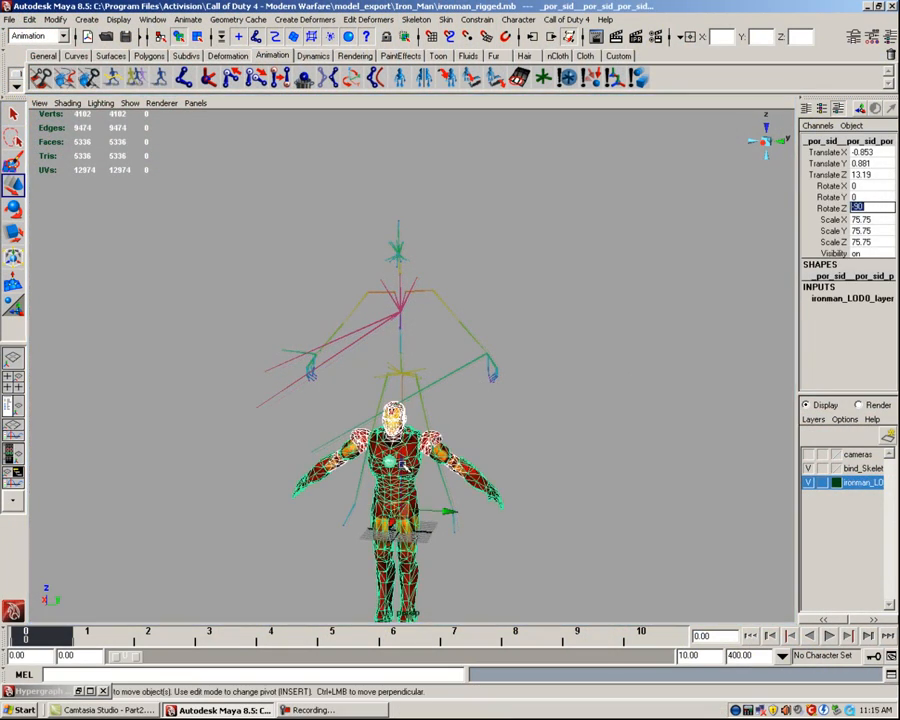
Move the Iron Man mesh up along the skeleton and rotate the j_hip_ri joint toward the mesh's leg.
drag(401, 465, 402, 330)
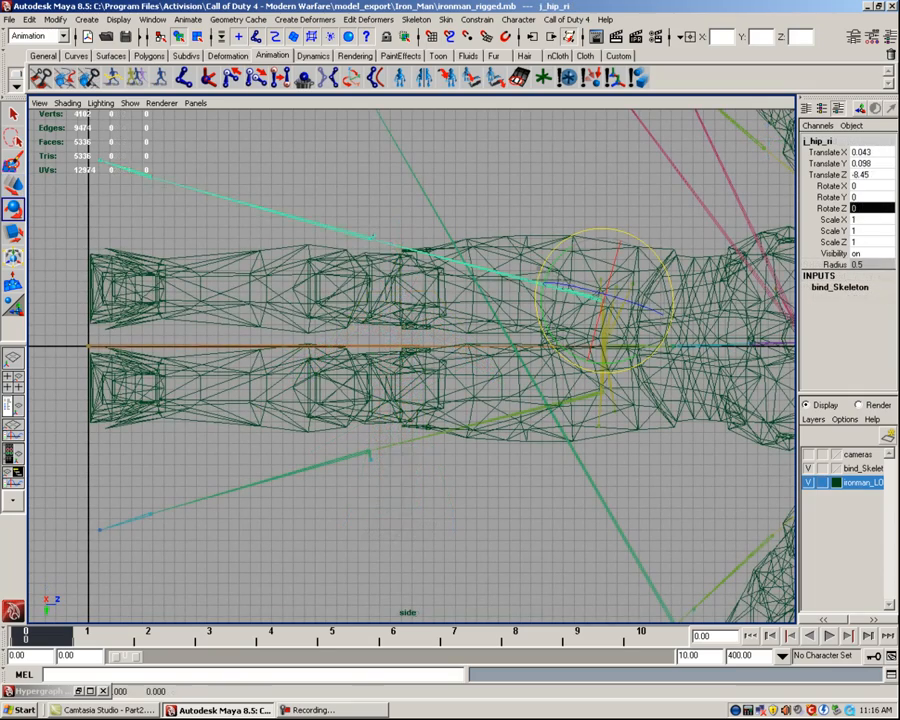
drag(560, 282, 540, 288)
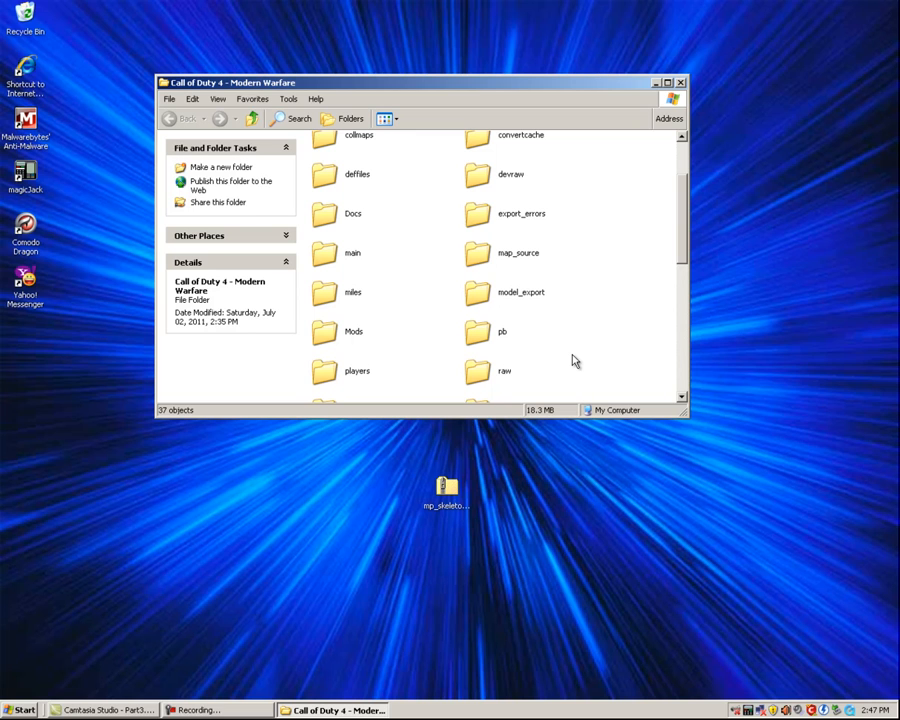
Open the Iron_Man folder inside the model_export folder.
click(447, 487)
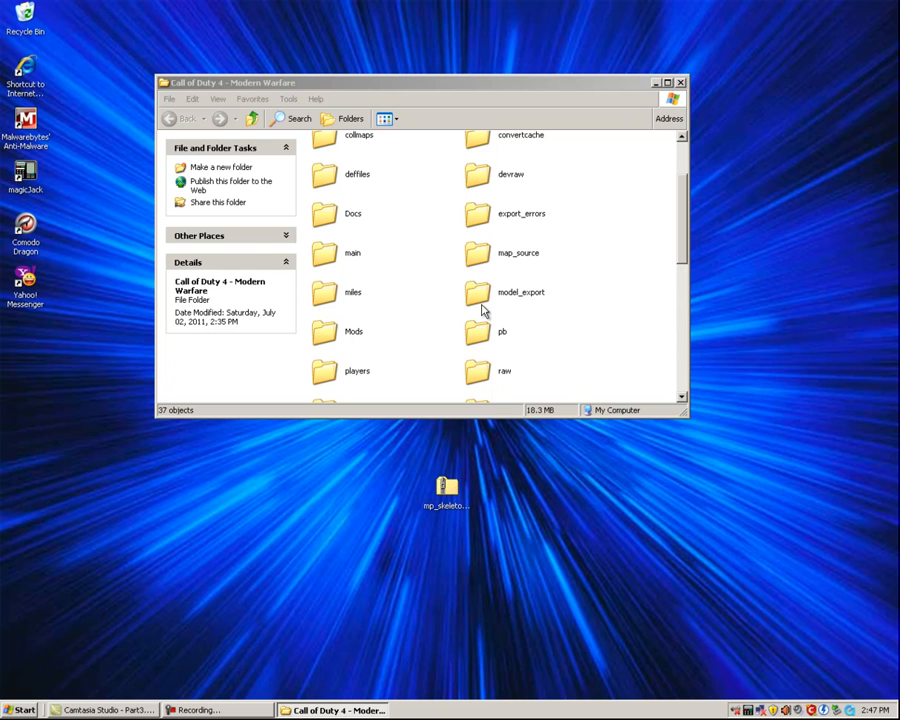
drag(483, 301, 483, 302)
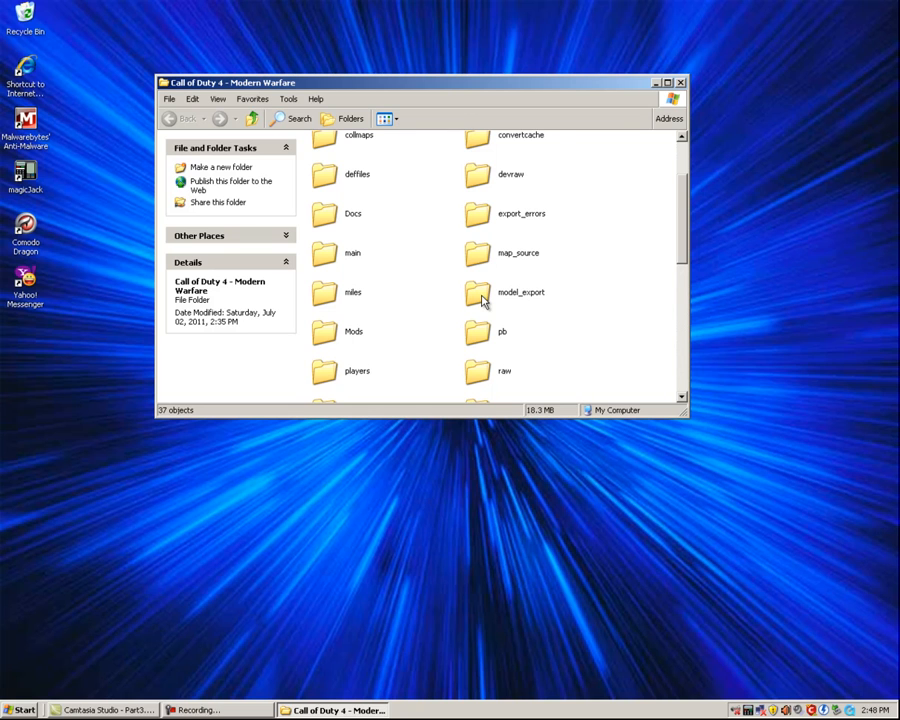
double_click(482, 300)
key(i)
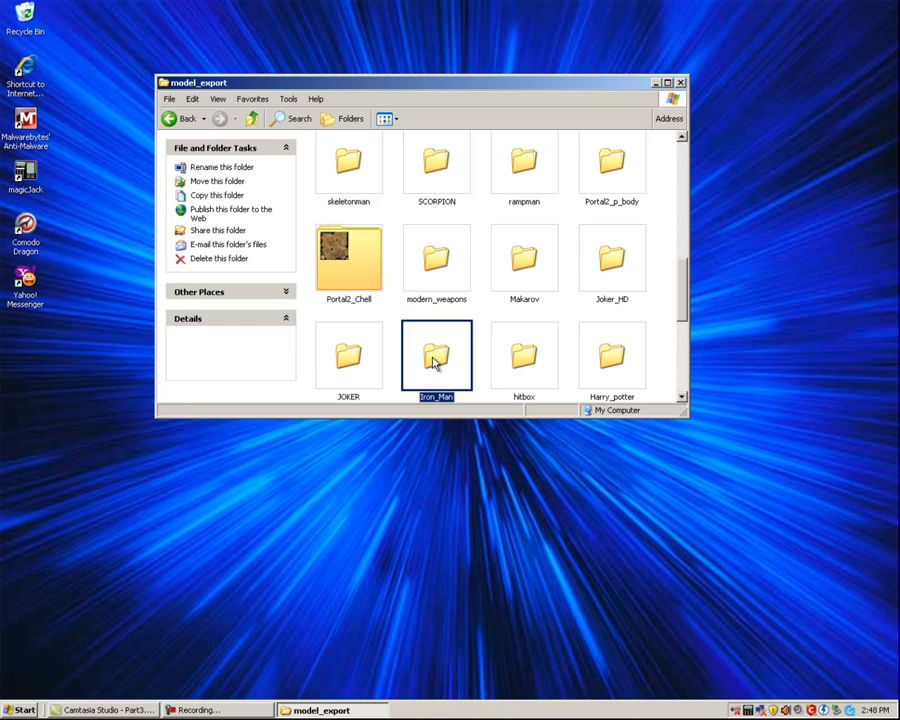
double_click(434, 358)
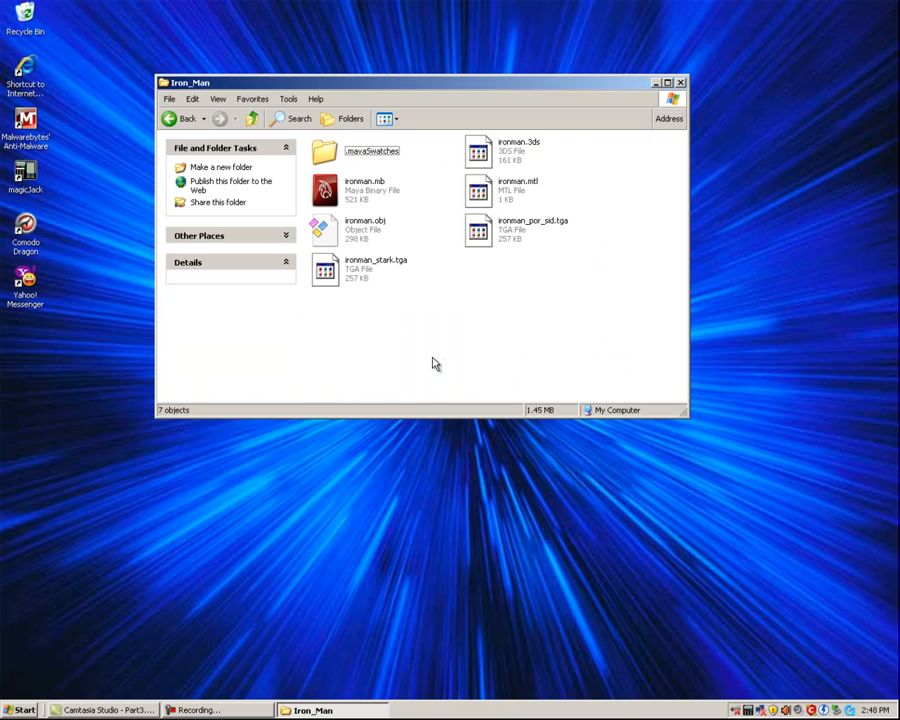
Select ironman.3ds, ironman.obj and ironman.mb in turn to examine the model files.
click(509, 150)
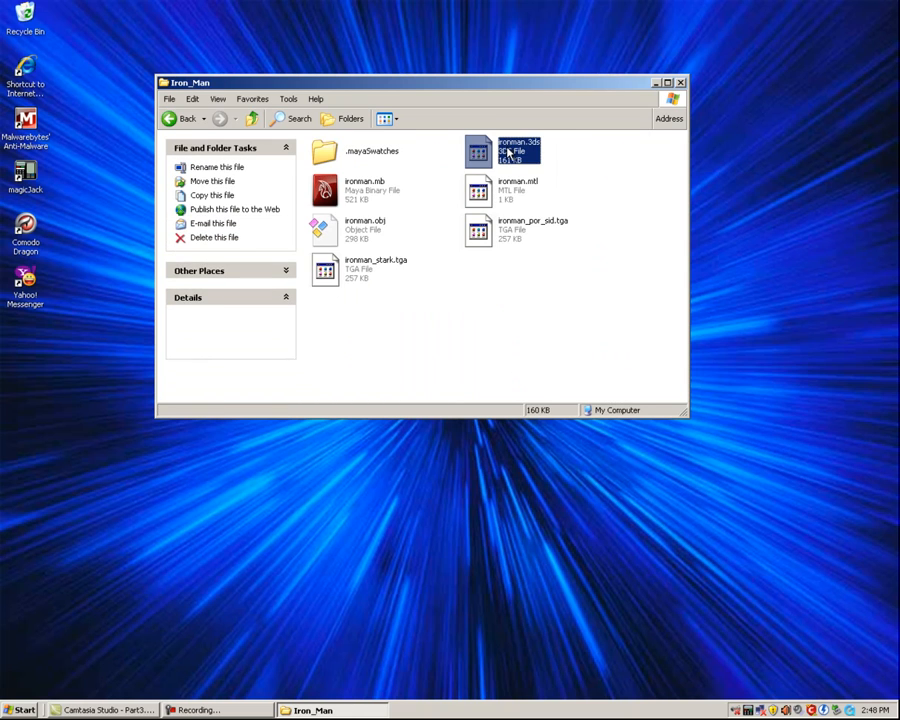
click(364, 230)
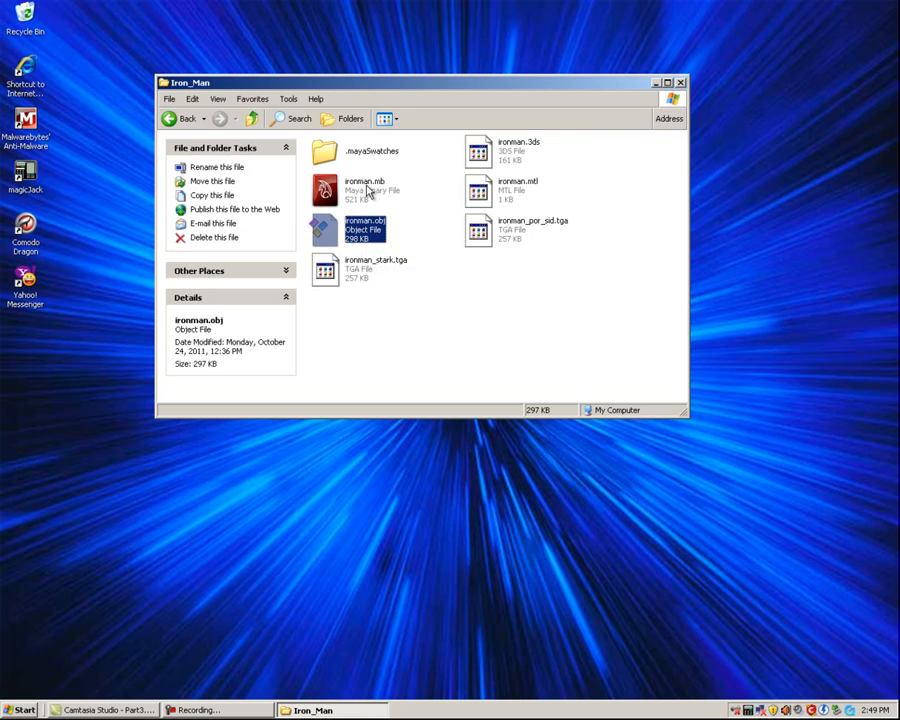
click(367, 190)
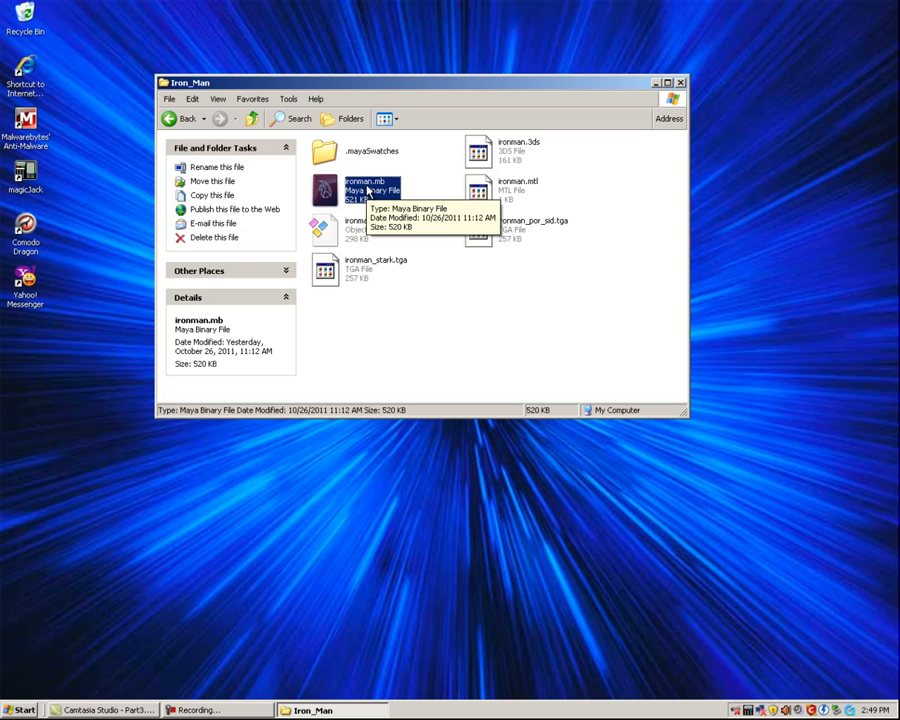
Minimize the Iron_Man folder window and launch Autodesk Maya 8.5.
click(655, 82)
click(656, 81)
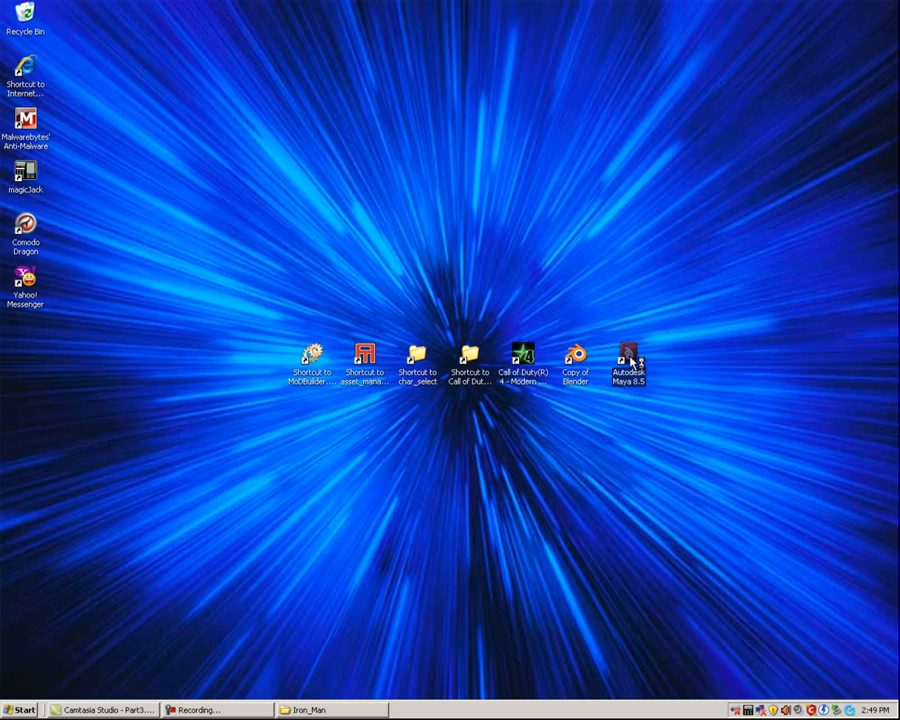
double_click(628, 358)
key(F9)
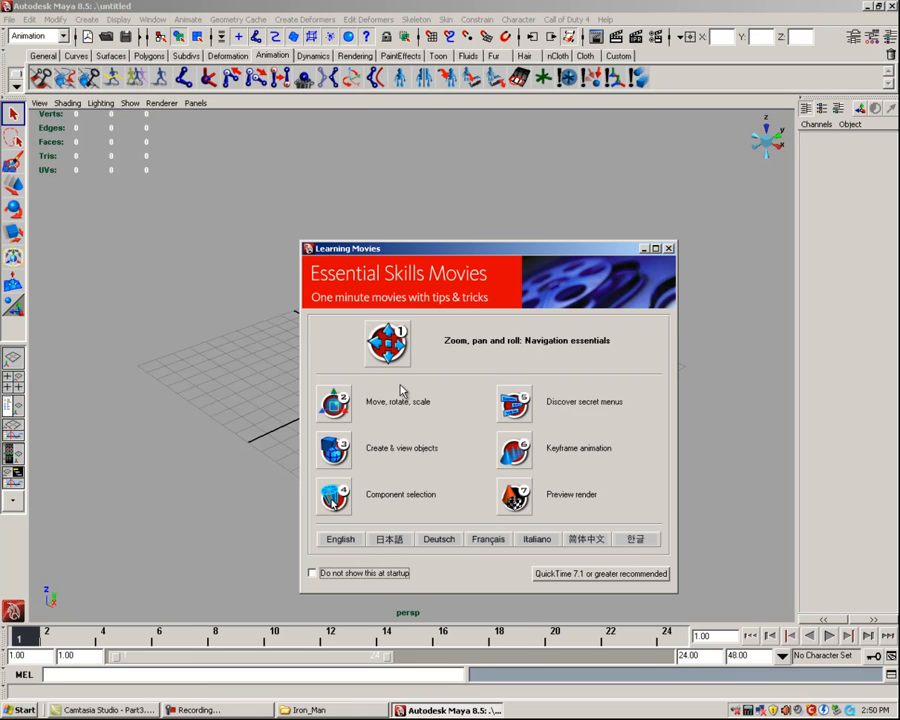
Play the Move, rotate, scale learning movie and skip ahead in it.
click(340, 405)
click(449, 573)
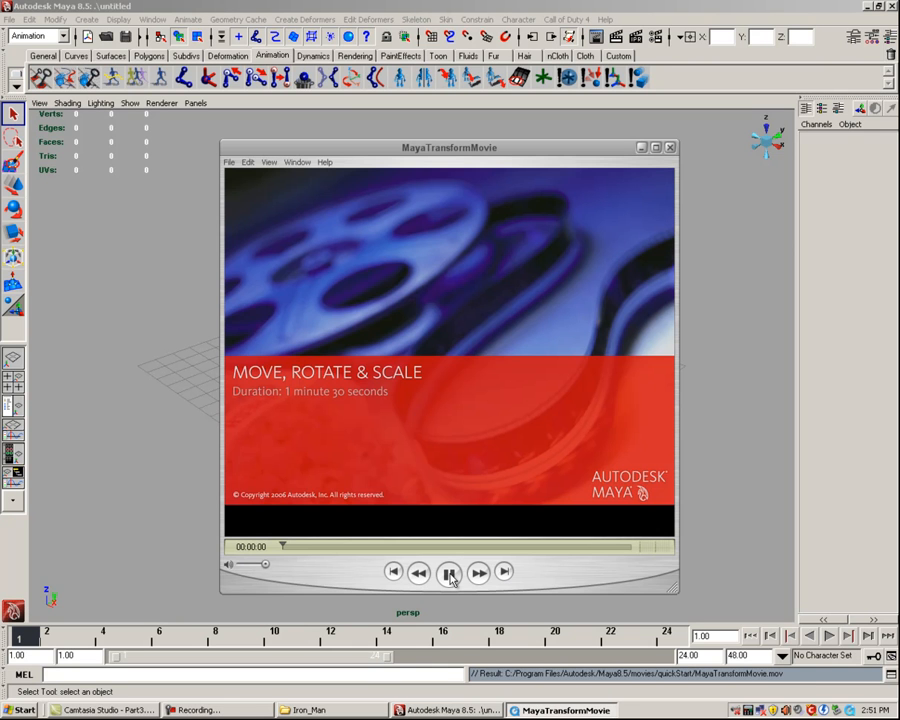
click(403, 547)
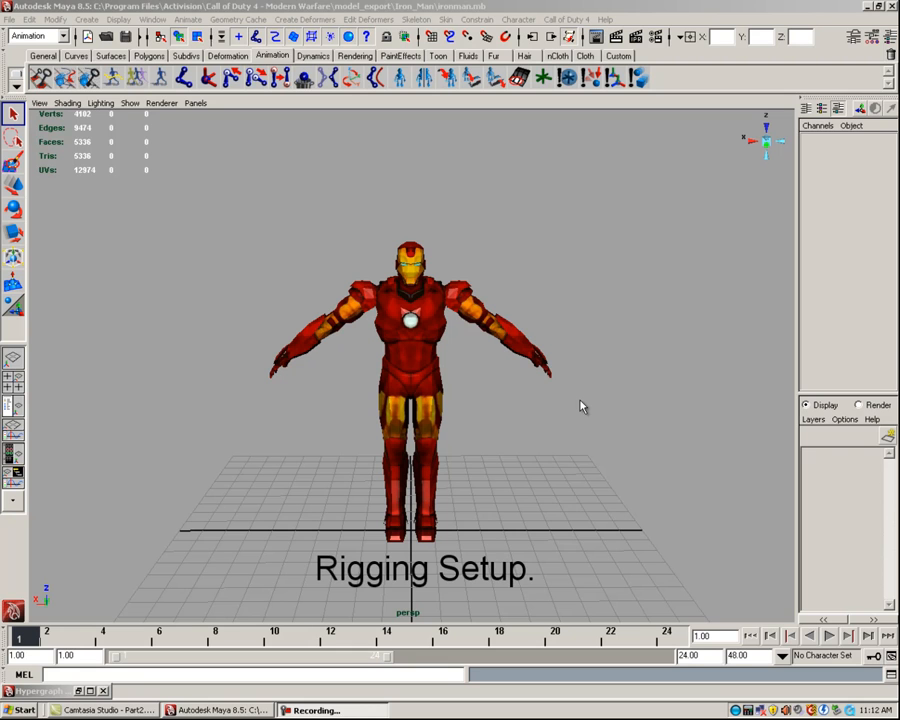
Open the scene mp_skeleton_rig.mb from the mp_skeleton_rig folder in model_export.
click(9, 19)
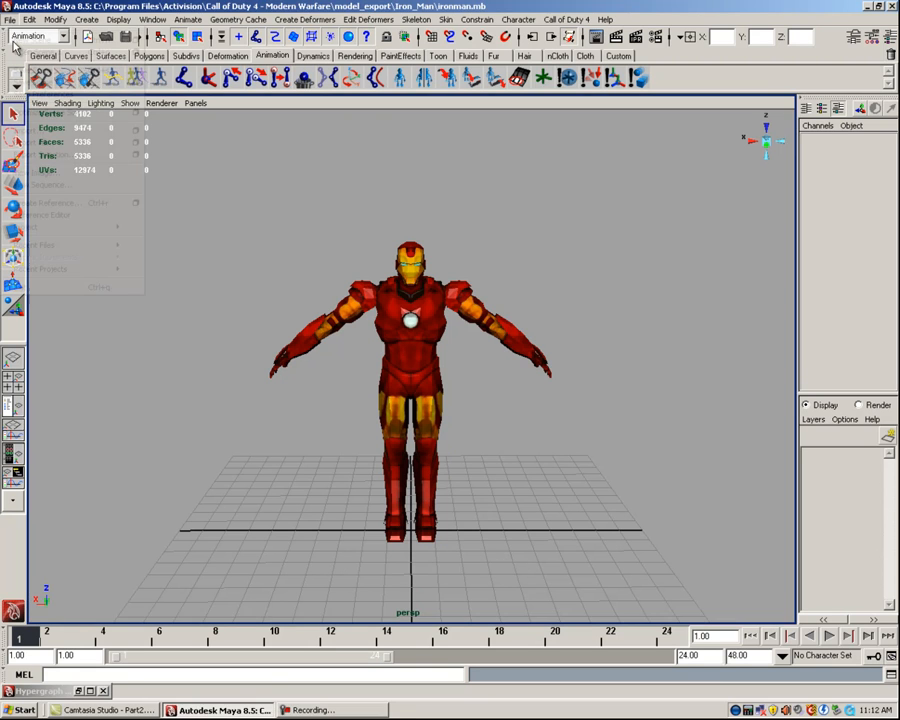
click(38, 82)
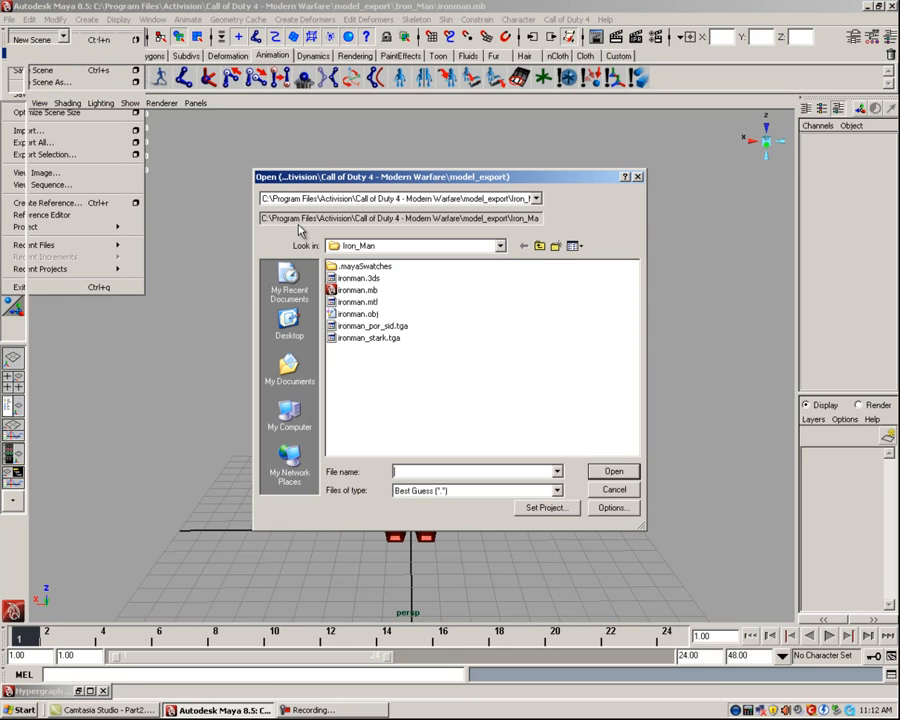
click(539, 246)
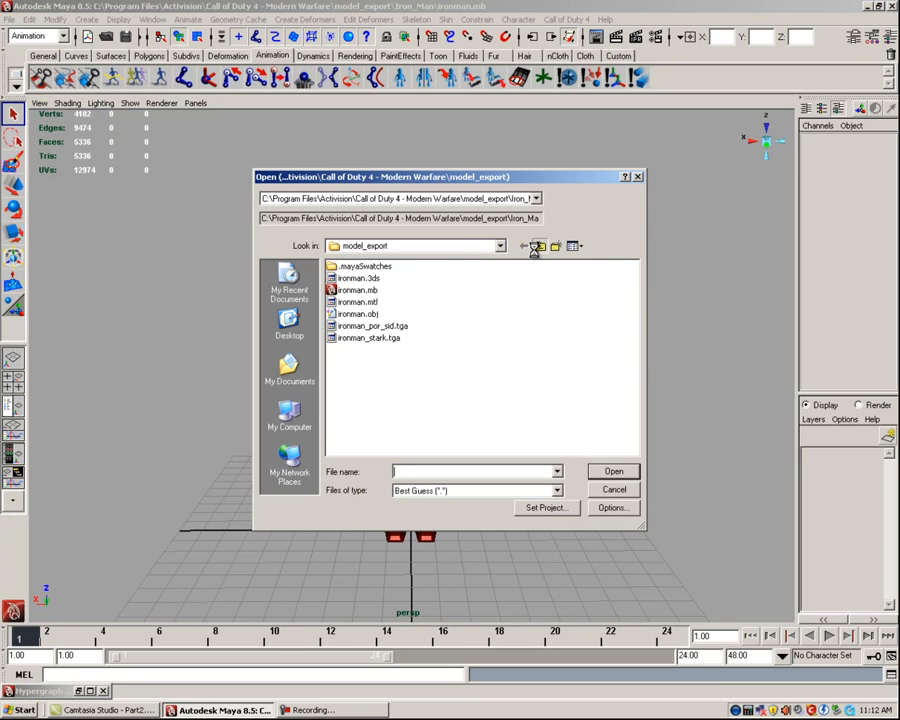
double_click(476, 302)
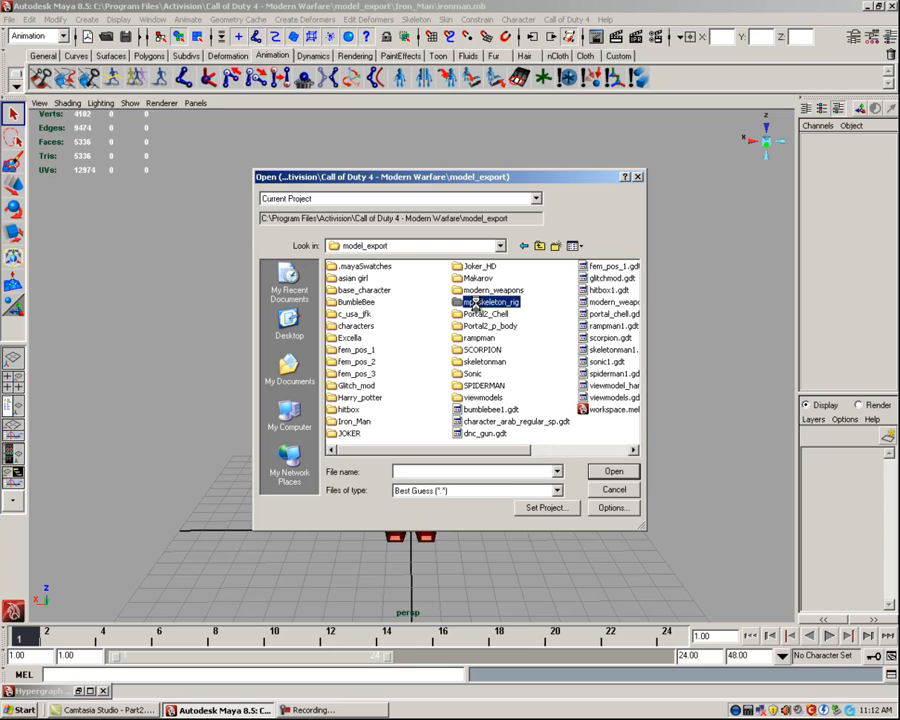
click(384, 281)
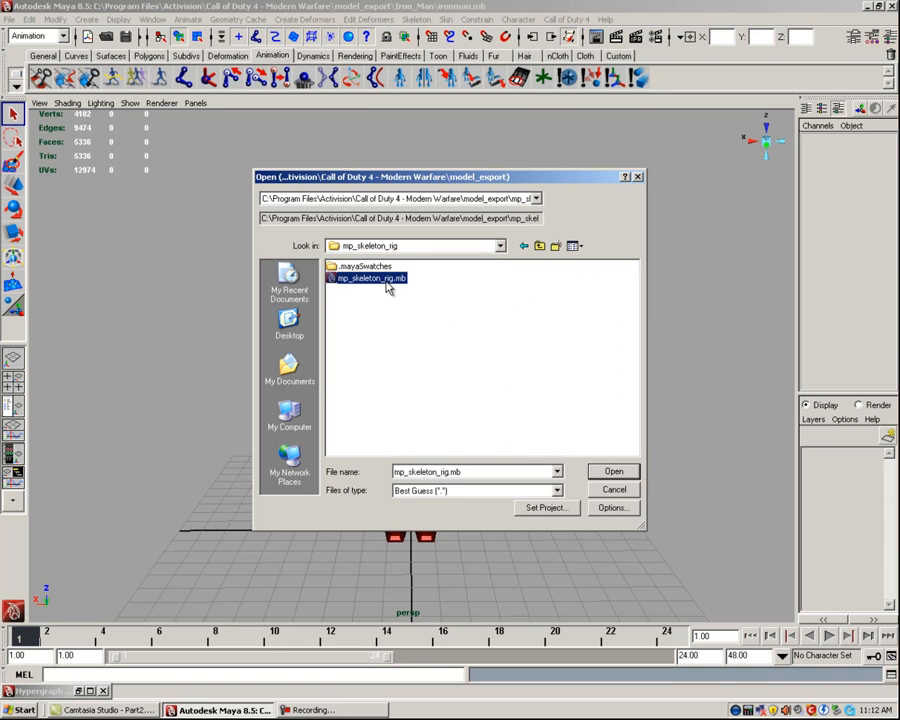
click(610, 470)
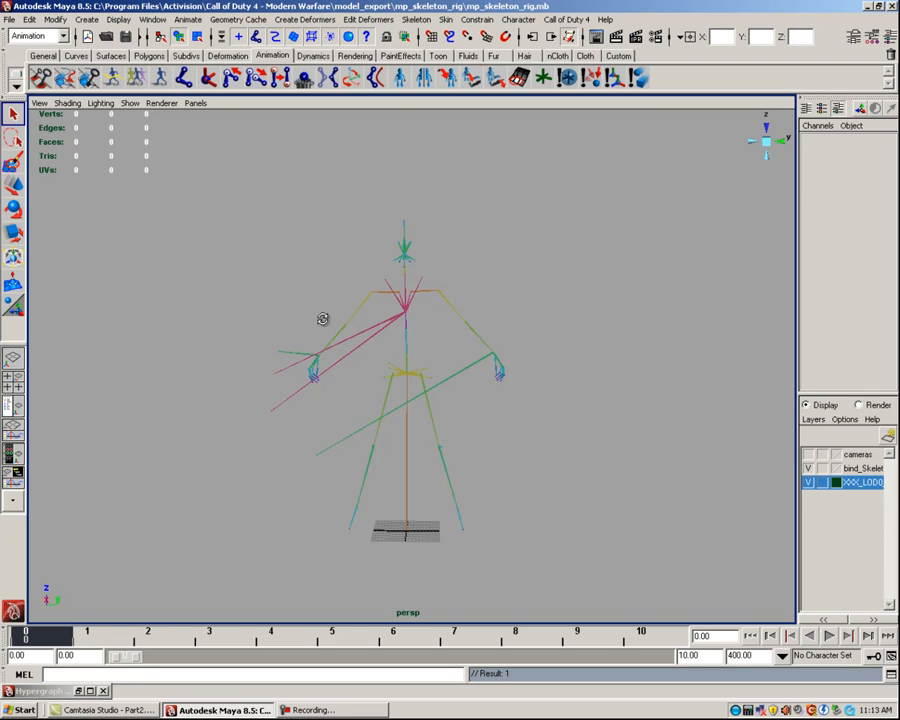
Save the skeleton scene under the name ironman_rigged in the Iron_Man folder.
click(7, 14)
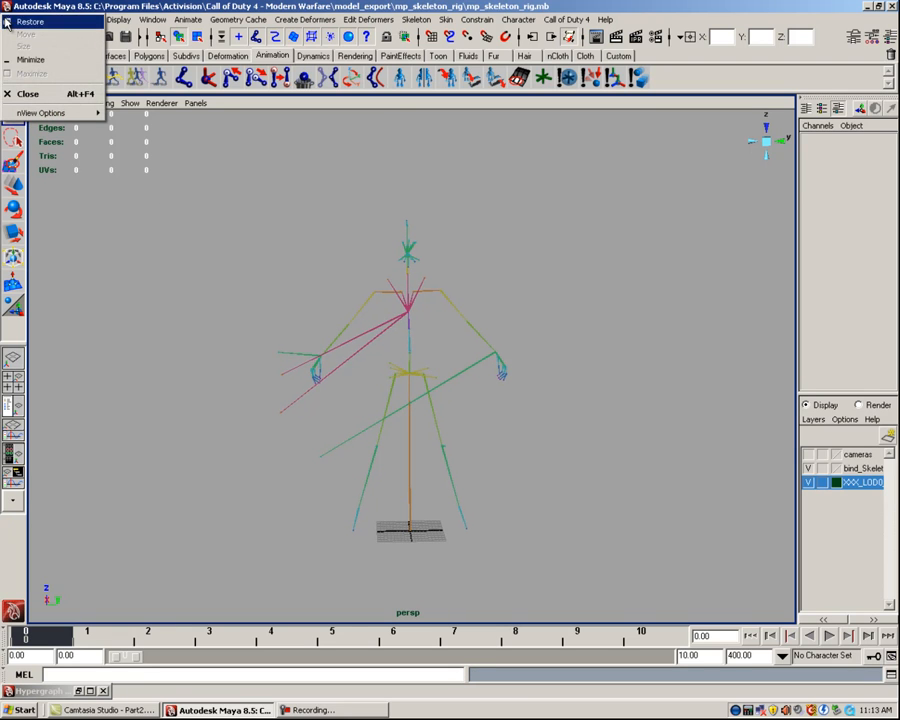
click(9, 19)
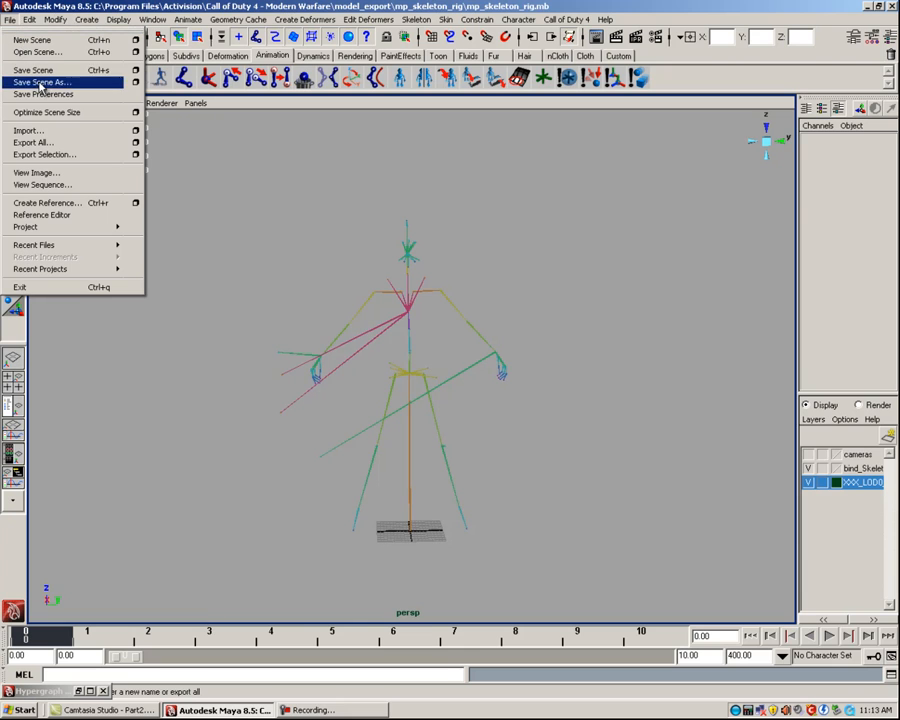
click(45, 82)
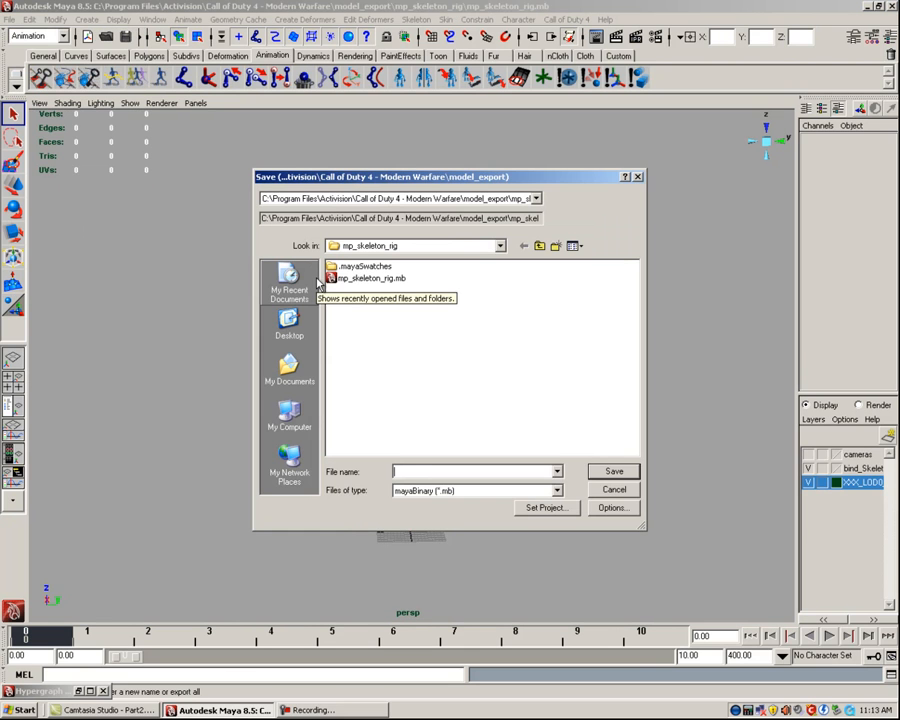
click(539, 245)
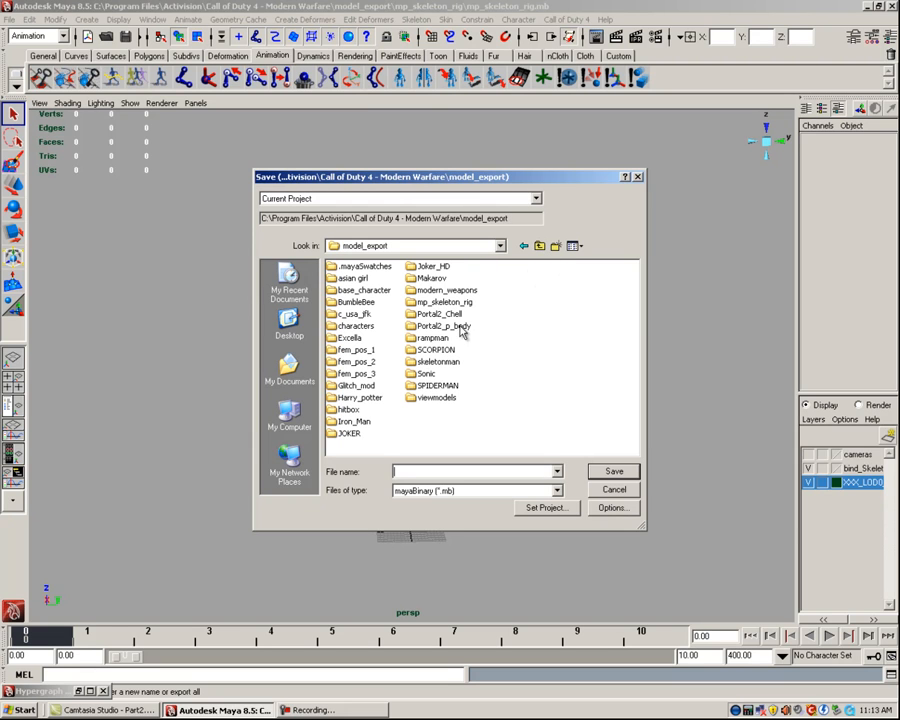
click(354, 421)
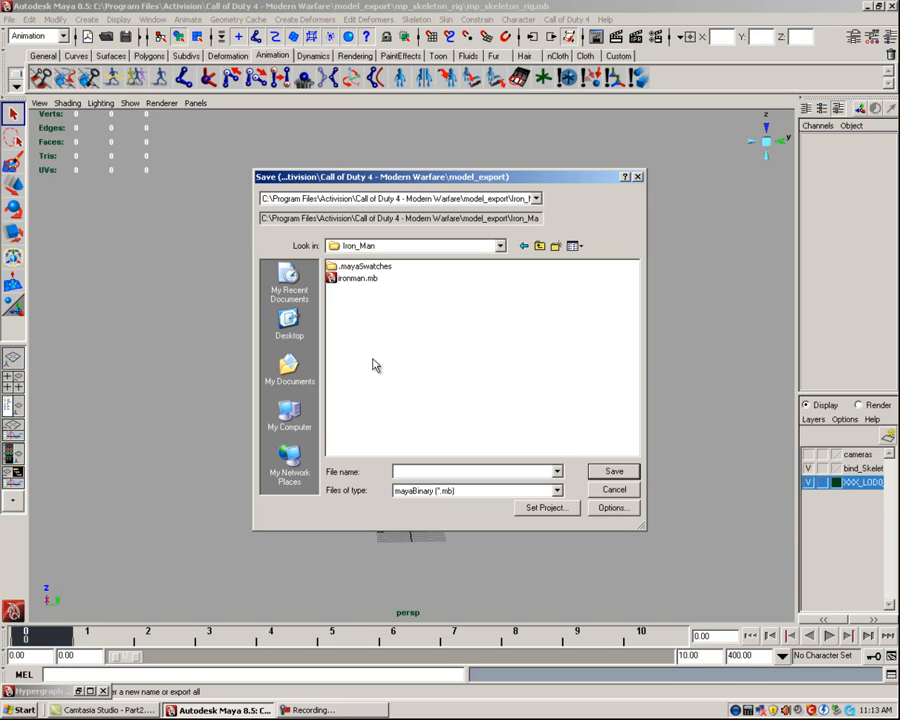
click(414, 470)
text(ironman_rigged)
key(Return)
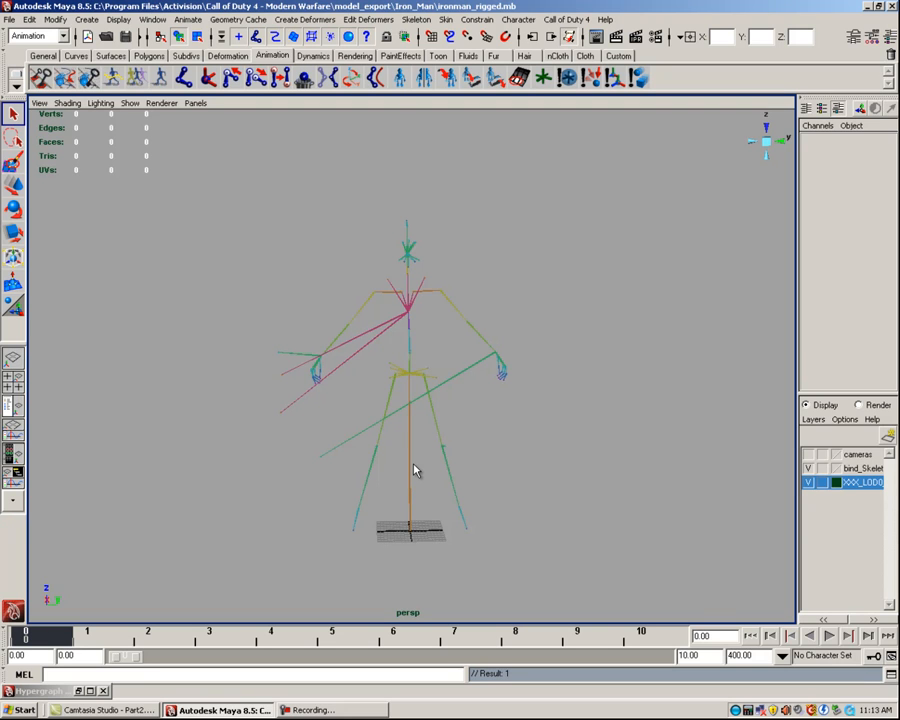
Import ironman.mb from the Iron_Man folder into the skeleton scene.
alt+drag(304, 293, 287, 297)
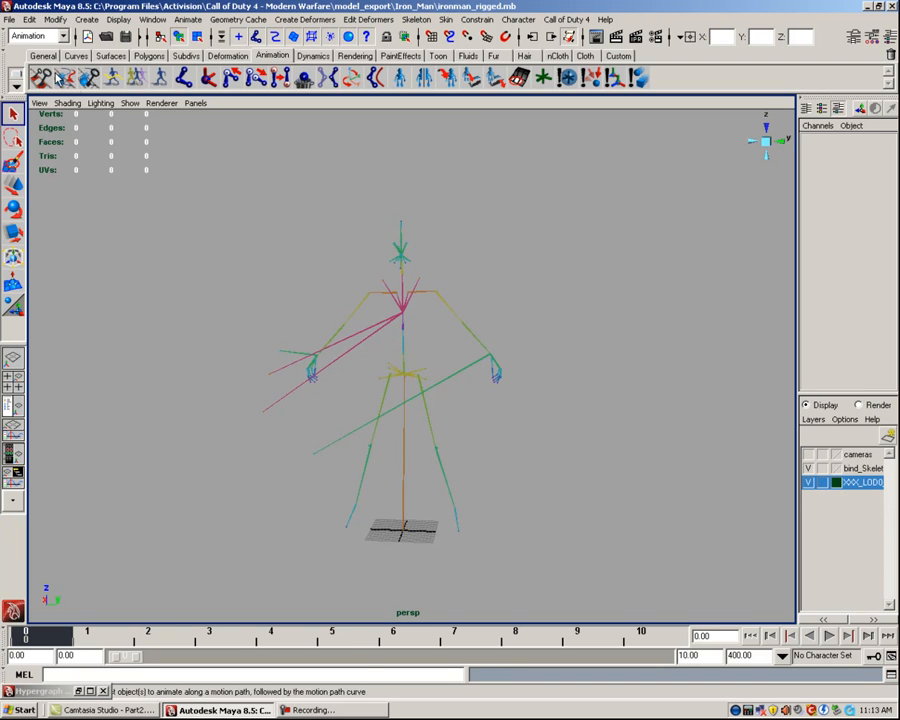
click(9, 19)
click(16, 131)
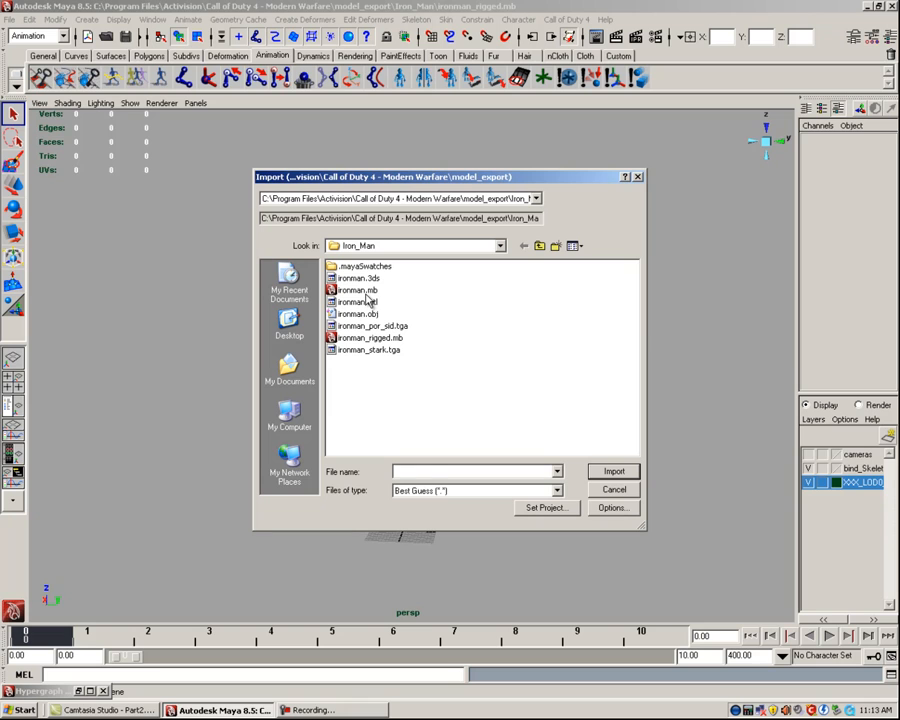
click(358, 290)
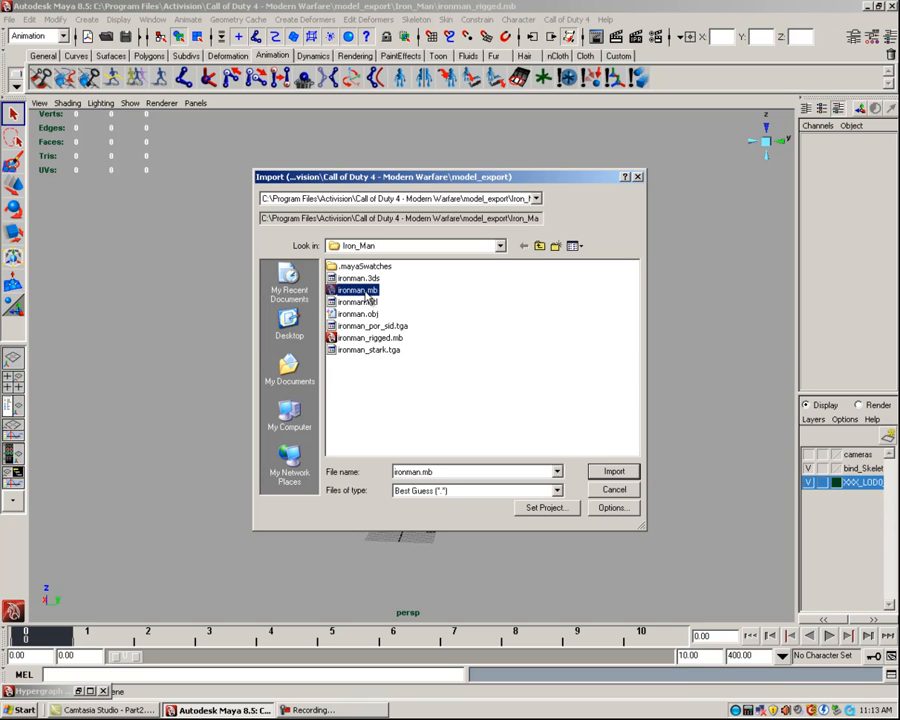
click(624, 472)
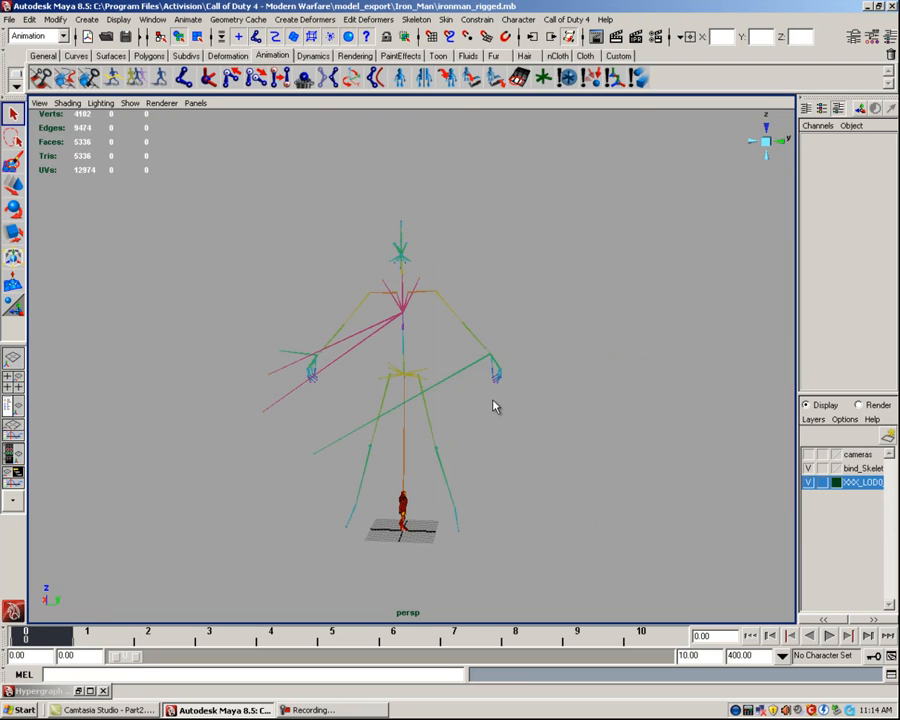
Hide the bind_Skeleton layer and add the whole Iron Man mesh to the XXX_LOD0_layer1 layer.
alt+drag(492, 401, 501, 399)
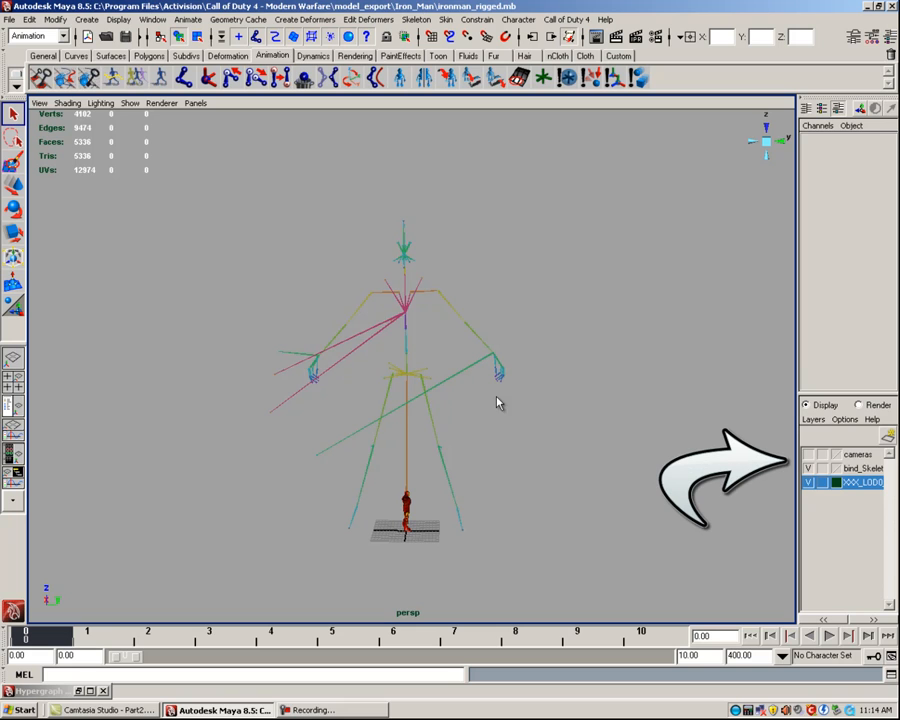
click(809, 468)
drag(398, 448, 497, 536)
drag(364, 442, 481, 569)
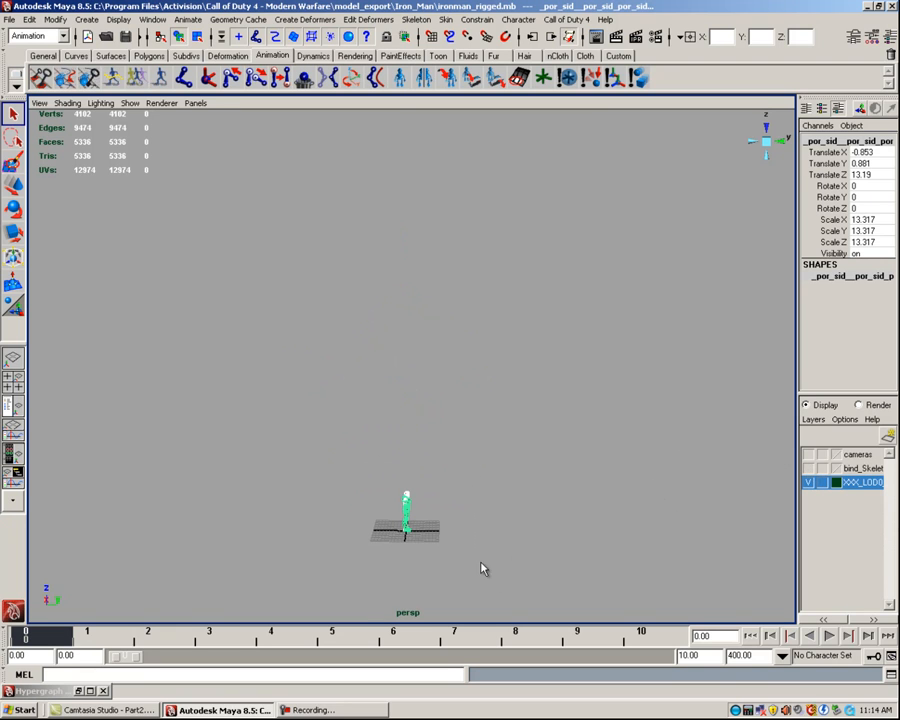
right_click(850, 483)
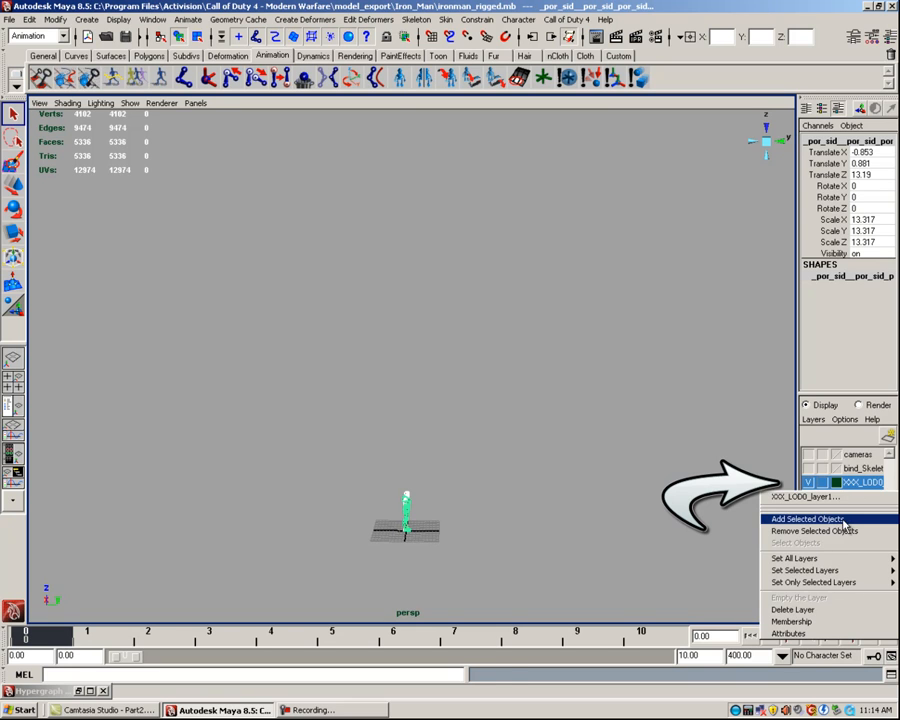
click(806, 519)
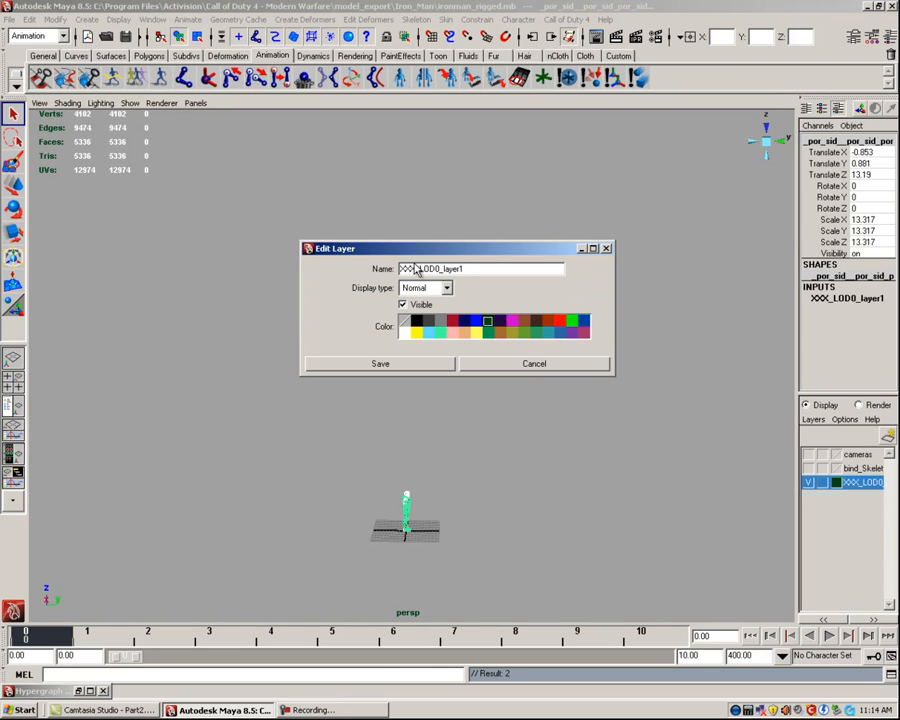
Rename the mesh layer as ironman_LOD0_layer1 and save the layer settings.
key(Delete)
key(Delete)
key(Delete)
text(ironman)
key(Return)
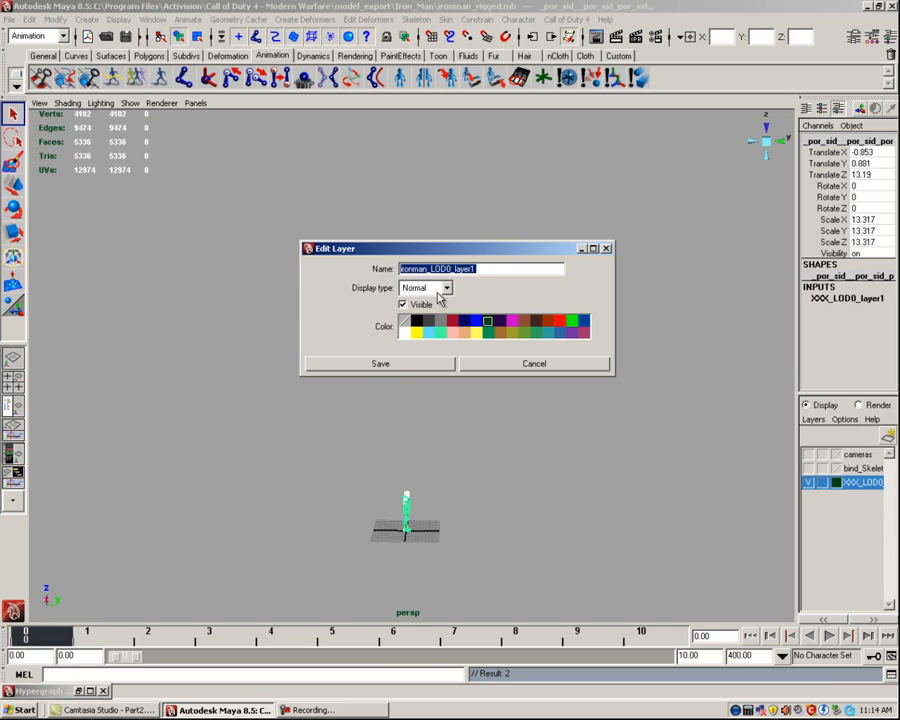
click(399, 365)
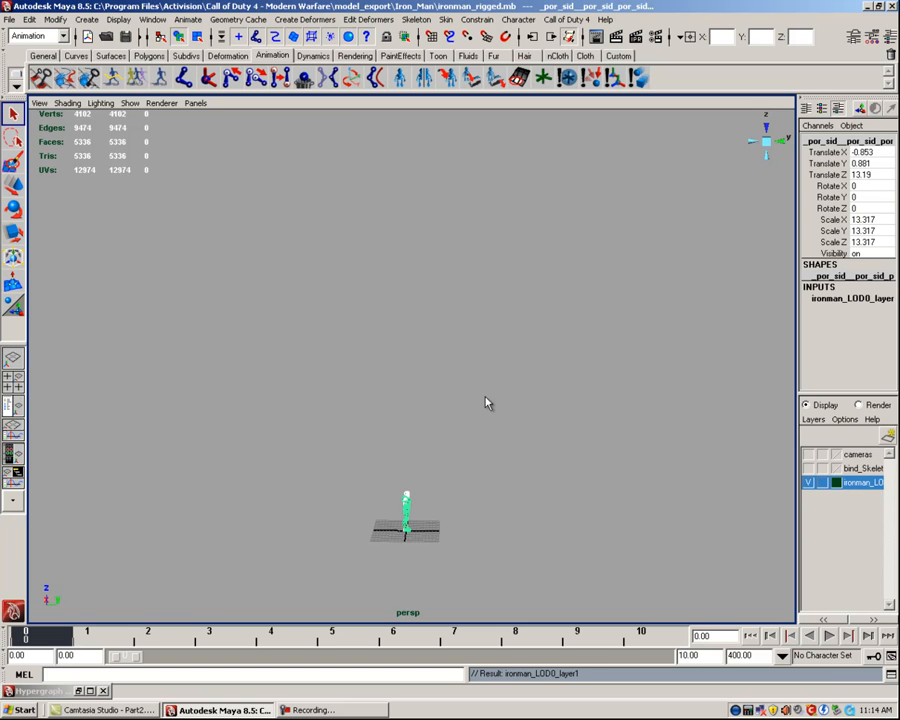
Show the bind_Skeleton layer again together with the Iron Man mesh.
alt+drag(520, 416, 521, 409)
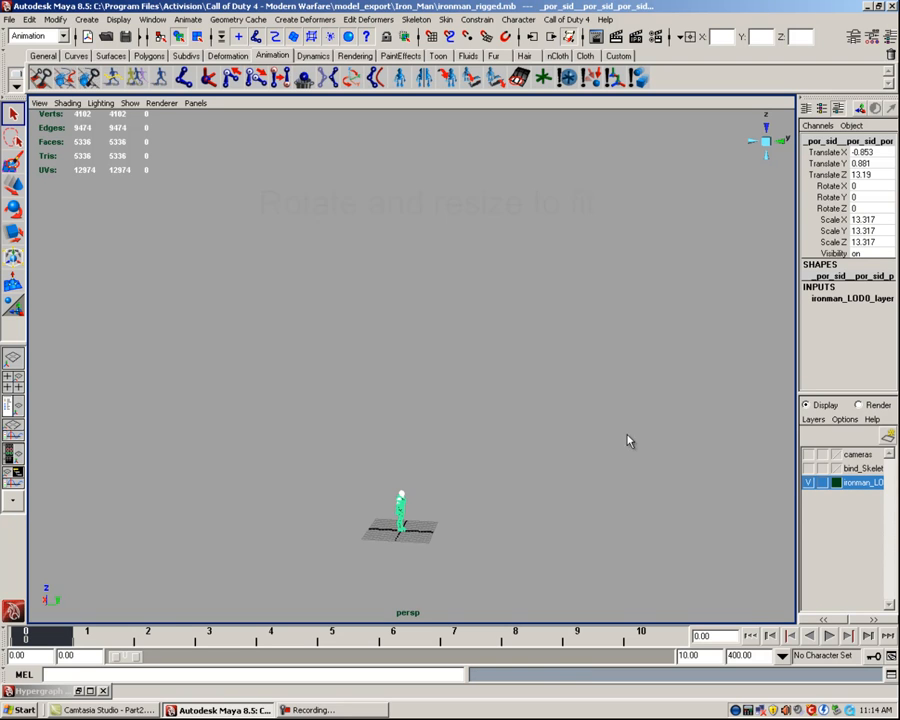
click(808, 468)
alt+drag(512, 428, 519, 434)
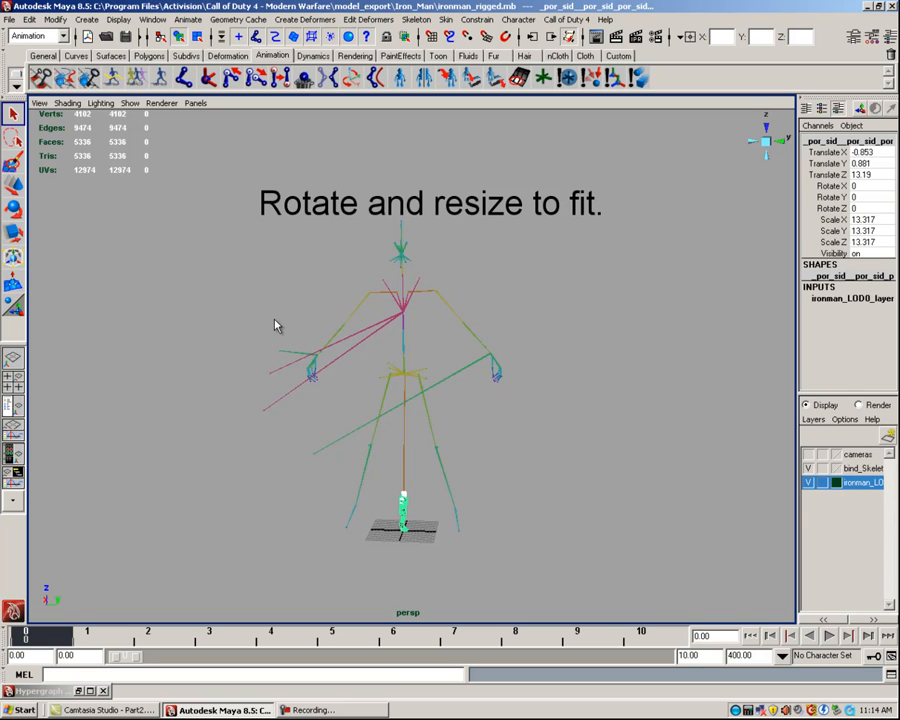
alt+drag(278, 326, 270, 326)
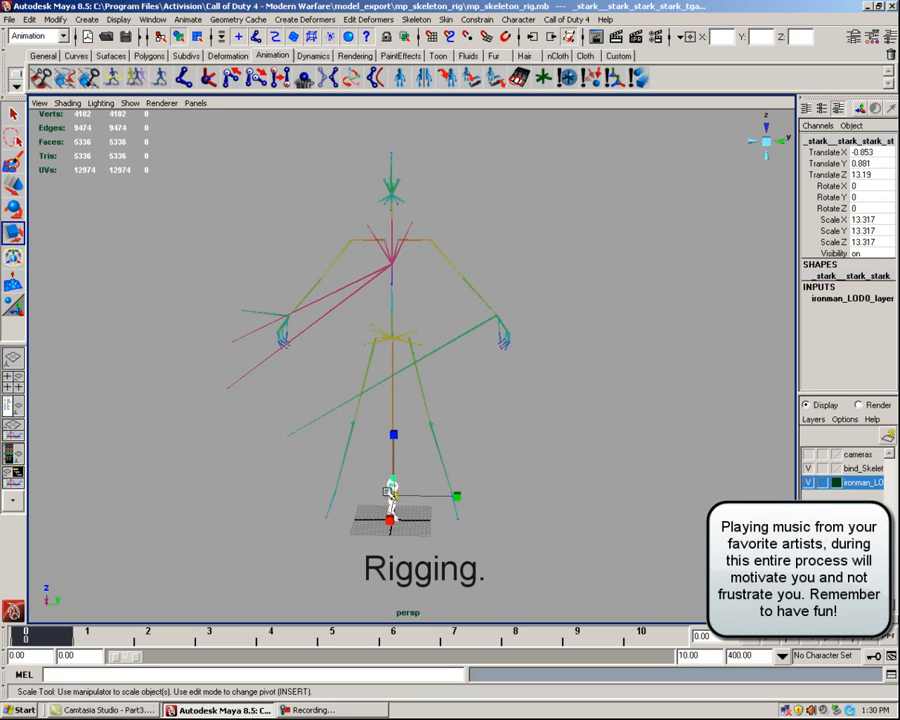
Scale the whole Iron Man mesh uniformly to about 77.8 and raise it to about 93.9 in Z.
drag(395, 496, 527, 492)
click(13, 186)
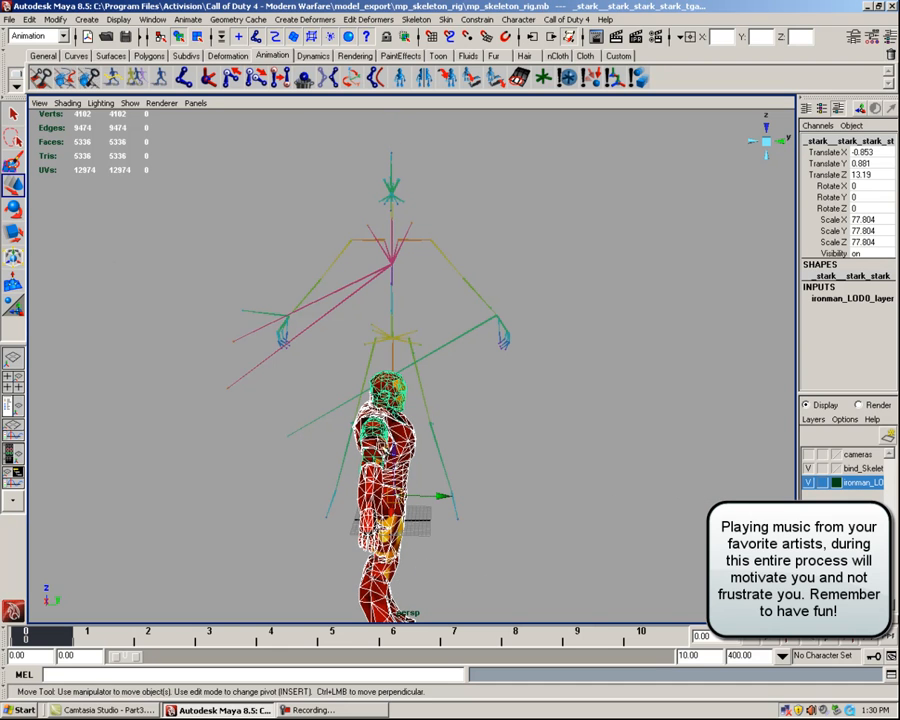
drag(394, 452, 393, 289)
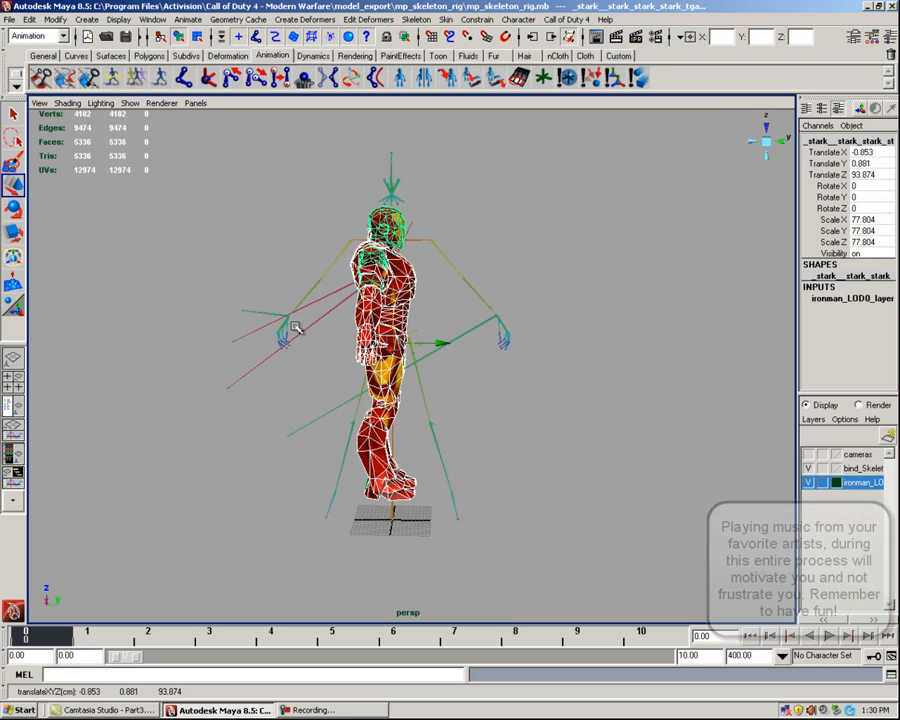
Rotate the Iron Man mesh to face forward with an exact Rotate Z of -90.
click(13, 208)
drag(403, 353, 324, 350)
click(863, 208)
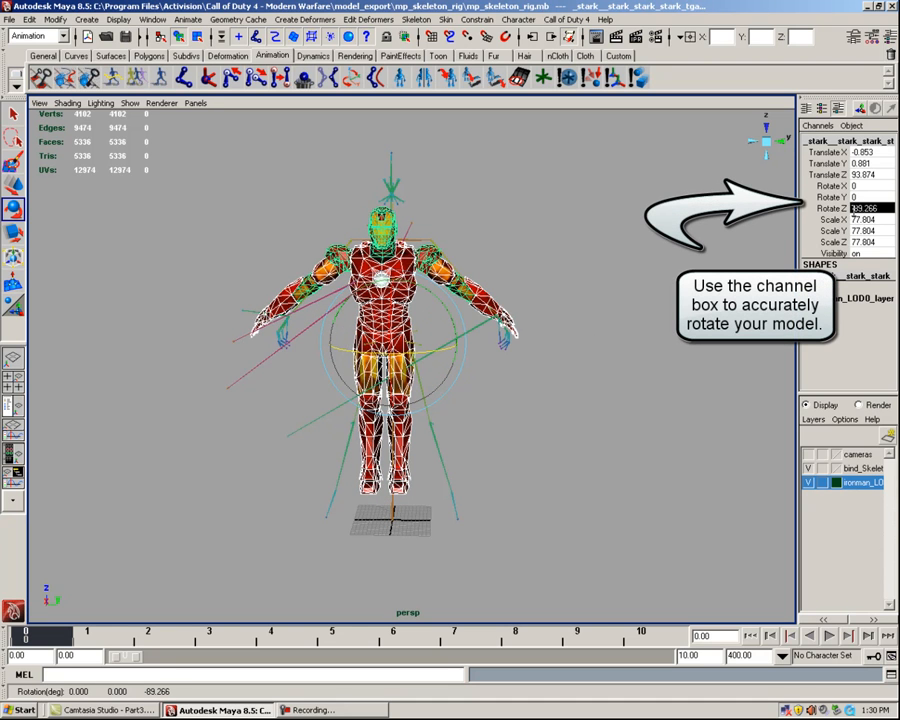
key(Return)
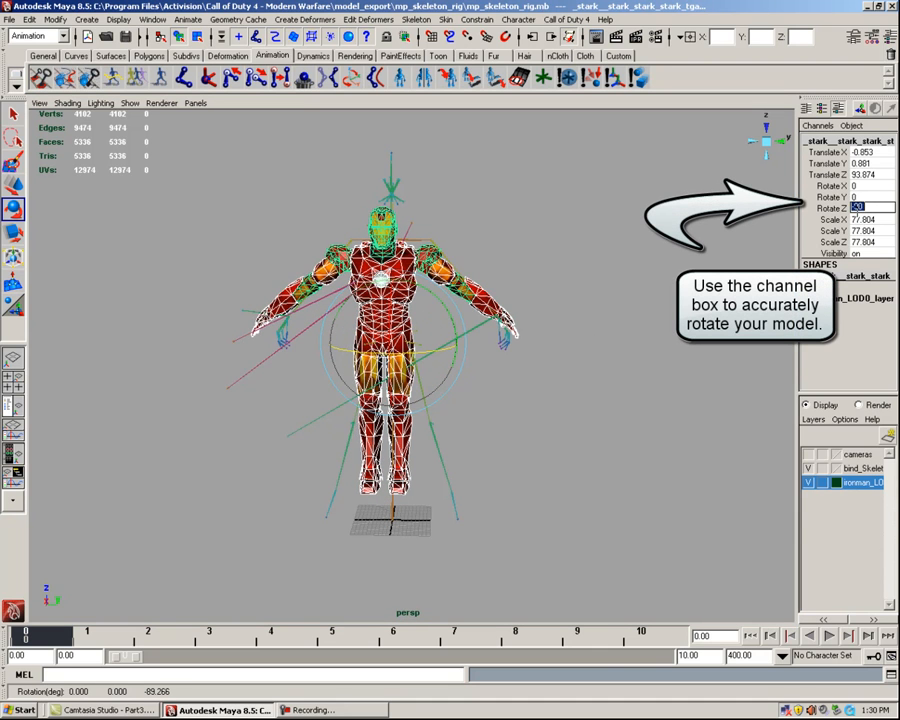
In a wireframe side view, move the mesh to about 5 in Y to align it with the skeleton's centre line.
click(9, 183)
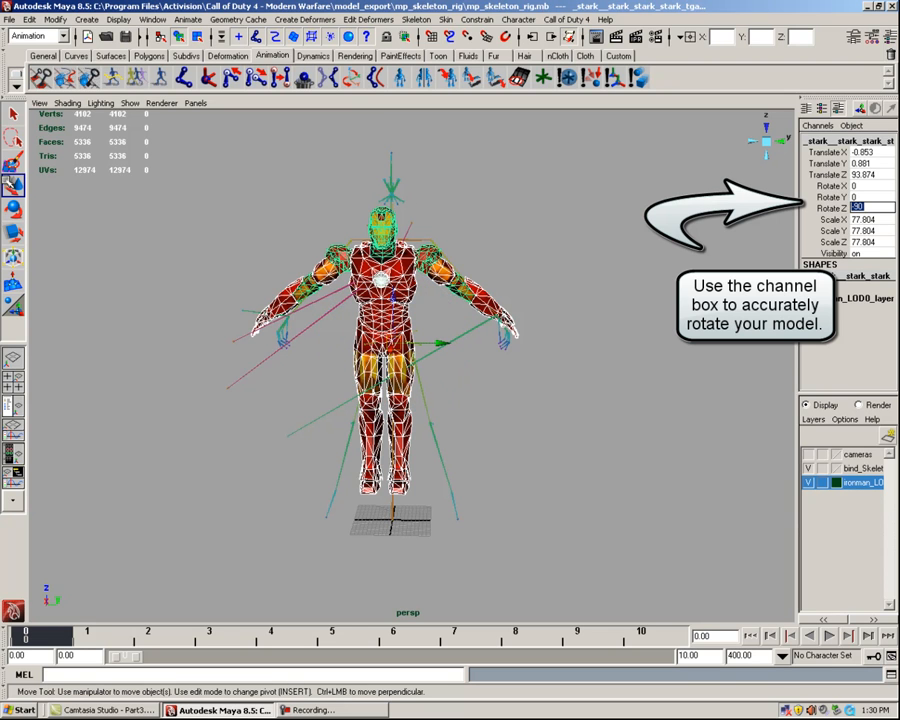
right_click(212, 294)
key(space)
drag(212, 294, 243, 293)
scroll(263, 312, down, 10)
alt+middle_drag(231, 328, 392, 342)
key(w)
key(4)
scroll(430, 398, up, 4)
drag(426, 400, 426, 416)
alt+right_drag(416, 416, 315, 388)
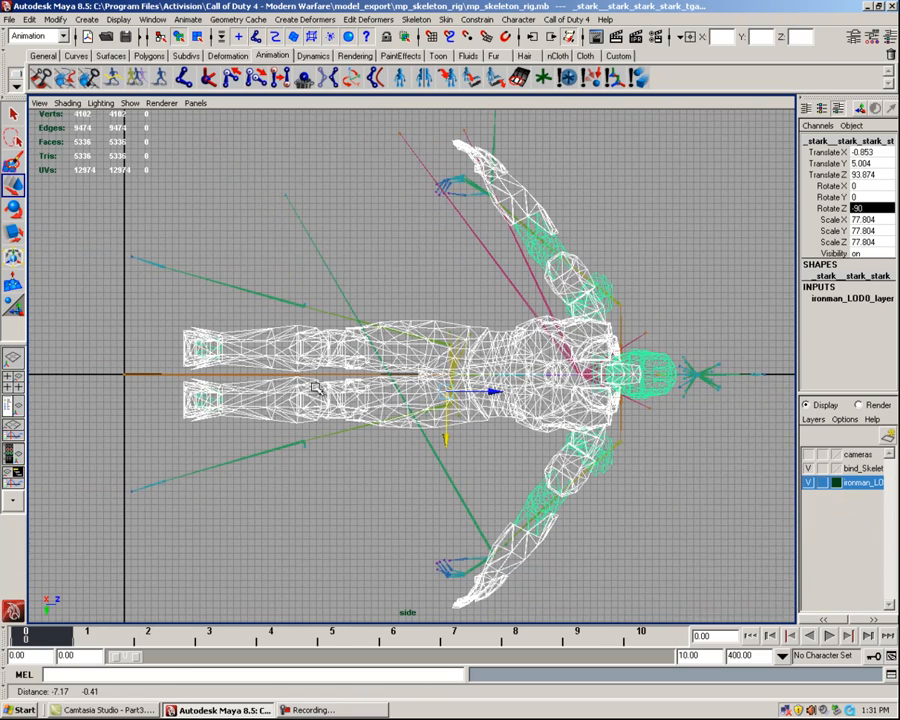
Set the bind_Skeleton layer to reference so the skeleton cannot be selected.
click(15, 232)
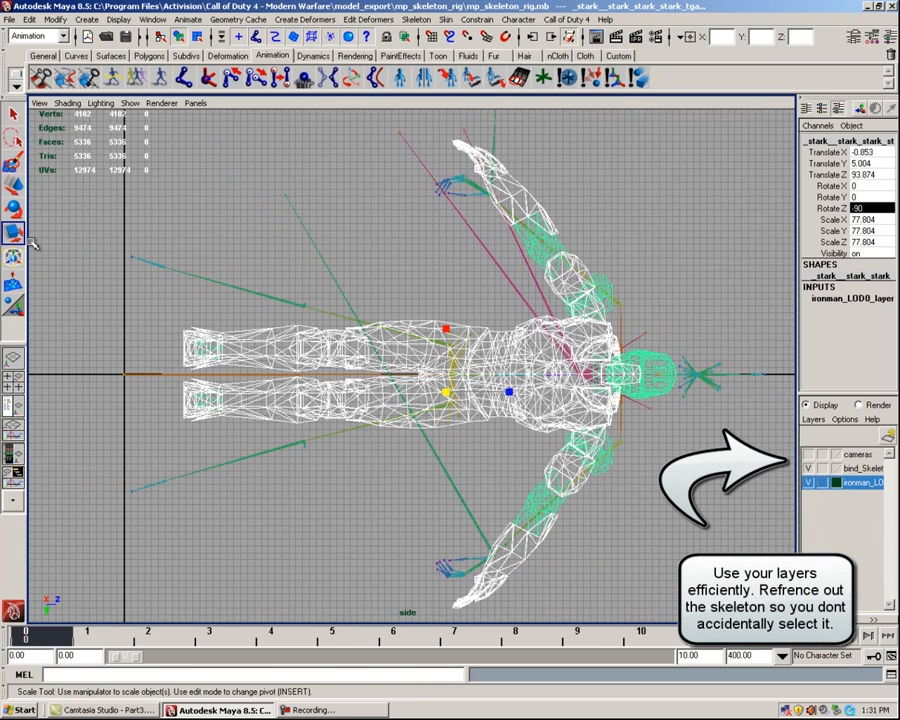
click(821, 468)
click(821, 468)
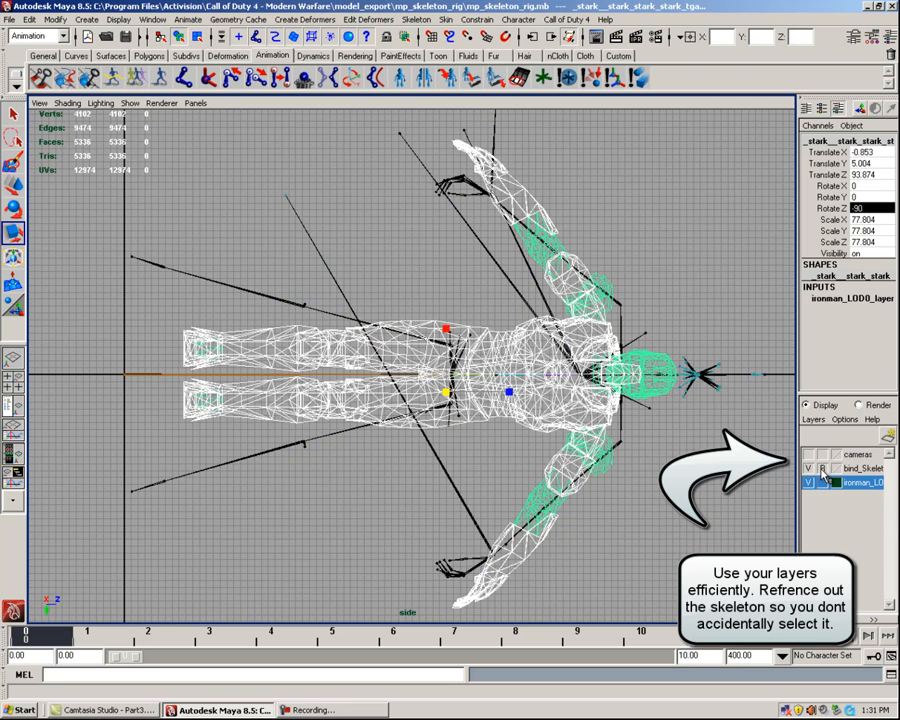
Scale the mesh uniformly to about 94.8 to fit the shoulder joints and recentre it at about 6.2 in Y.
drag(446, 392, 490, 392)
key(w)
key(r)
key(w)
key(r)
key(w)
key(r)
key(w)
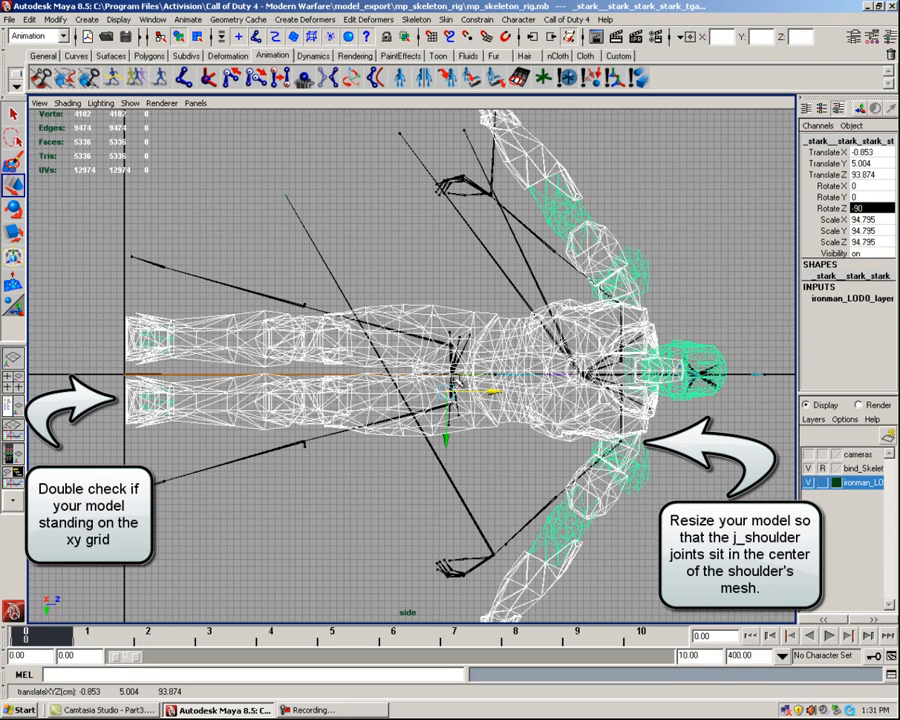
drag(448, 405, 448, 399)
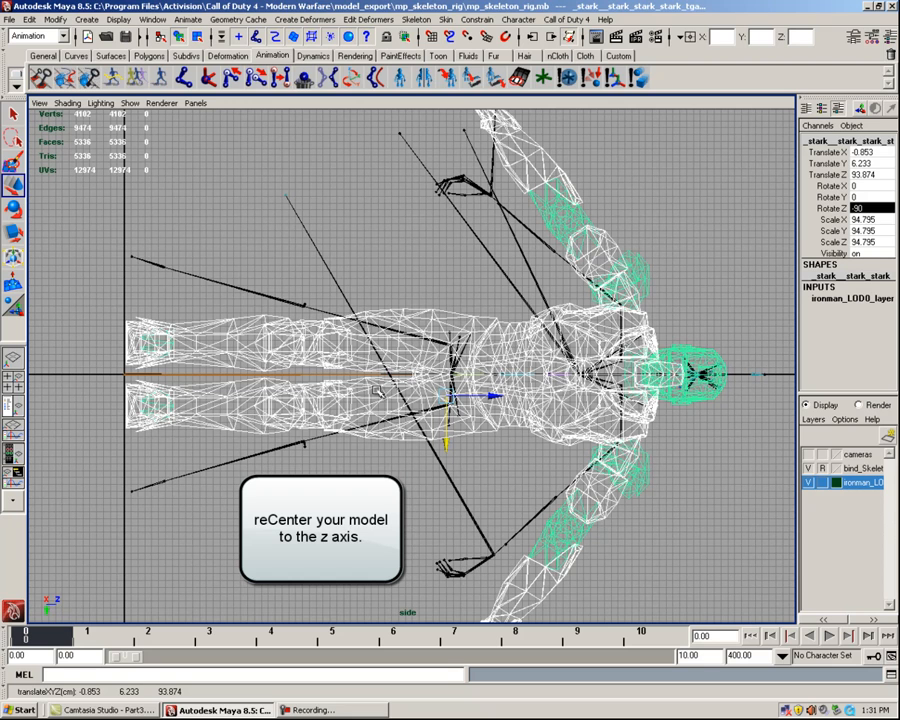
In the top view, move the mesh to about 2.5 in X so the shoulder joints sit inside the shoulders.
key(space)
mouse_move(380, 388)
mouse_down()
mouse_move(404, 380)
mouse_move(406, 392)
mouse_move(381, 387)
mouse_up()
key(space)
key(space)
scroll(381, 387, down, 6)
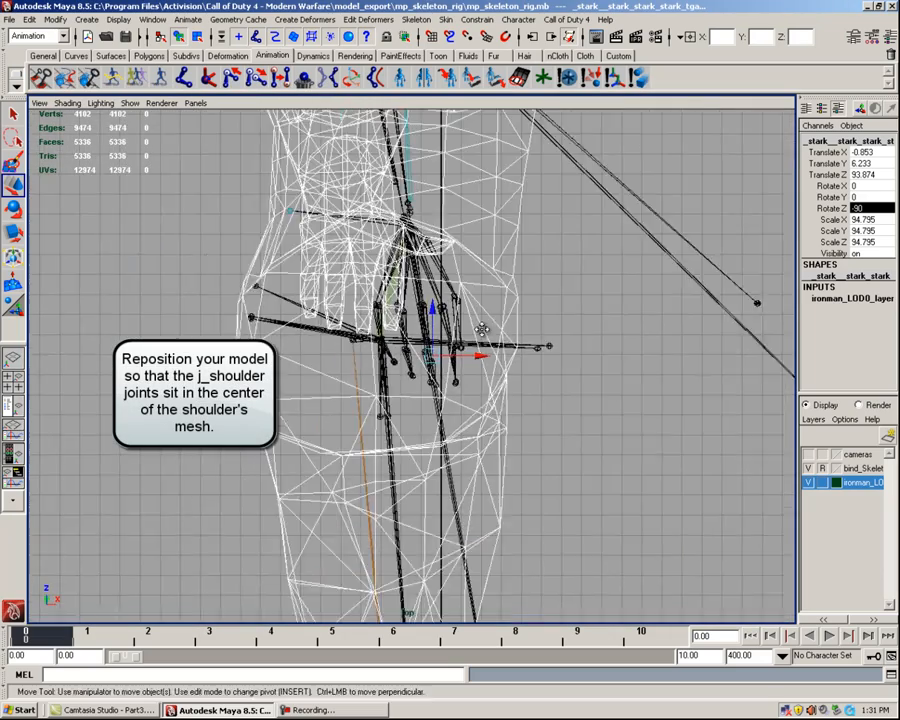
alt+right_drag(530, 261, 520, 264)
mouse_move(529, 307)
alt+middle_down()
mouse_move(554, 493)
mouse_move(543, 294)
alt+middle_up()
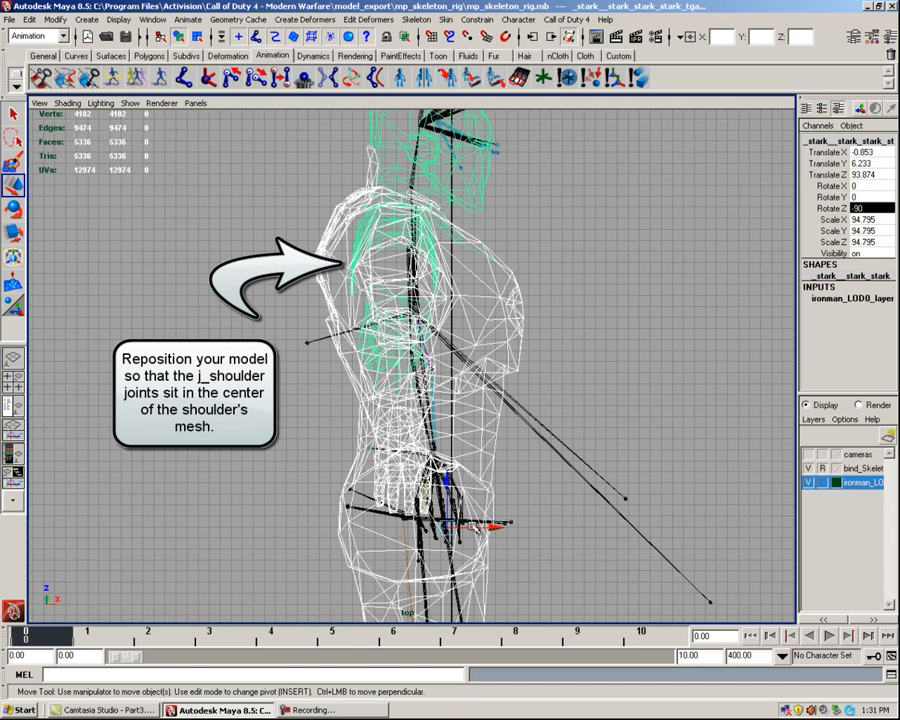
mouse_move(490, 527)
mouse_down()
mouse_move(507, 527)
mouse_move(497, 527)
mouse_up()
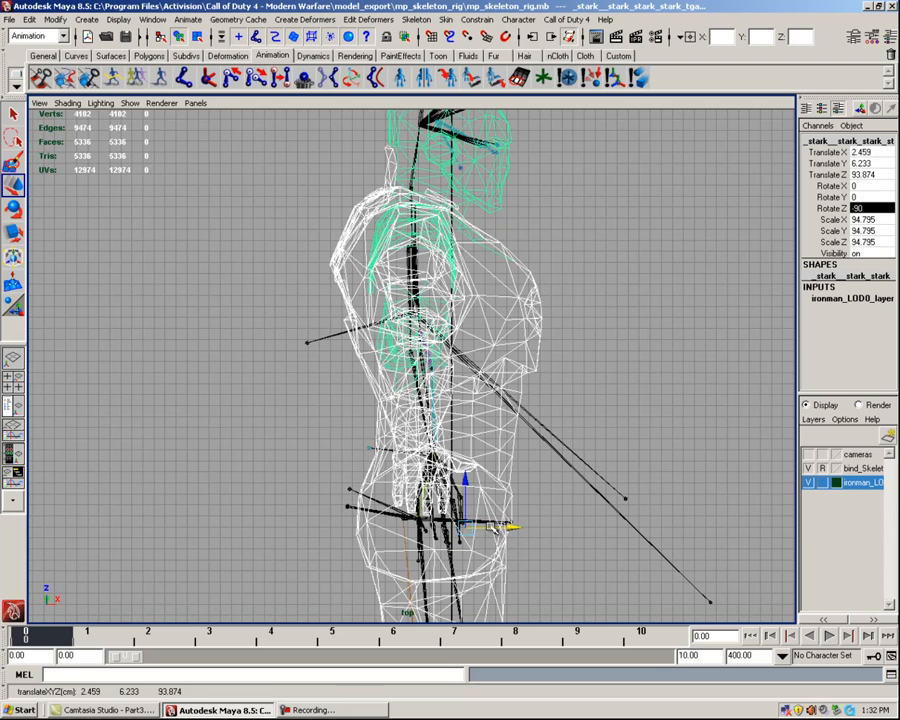
Check the fit in the perspective view and fine-tune the mesh position to about 1.8 in X.
key(space)
drag(538, 394, 542, 370)
alt+middle_drag(513, 334, 520, 369)
alt+drag(520, 369, 490, 370)
alt+middle_drag(490, 370, 507, 436)
alt+right_drag(507, 437, 526, 404)
alt+drag(526, 404, 359, 390)
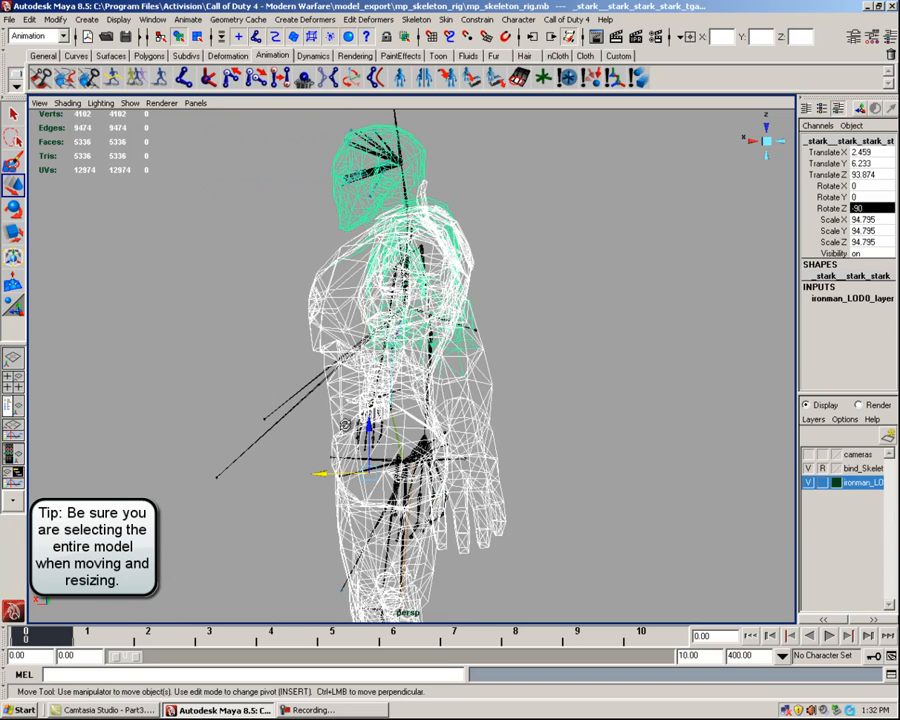
drag(340, 473, 318, 473)
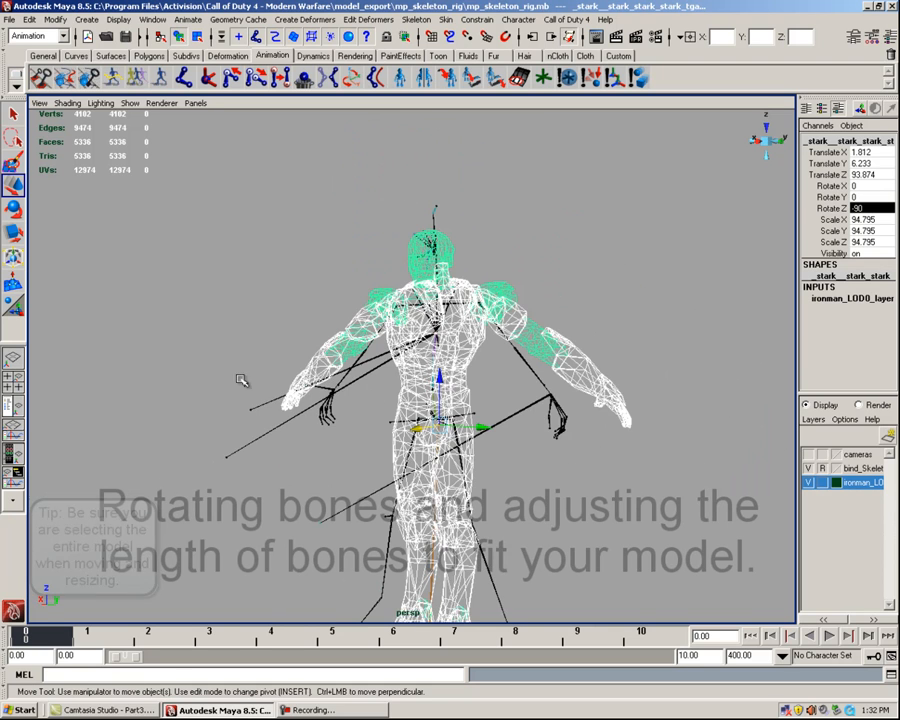
In the side view, make the bind_Skeleton layer selectable and set the ironman_LOD0_layer1 layer to reference.
alt+drag(241, 380, 357, 378)
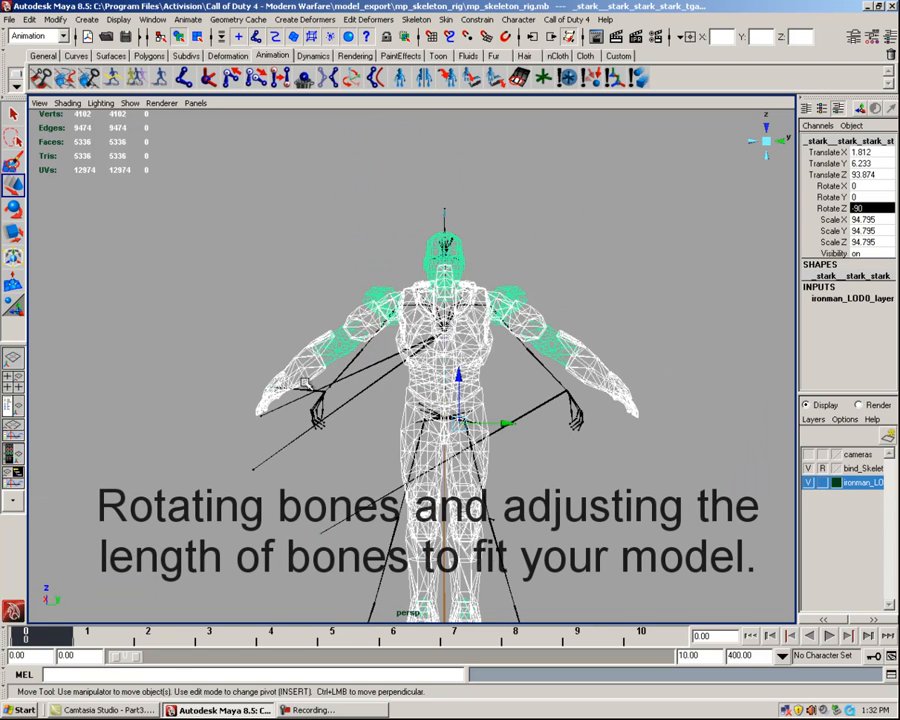
alt+middle_drag(355, 408, 361, 326)
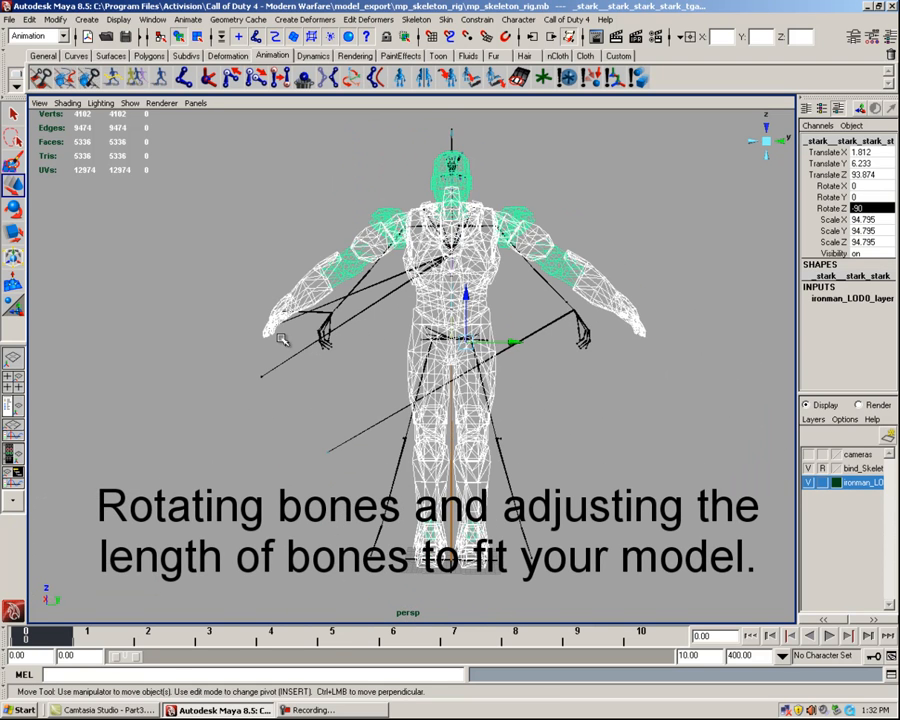
key(space)
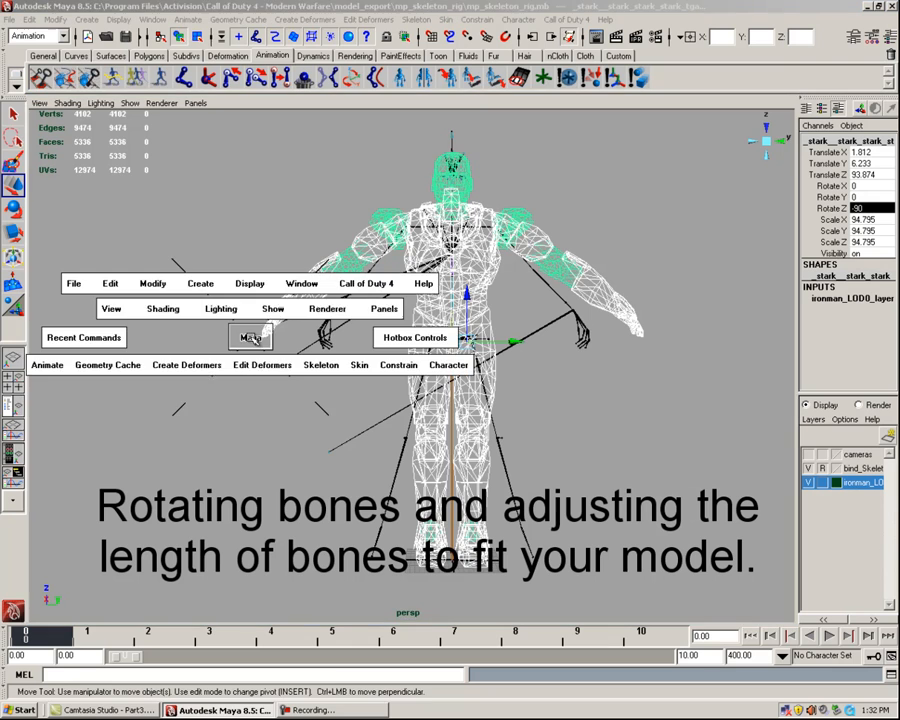
drag(249, 338, 286, 340)
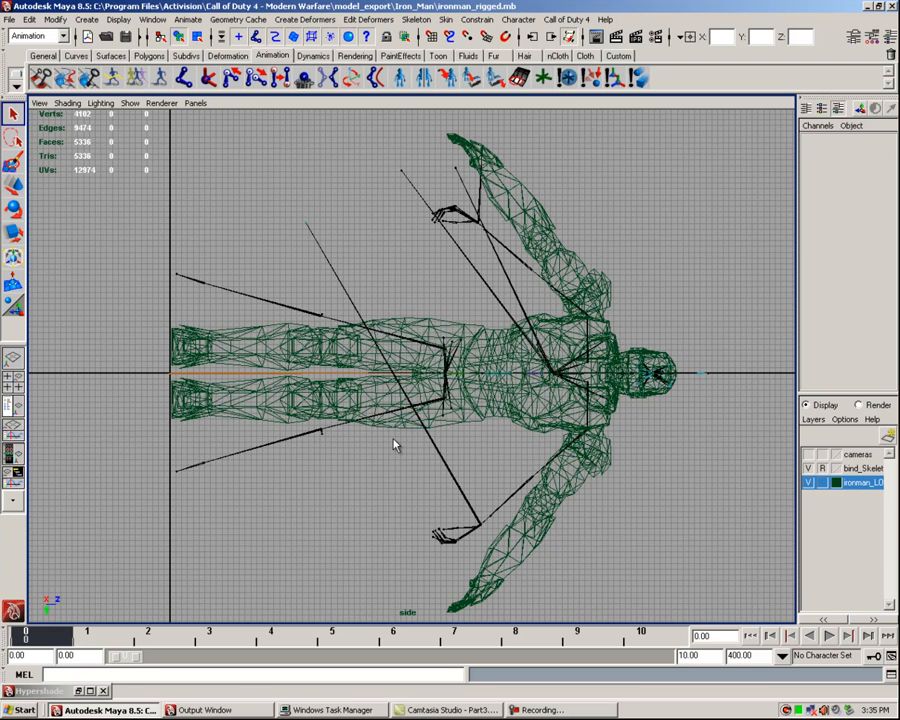
click(823, 468)
click(822, 482)
click(822, 483)
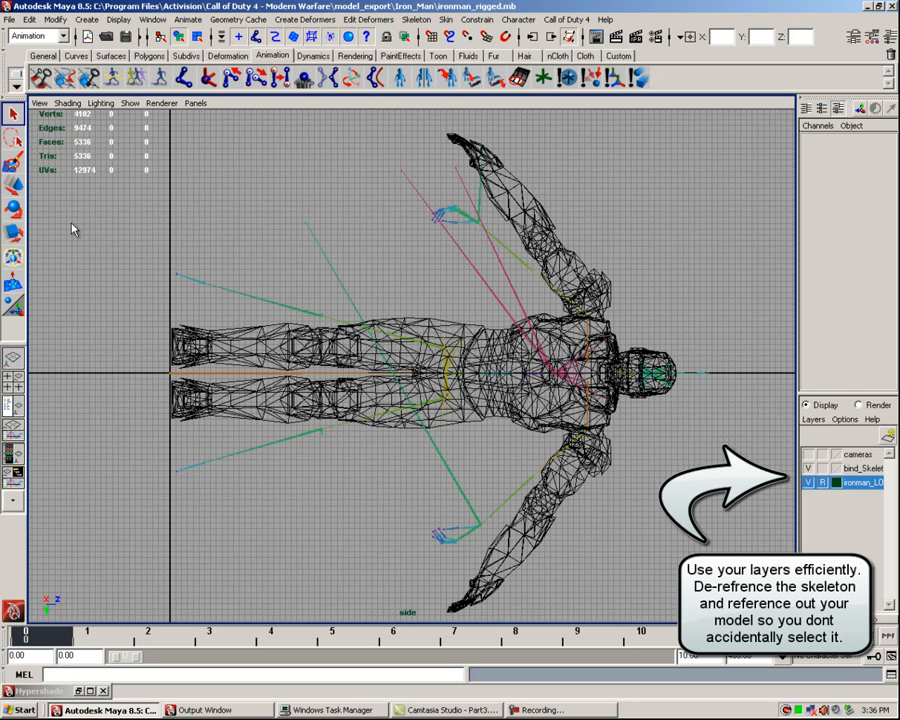
Rotate the j_hip_ri joint to about -14.9 in Y so its leg bones run along the mesh leg.
click(14, 208)
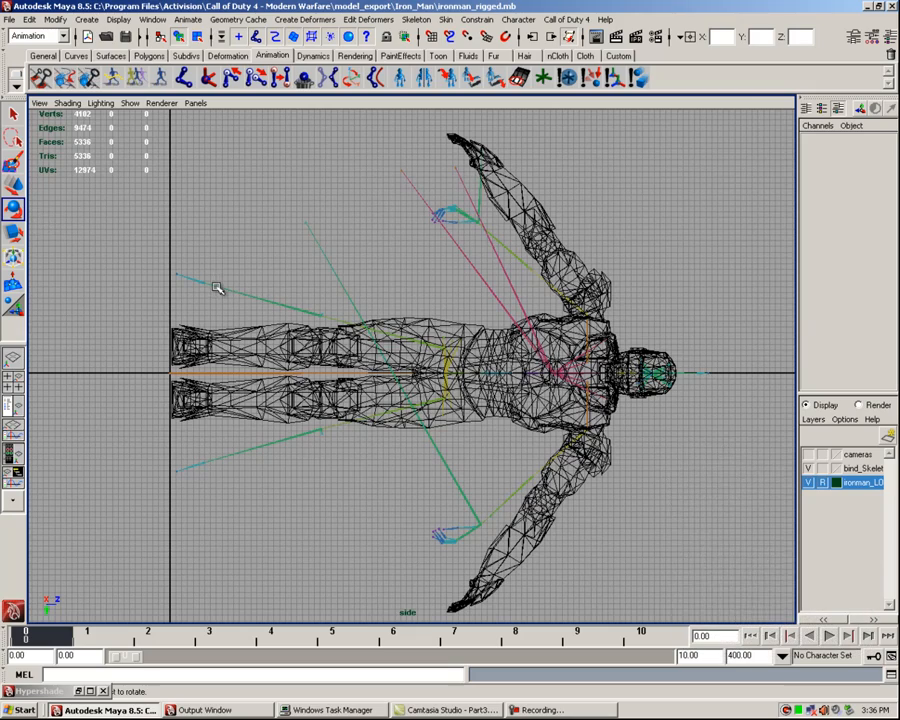
scroll(254, 292, up, 5)
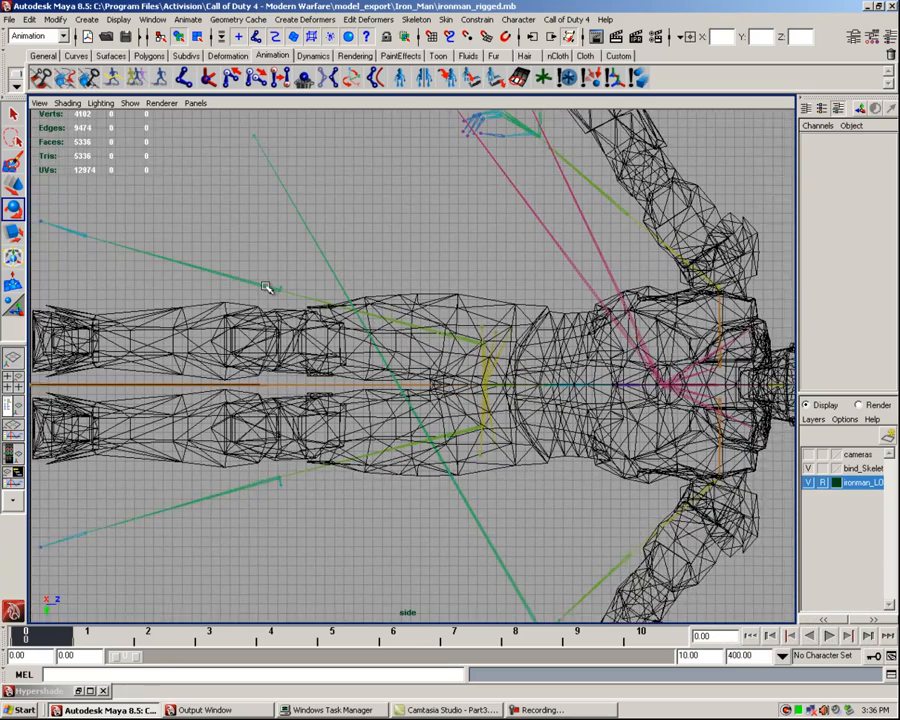
click(355, 304)
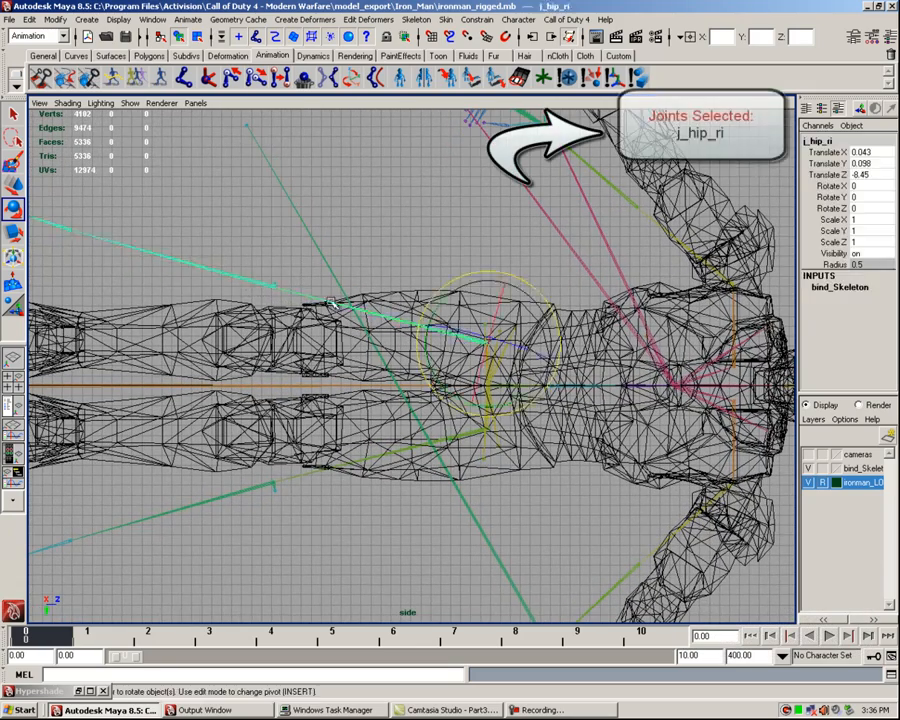
drag(430, 305, 428, 323)
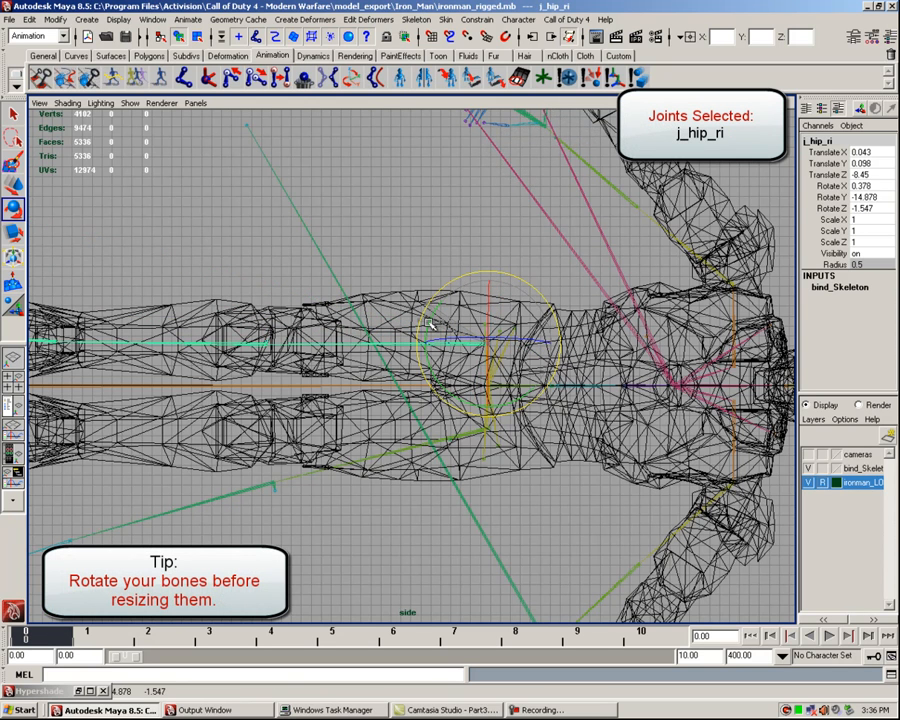
Rotate the j_hip_le joint to about -13.2 in Y so its leg bones run along the other mesh leg.
click(407, 437)
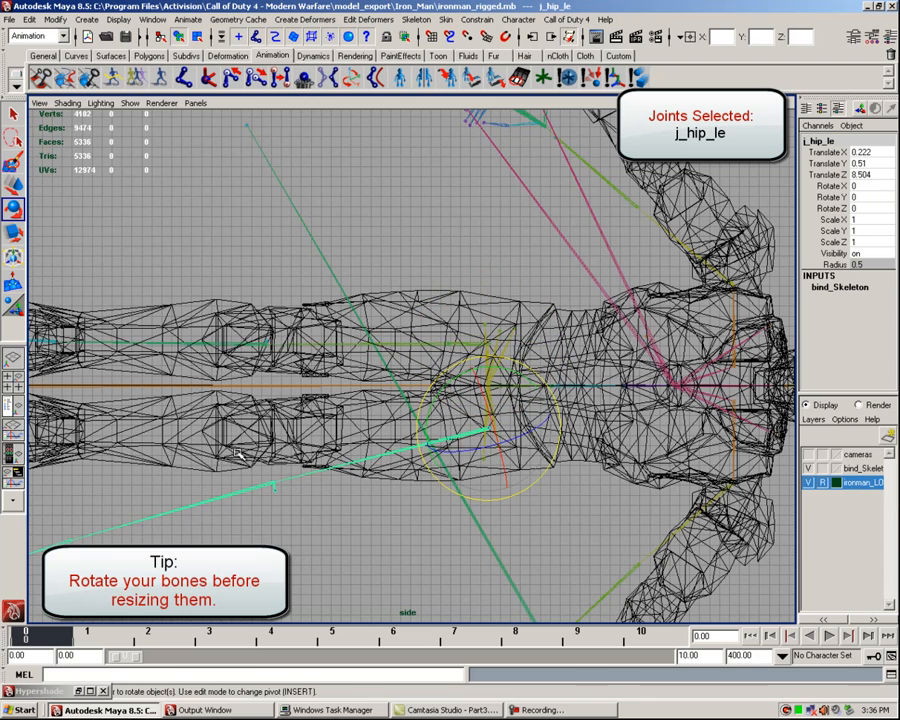
mouse_move(418, 428)
mouse_down()
mouse_move(419, 400)
mouse_move(419, 411)
mouse_up()
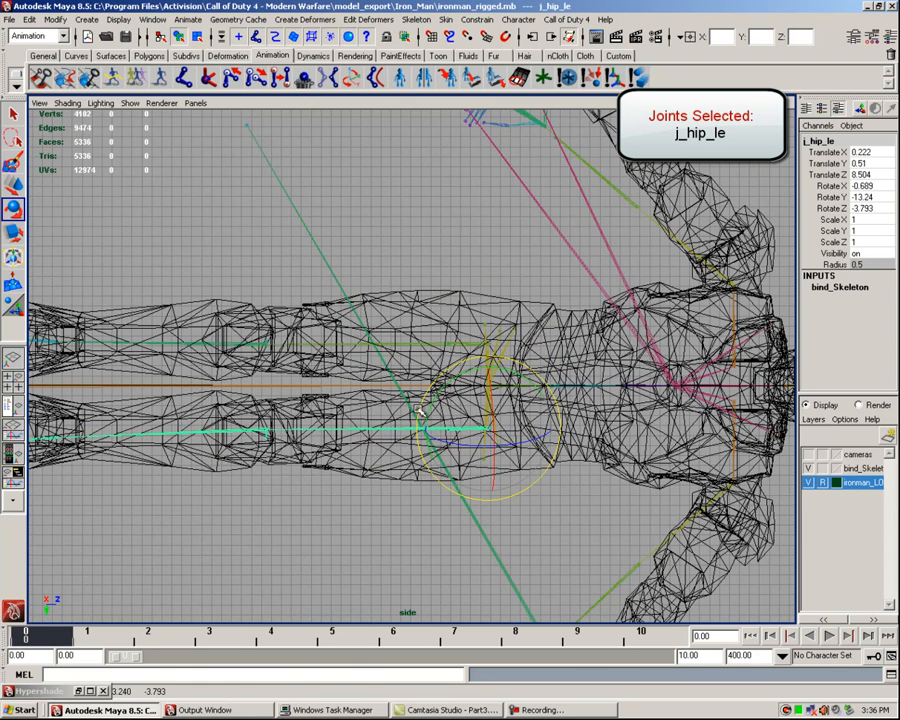
alt+middle_drag(257, 405, 398, 403)
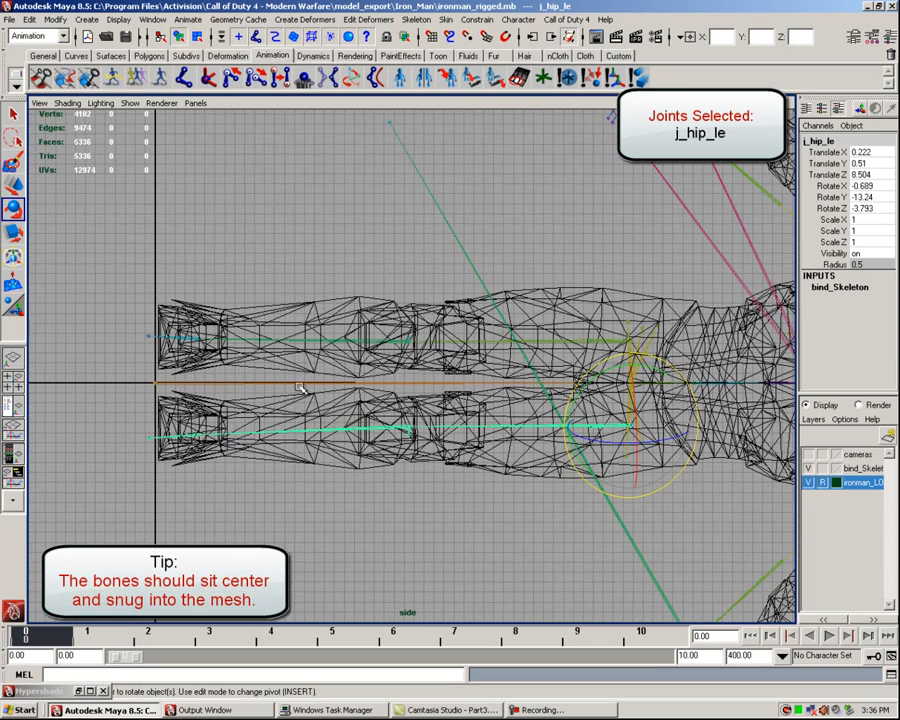
In the top view, select j_hip_ri and j_hip_le together and slightly rotate them to fit the thighs.
key(space)
key(space)
drag(323, 385, 286, 389)
key(space)
alt+right_drag(300, 382, 313, 390)
alt+middle_drag(313, 390, 283, 167)
alt+middle_drag(450, 480, 462, 443)
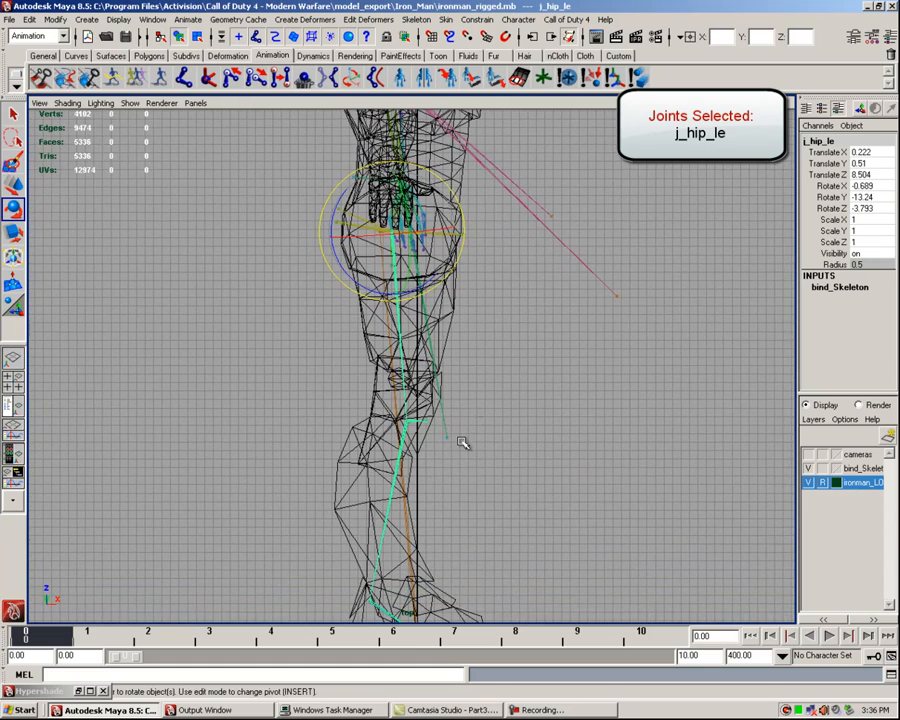
alt+right_drag(510, 310, 480, 333)
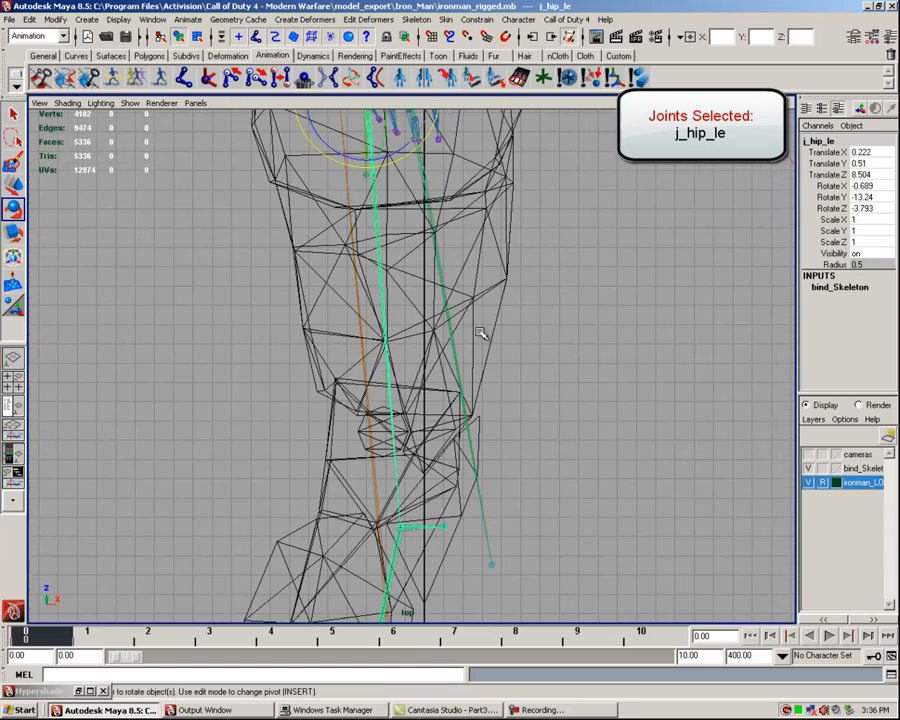
shift+click(408, 208)
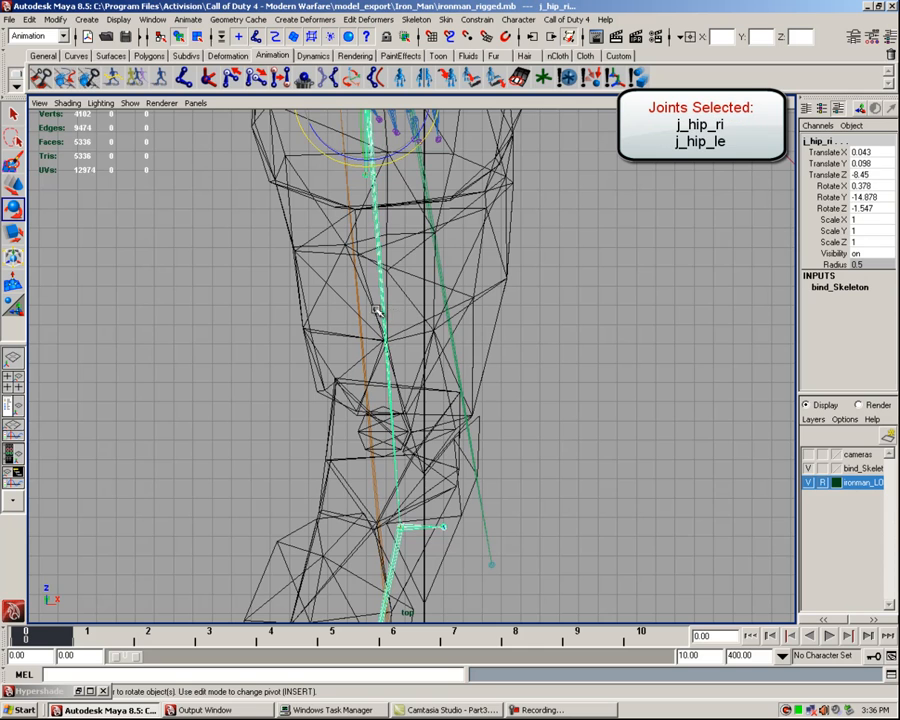
drag(401, 158, 398, 157)
drag(398, 160, 400, 161)
Select the j_knee_ri and j_knee_le joints and rotate them about 7 degrees in Z to fit the lower legs.
alt+middle_drag(524, 415, 541, 44)
key(Down)
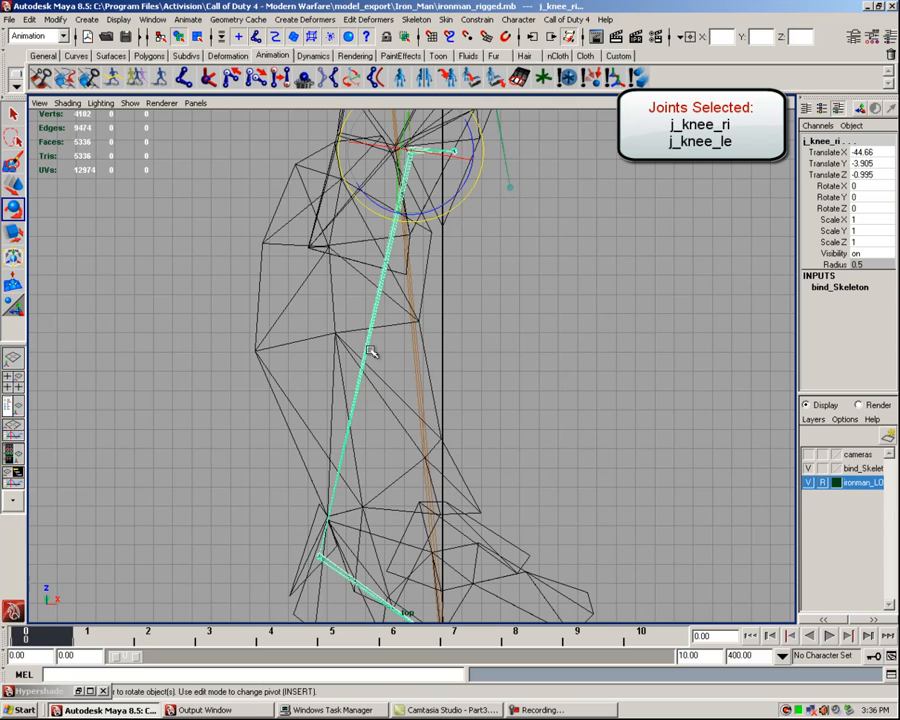
drag(384, 216, 394, 216)
Move both knee joints up along the thighs to about -38.6 in X to match the mesh knees.
alt+middle_drag(393, 216, 535, 400)
click(14, 185)
alt+middle_drag(298, 358, 254, 432)
alt+right_drag(315, 386, 358, 408)
drag(352, 411, 352, 335)
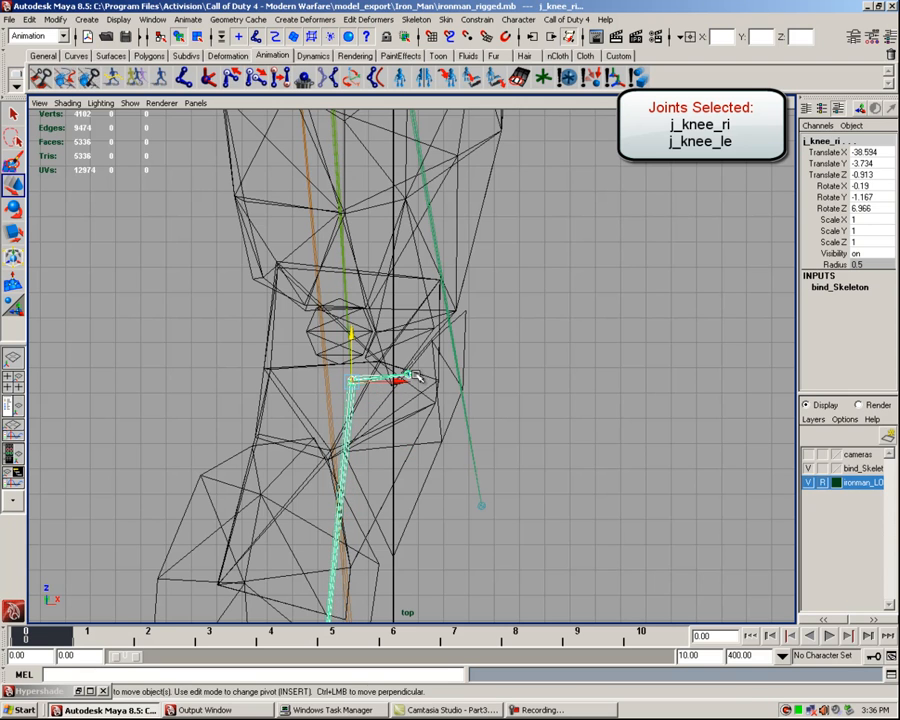
Move the j_knee_bulge_ri and j_knee_bulge_le joints down to about -1.19 X and -5.38 Y to fit the mesh kneecaps.
key(Down)
drag(411, 376, 424, 400)
Select the j_ankle_ri and j_ankle_le joints and rotate them about -8.5 degrees in Z to follow the mesh feet.
alt+middle_drag(426, 450, 438, 20)
alt+middle_drag(357, 404, 376, 279)
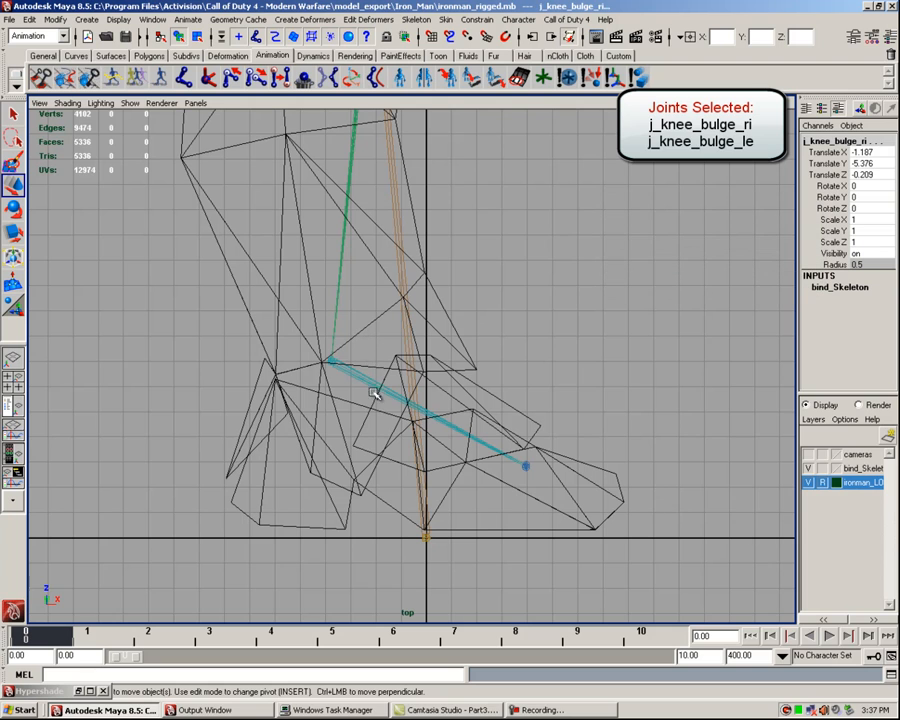
key(Right)
click(12, 207)
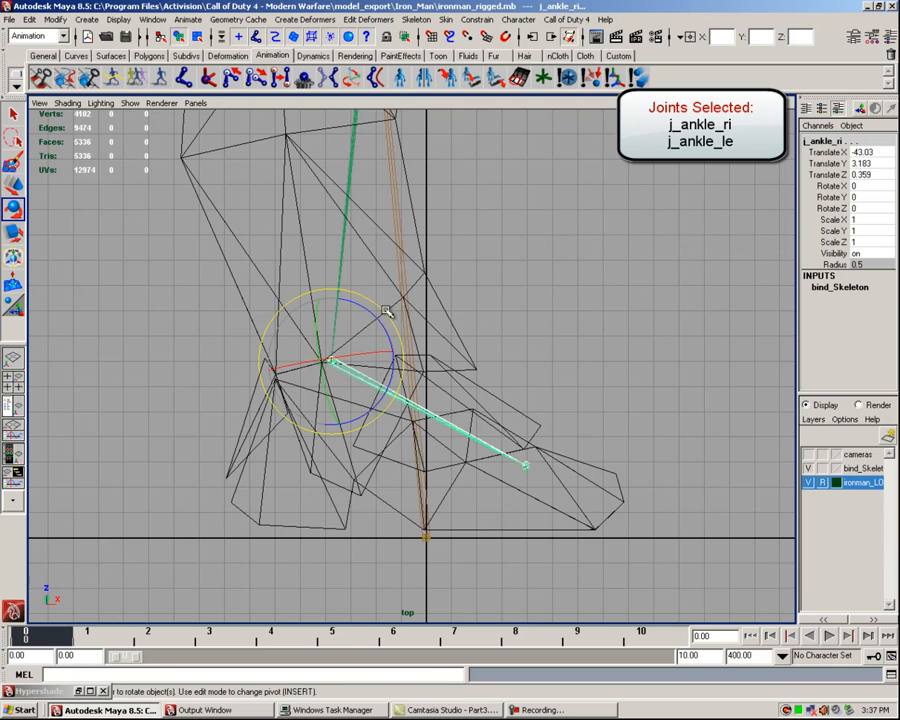
drag(382, 314, 385, 327)
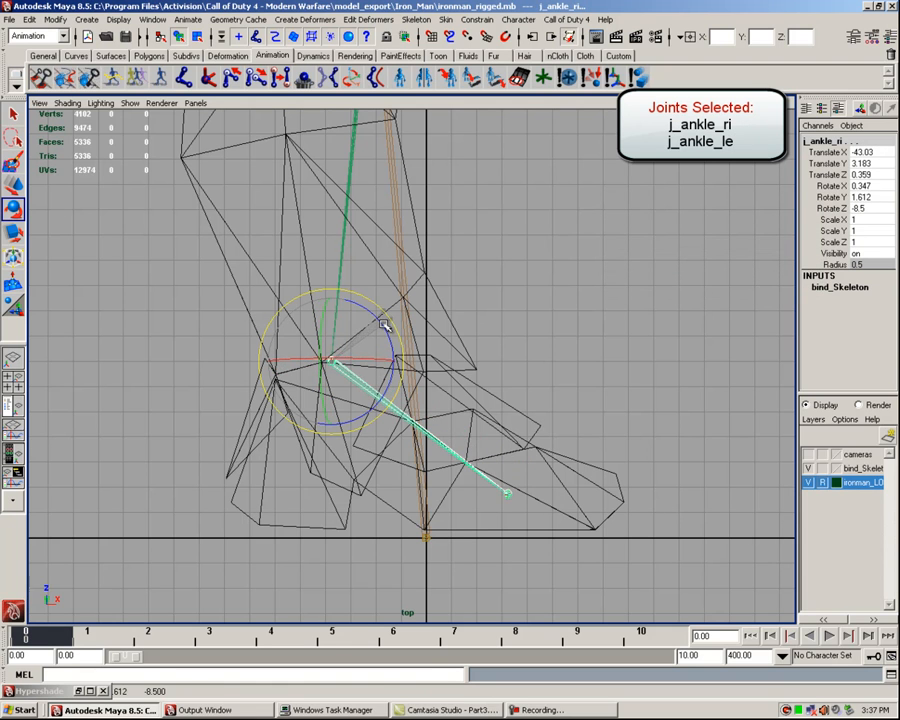
Move both j_ball joints closer to the ankles, to about -8.28 X and -10.15 Y, and nudge both ankle joints to about -43.21 X.
key(Down)
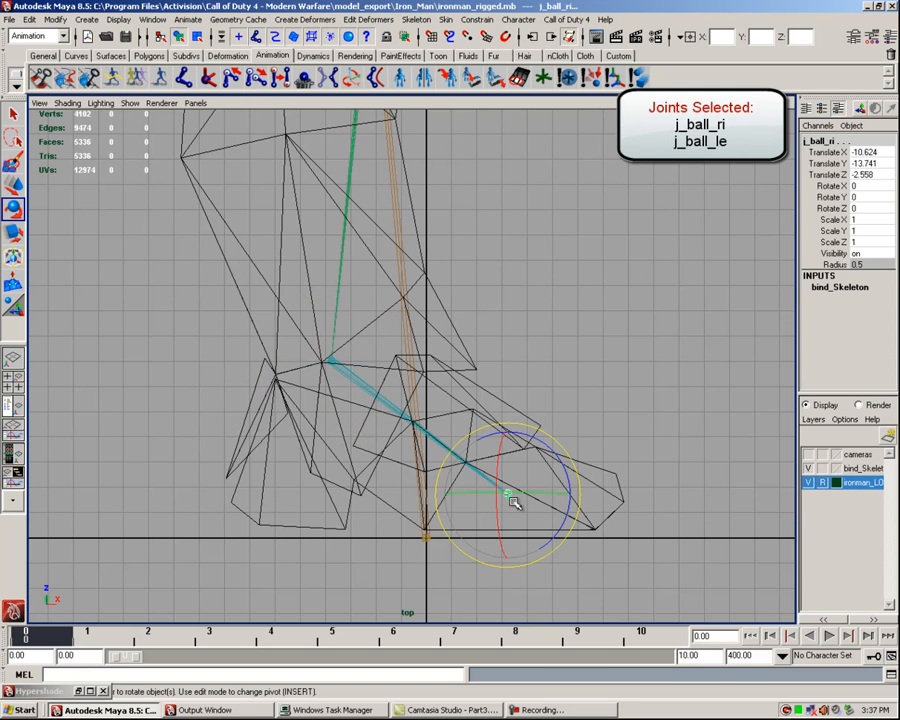
click(14, 193)
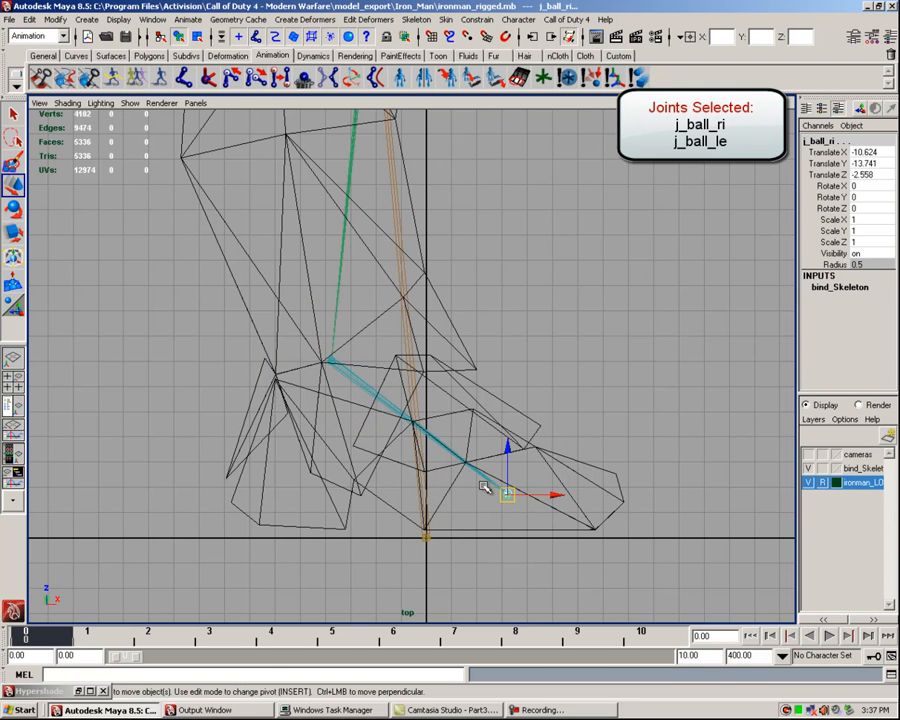
drag(482, 483, 457, 462)
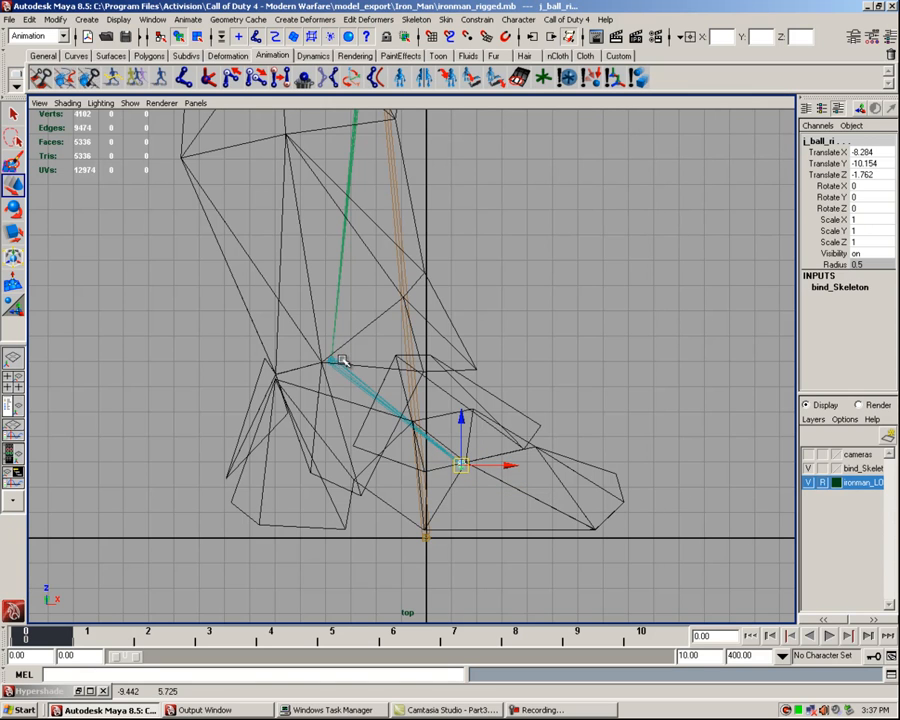
key(Up)
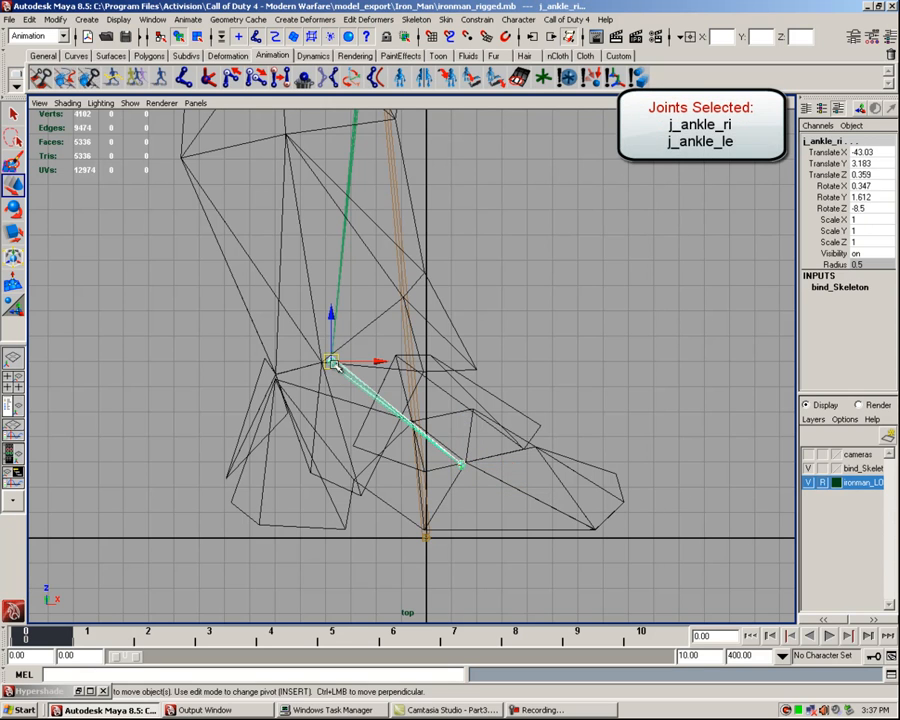
drag(330, 366, 327, 366)
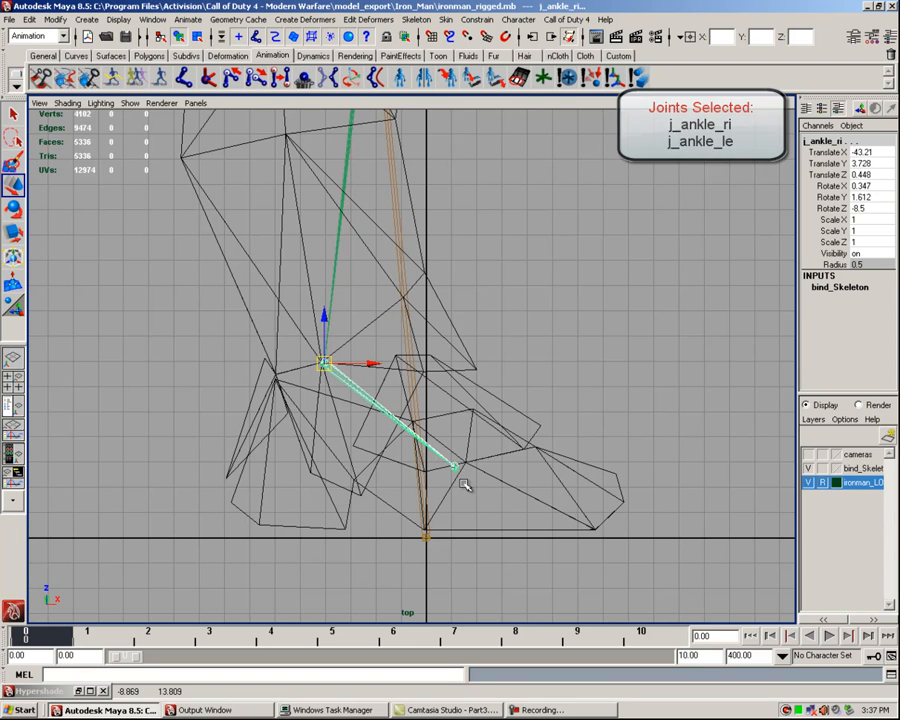
Lower both j_ball joints to about -10.45 X and -10.02 Y in the mesh feet, and lower both ankle joints slightly.
click(458, 467)
drag(456, 464, 462, 466)
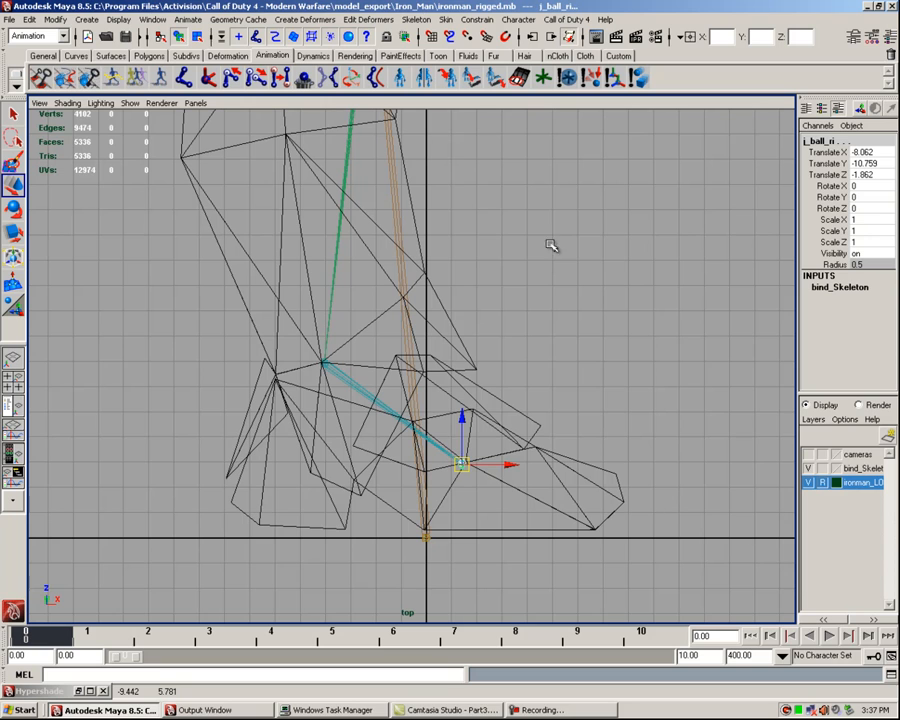
drag(463, 466, 452, 493)
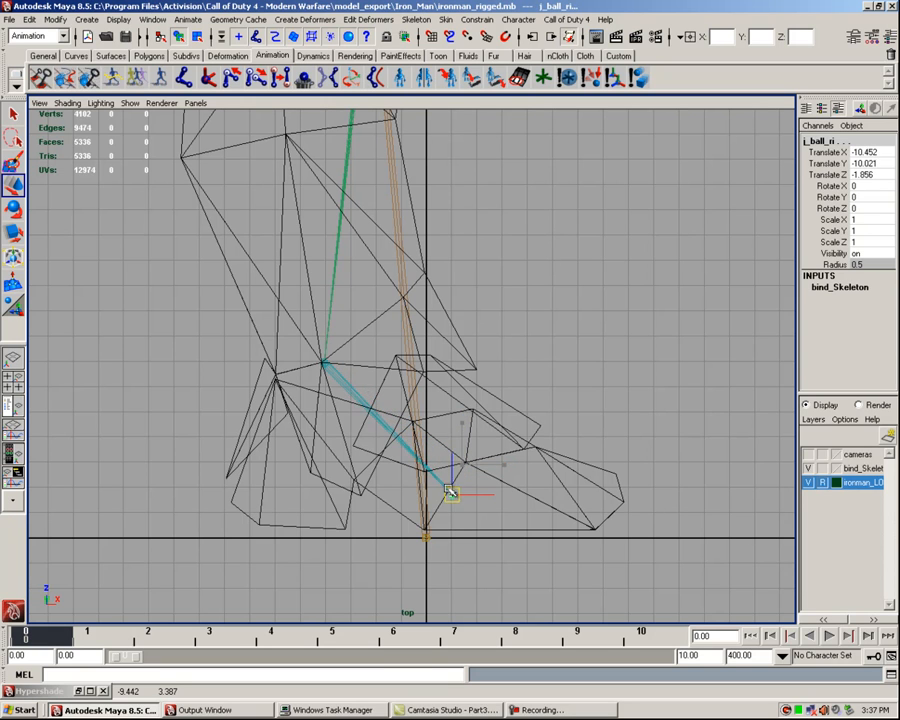
click(322, 365)
drag(322, 365, 317, 376)
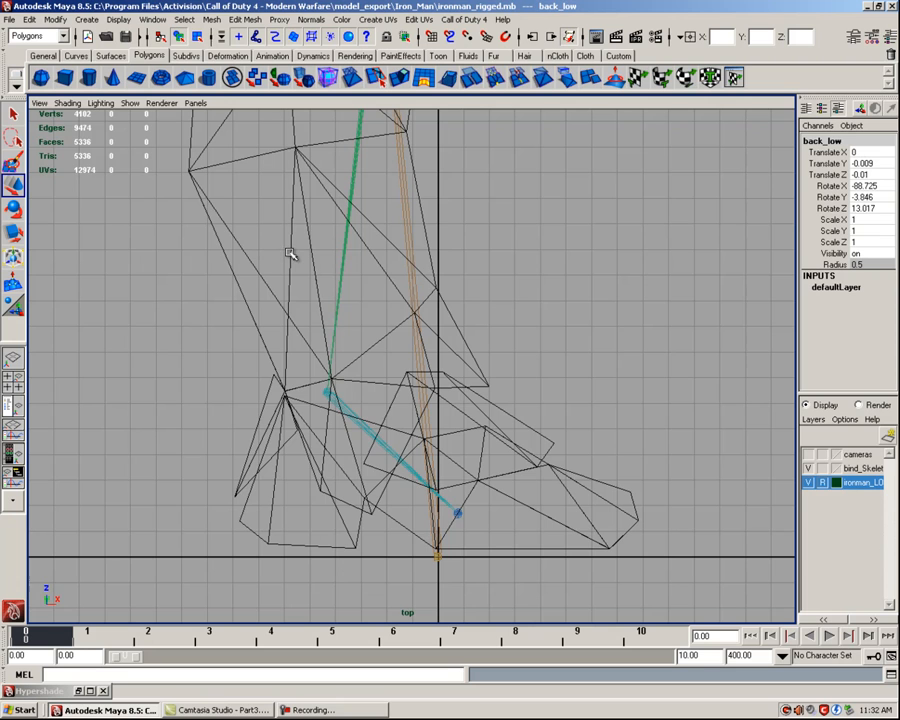
Switch to the side view and select the pelvis joint at the base of the spine.
key(space)
key(space)
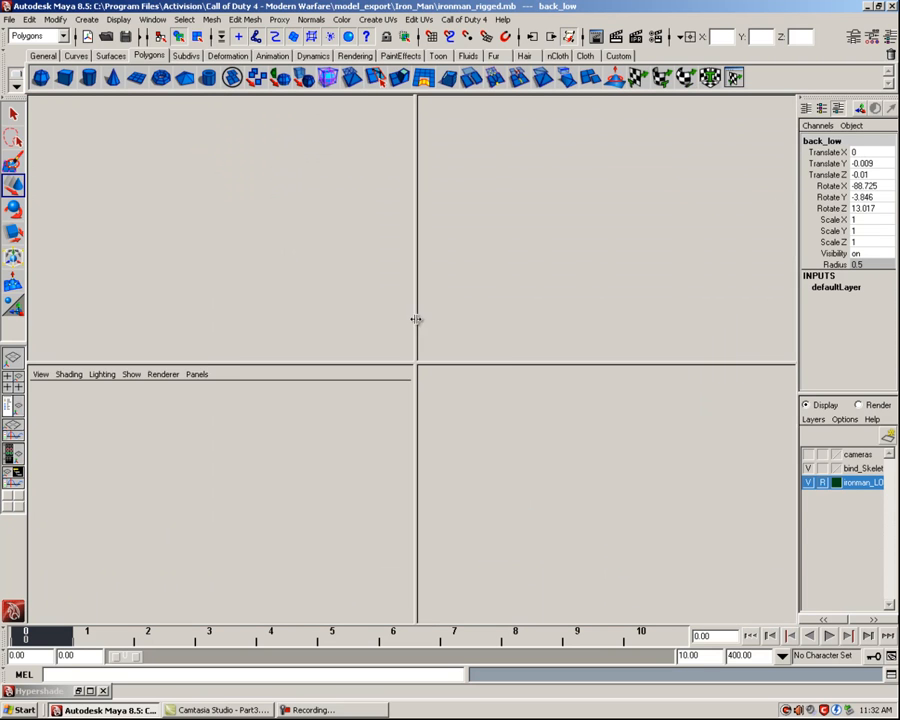
key(space)
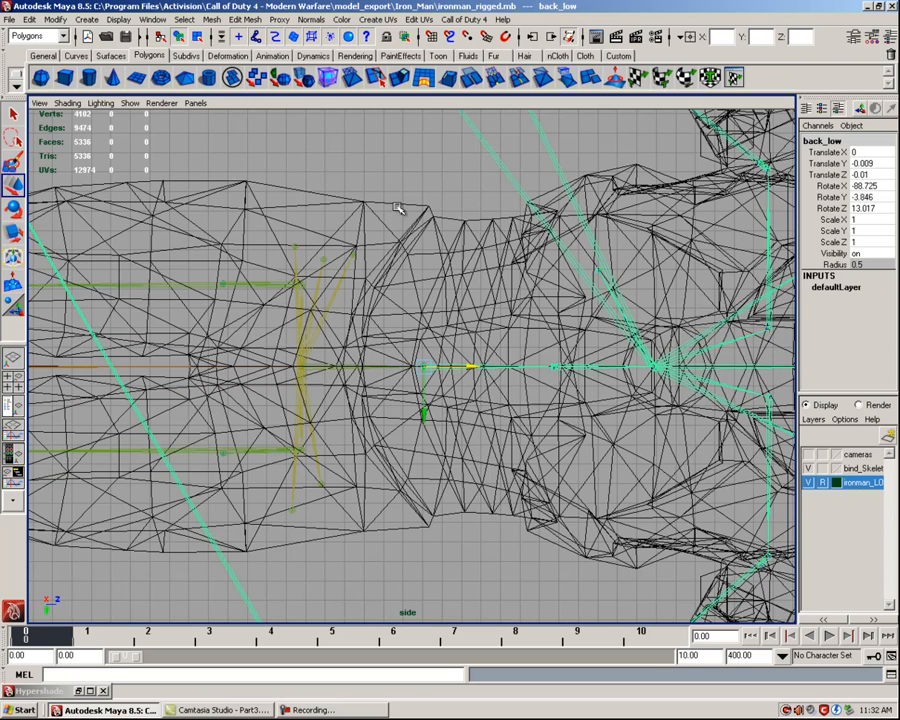
click(408, 226)
drag(372, 320, 259, 323)
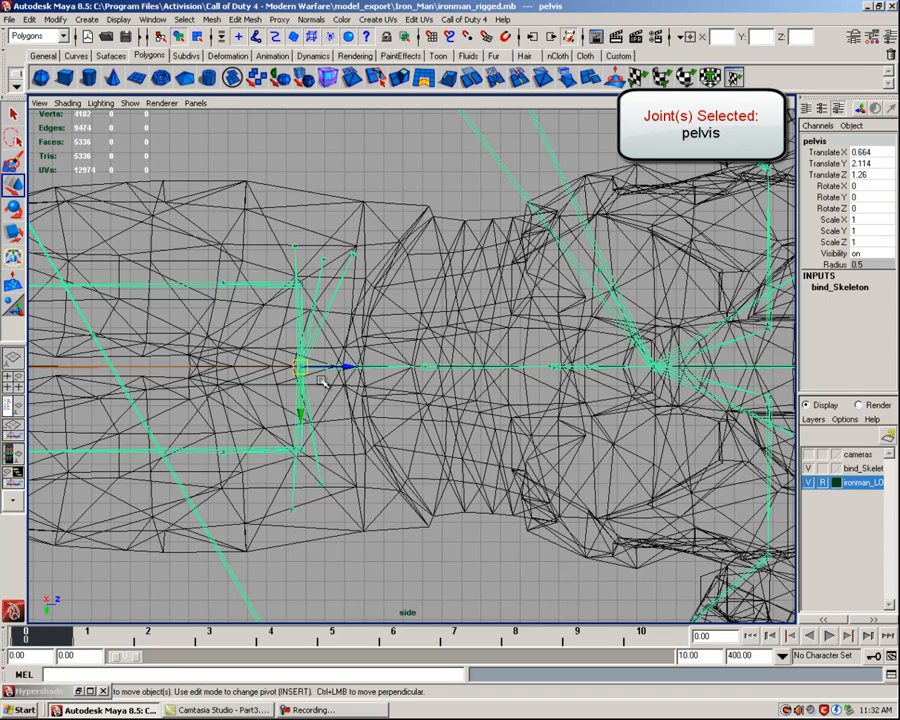
alt+middle_drag(355, 393, 331, 381)
scroll(360, 382, up, 4)
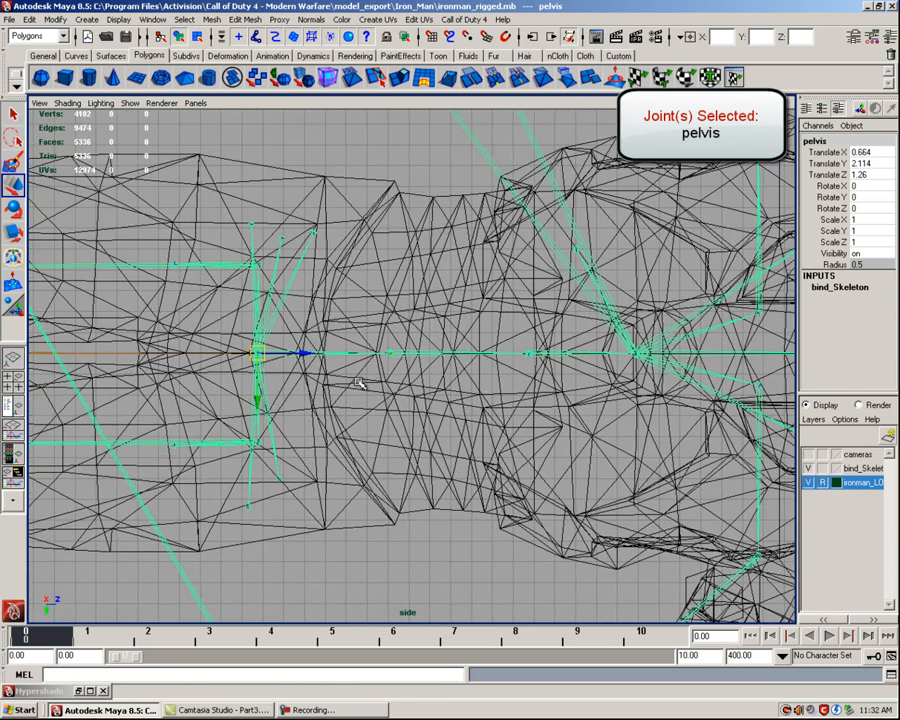
scroll(362, 382, up, 2)
Select j_spinelower rather than its child back_low and move it up the spine to about 14.07 in Z.
key(Down)
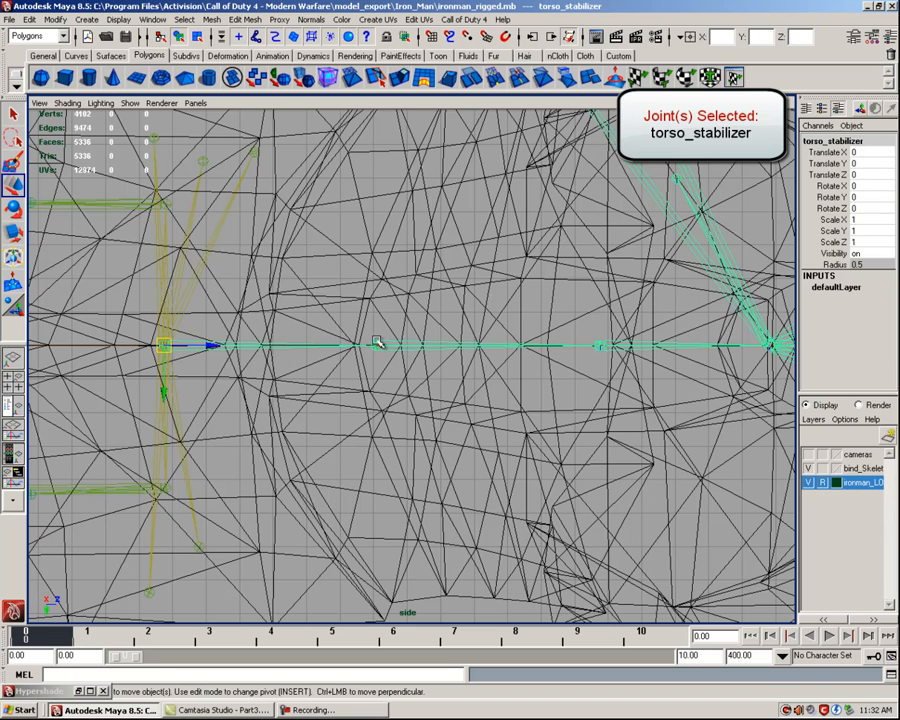
drag(376, 343, 433, 383)
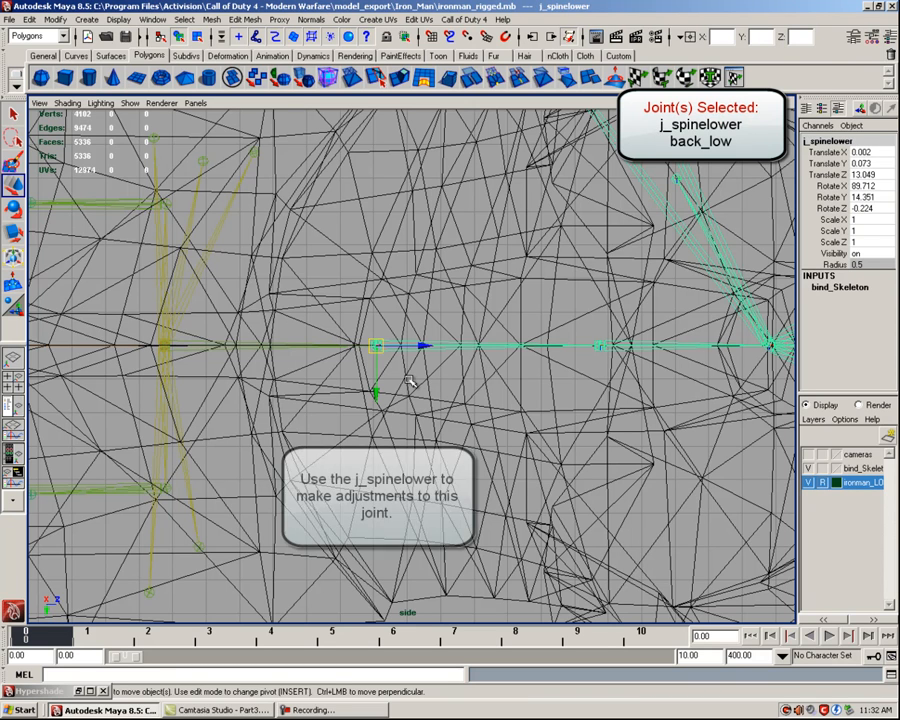
key(Down)
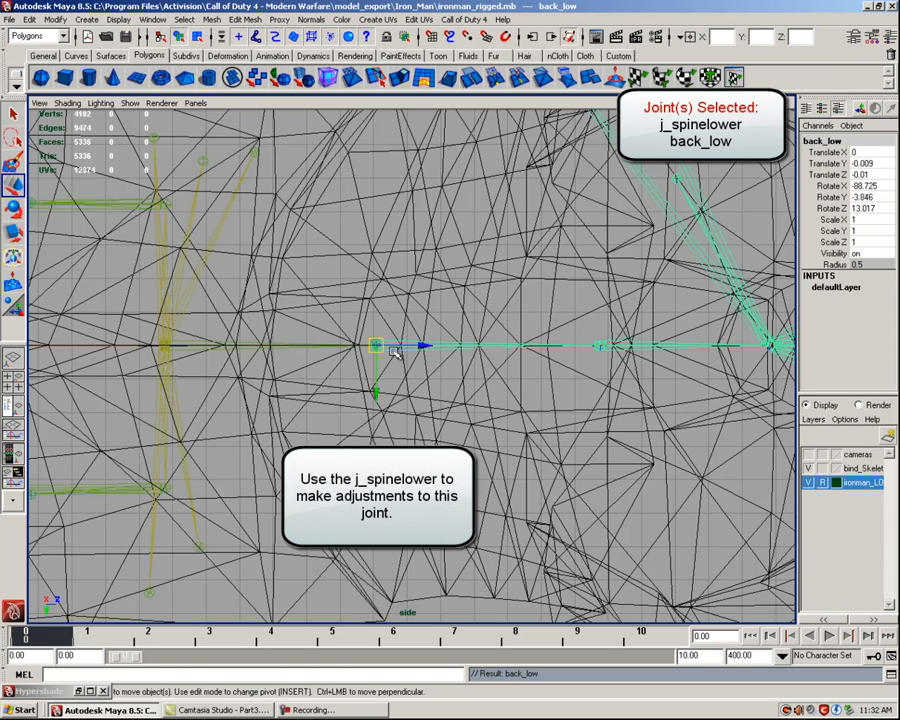
key(Up)
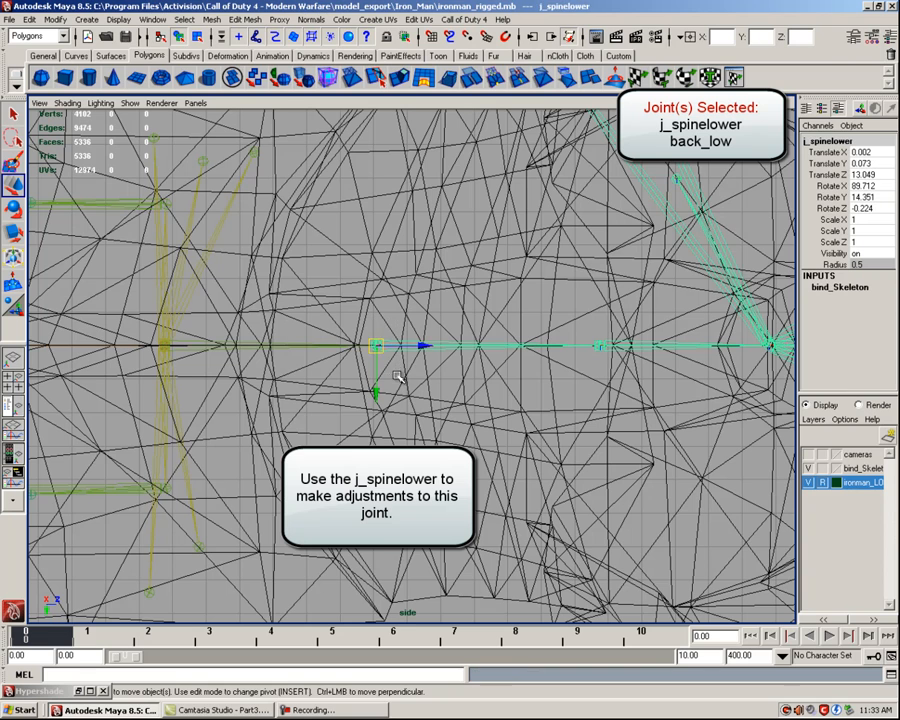
mouse_move(402, 346)
mouse_down()
mouse_move(428, 348)
mouse_move(419, 347)
mouse_up()
Select j_spineupper rather than its child back_mid and move it up the spine to about 14.45 in X.
alt+middle_drag(458, 362, 319, 361)
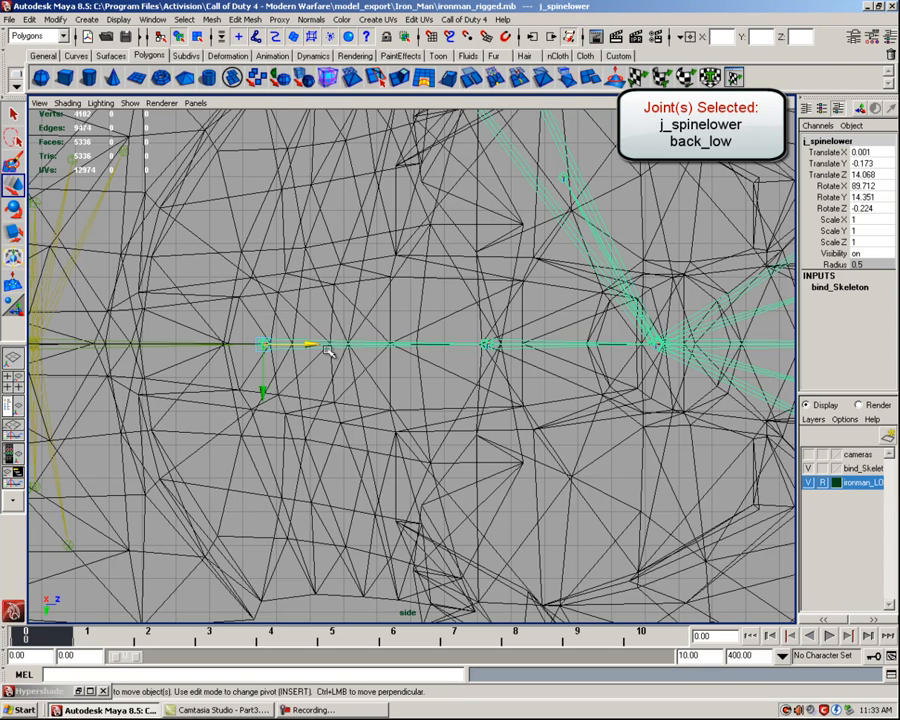
key(Down)
key(Down)
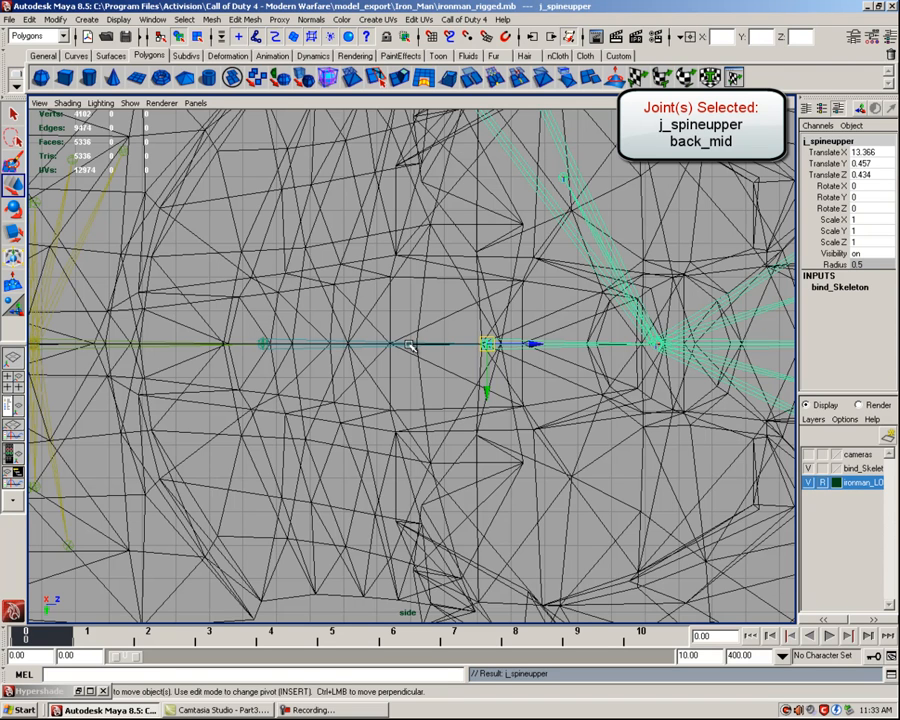
key(Down)
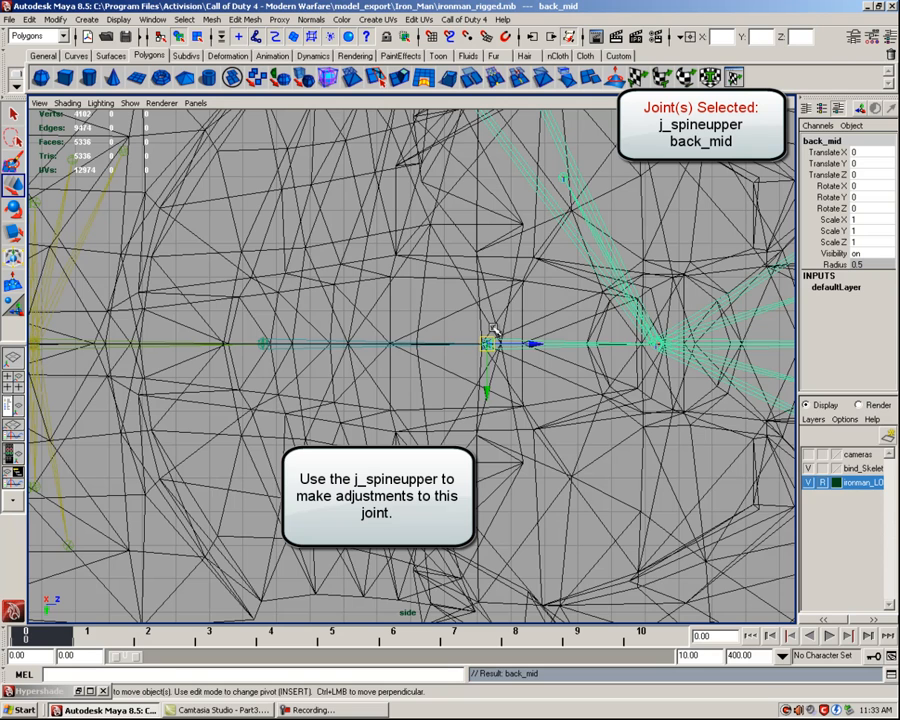
key(Up)
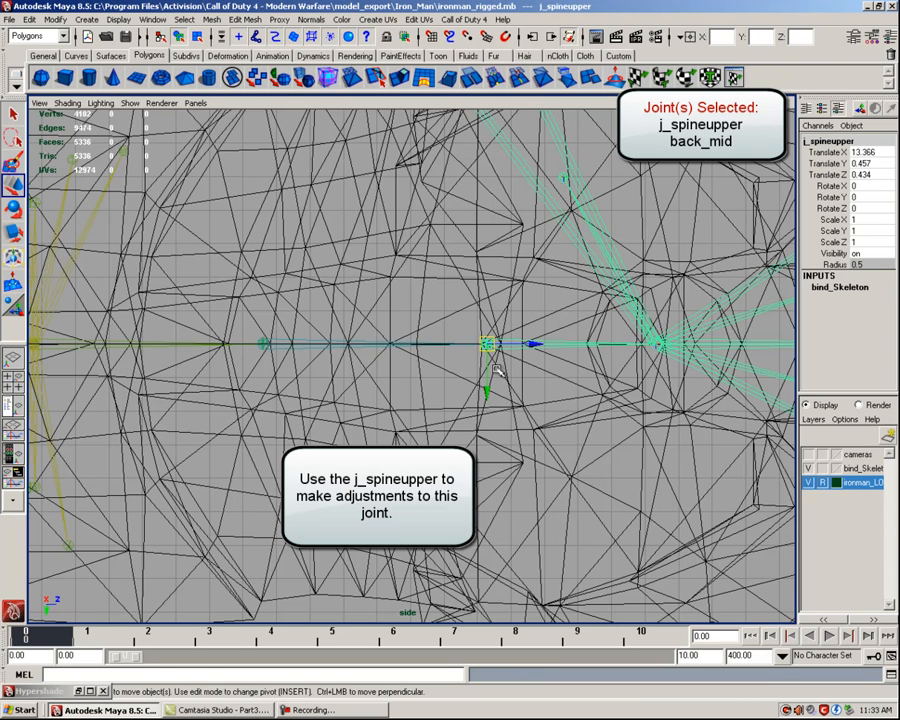
alt+middle_drag(490, 335, 459, 346)
drag(459, 346, 478, 346)
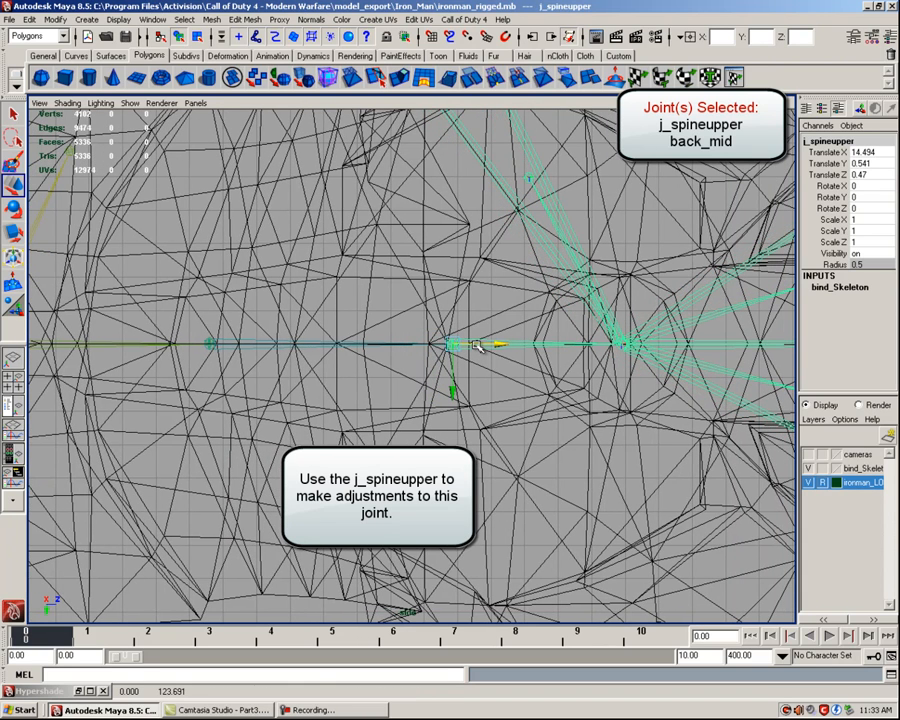
drag(478, 345, 477, 345)
Select the j_spine4 joint and move it up the chest to about 12.21 in X.
alt+middle_drag(276, 351, 414, 346)
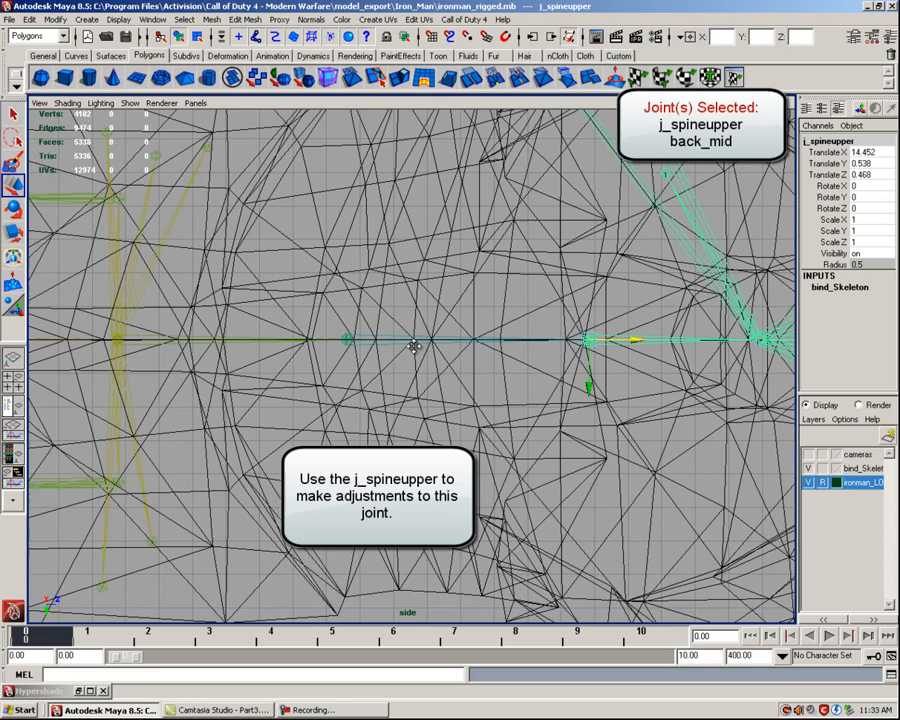
alt+middle_drag(484, 348, 266, 345)
click(463, 342)
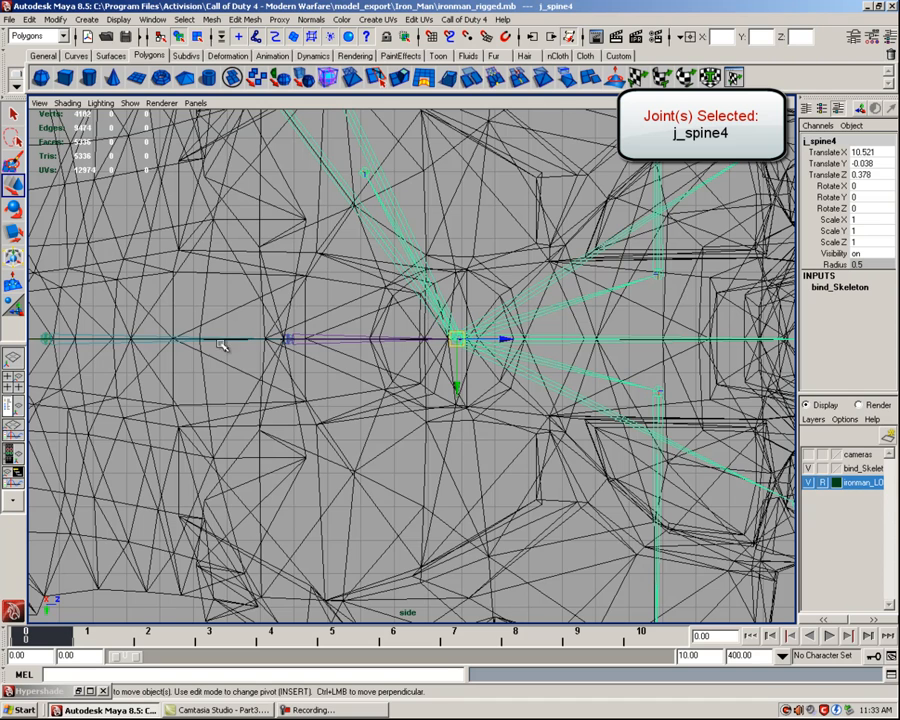
drag(481, 341, 513, 341)
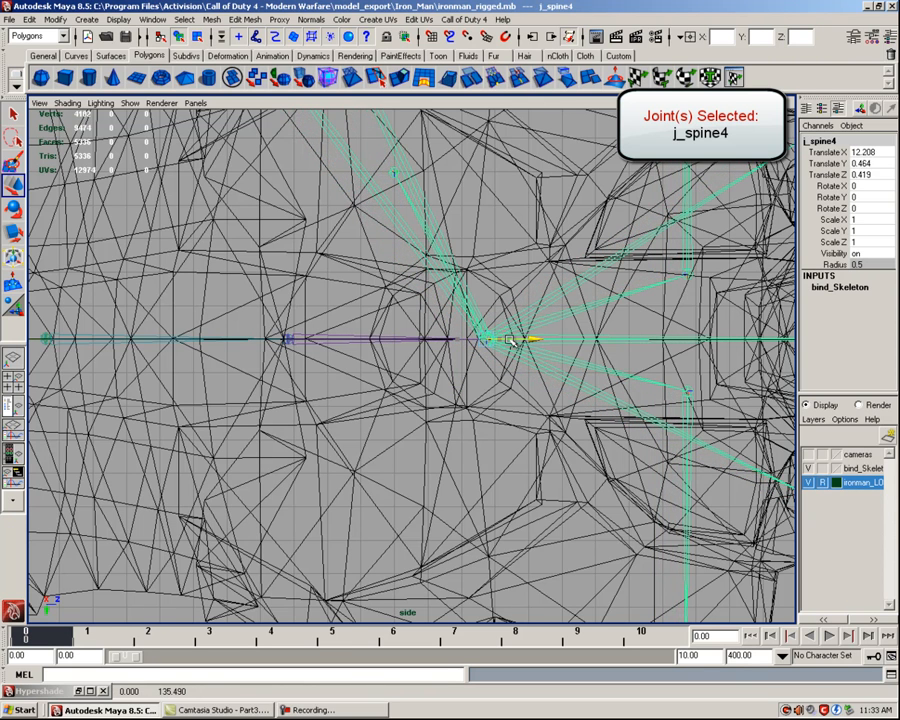
scroll(511, 340, down, 4)
scroll(511, 337, down, 1)
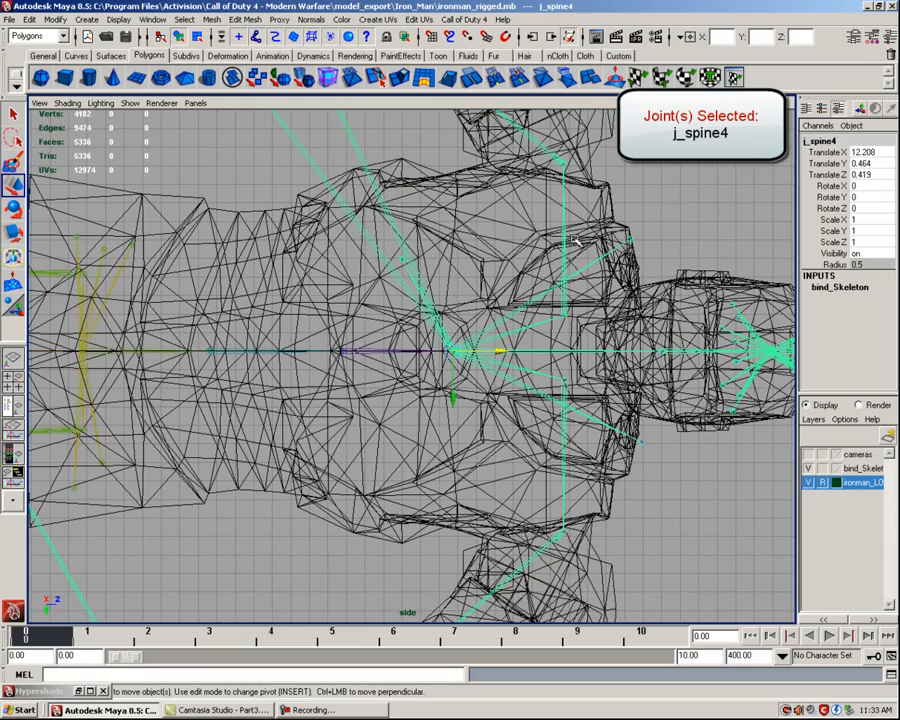
alt+middle_drag(576, 183, 569, 191)
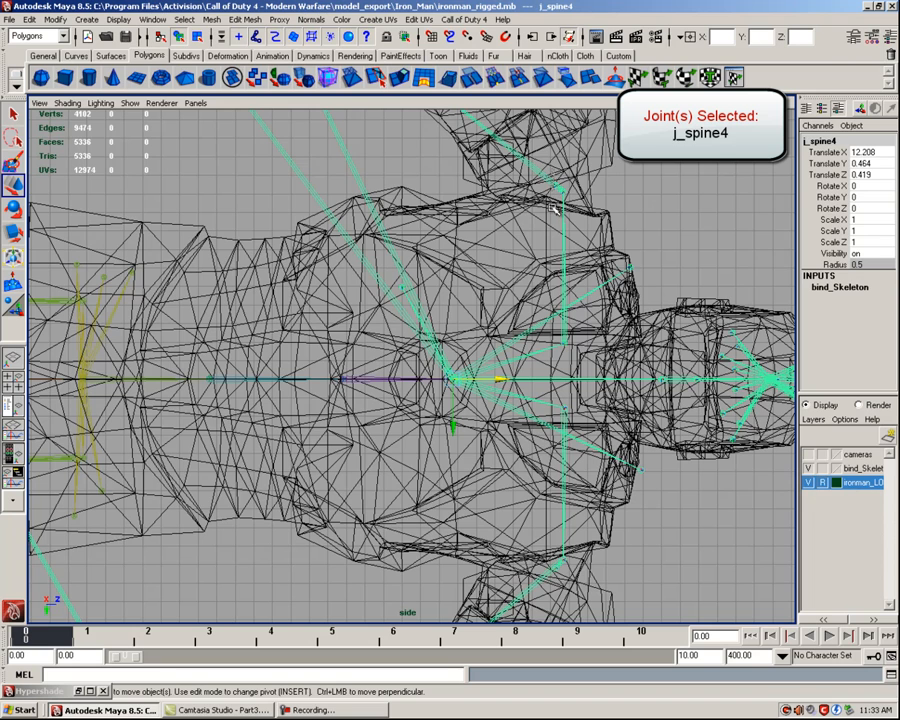
click(556, 207)
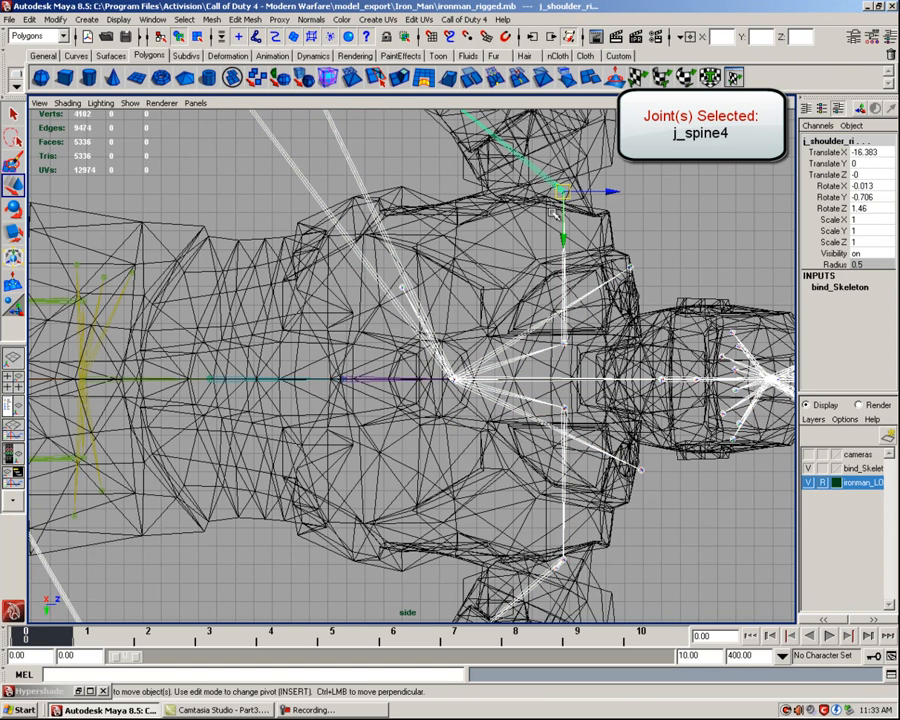
Reselect j_spineupper through its child back_mid and move it back down the spine to about 13.1 in X.
alt+middle_drag(373, 369, 425, 331)
scroll(424, 332, up, 4)
click(410, 320)
scroll(436, 341, down, 3)
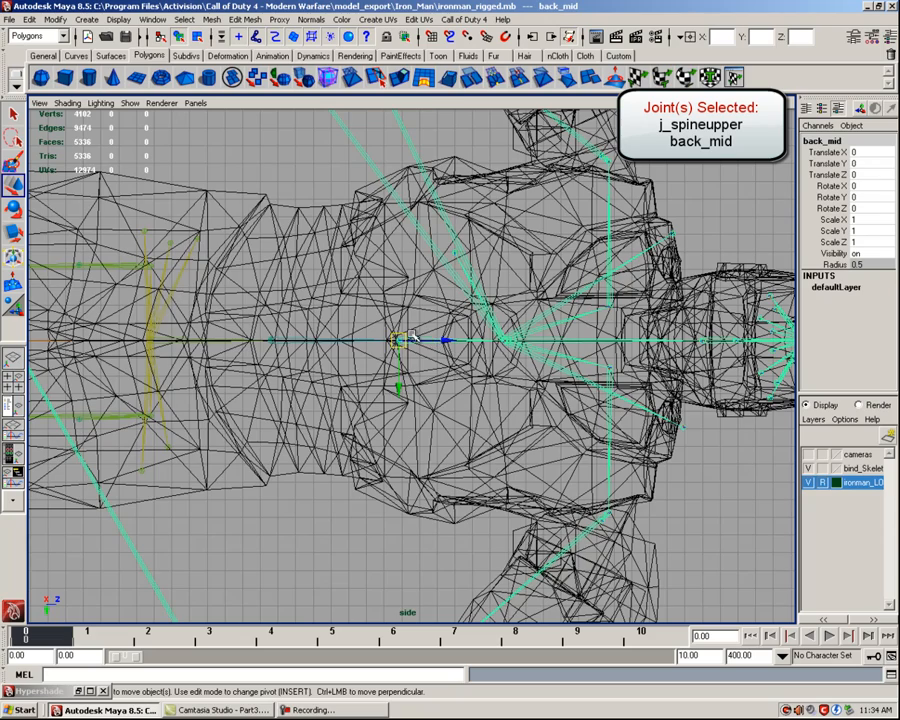
scroll(418, 340, up, 3)
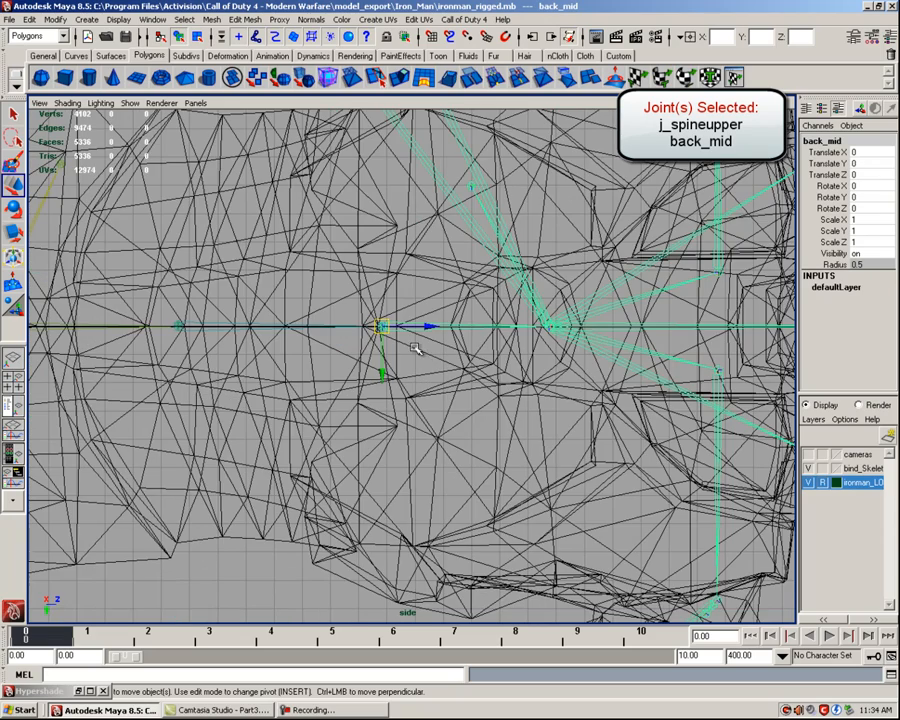
scroll(418, 350, up, 3)
key(Up)
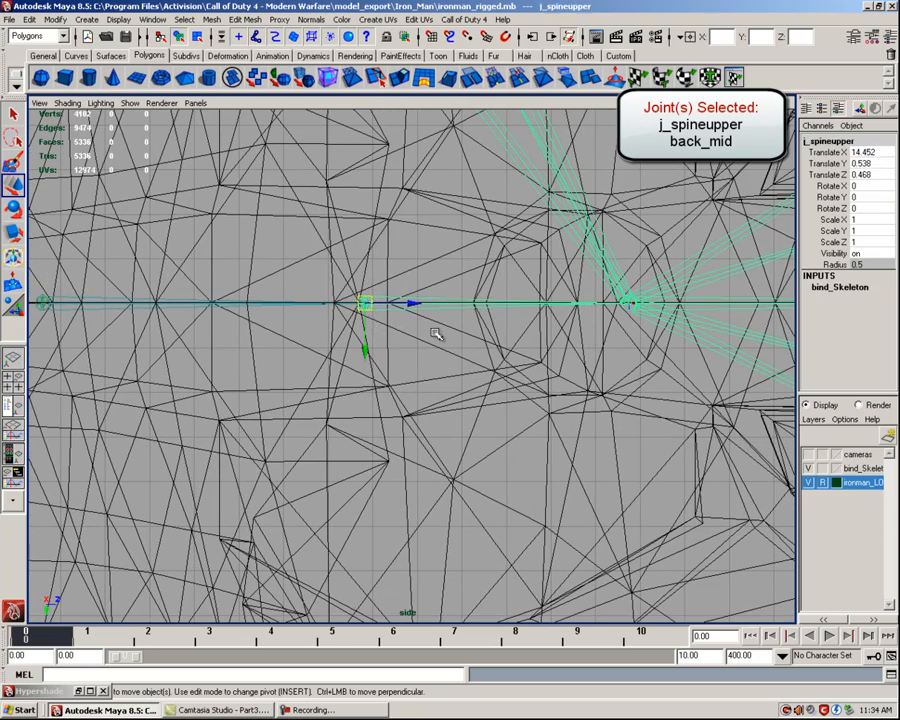
scroll(432, 340, down, 3)
drag(449, 347, 424, 347)
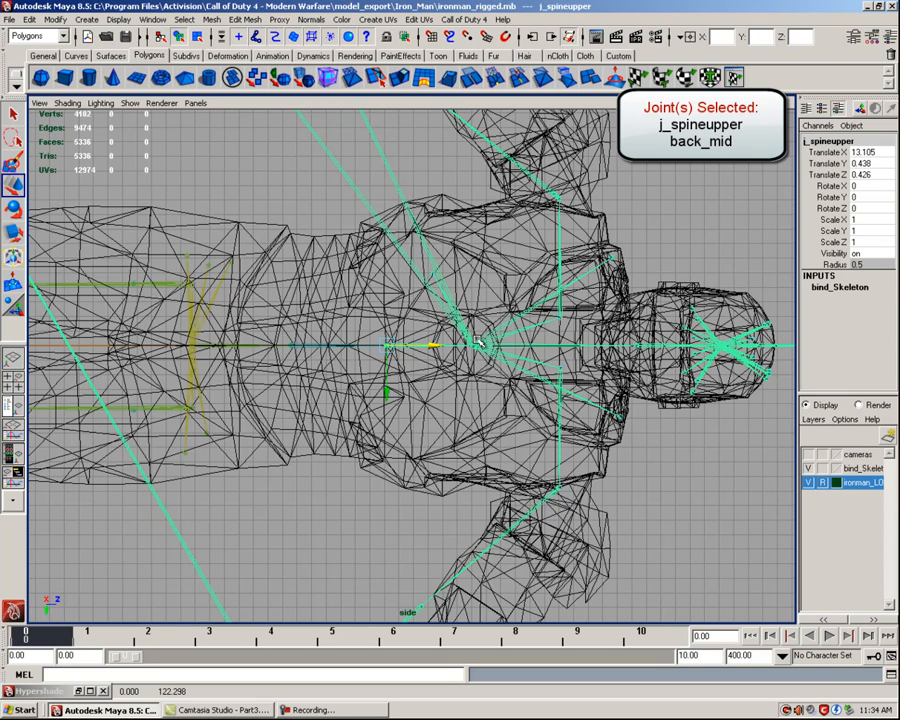
alt+middle_drag(568, 308, 484, 436)
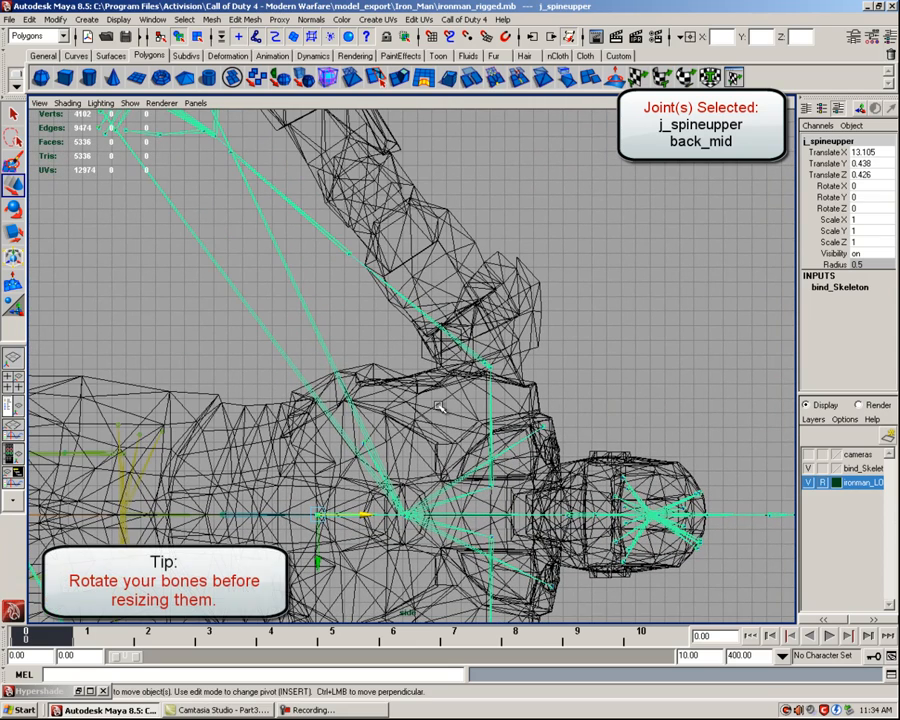
Rotate the j_shoulder_ri joint to about 3.1, -17.77, -1.33 in X, Y, Z so the arm bones follow the arm mesh.
click(375, 340)
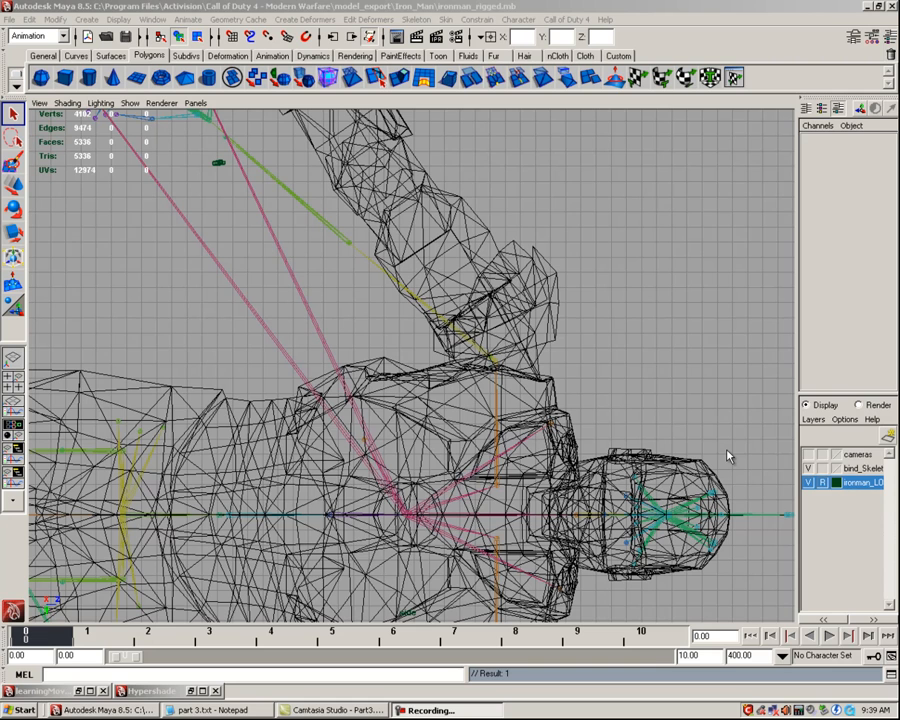
alt+middle_drag(608, 292, 582, 387)
click(14, 208)
click(375, 372)
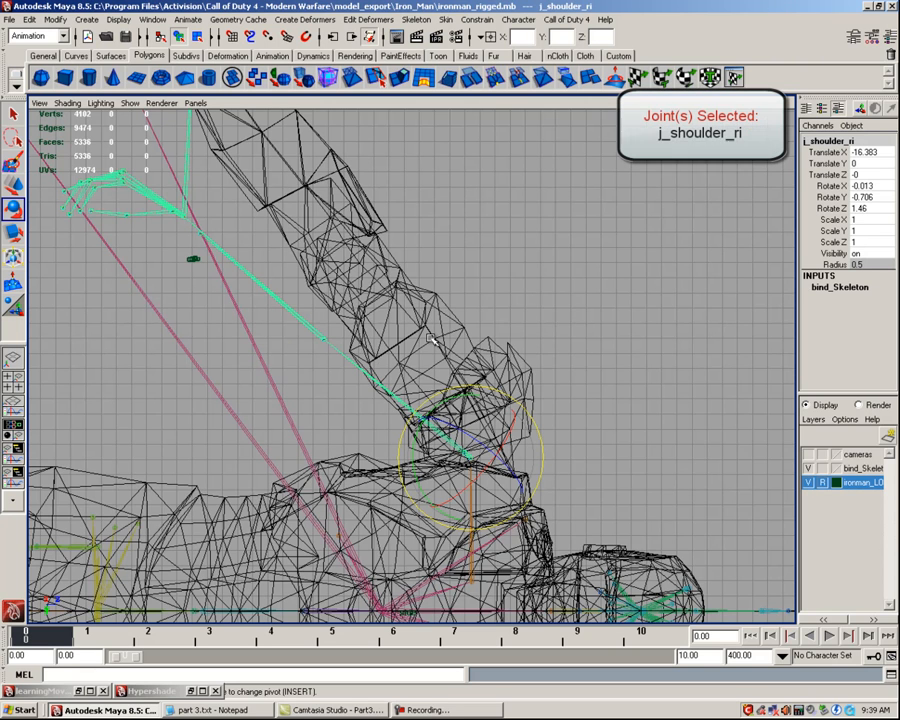
drag(472, 386, 524, 386)
key(space)
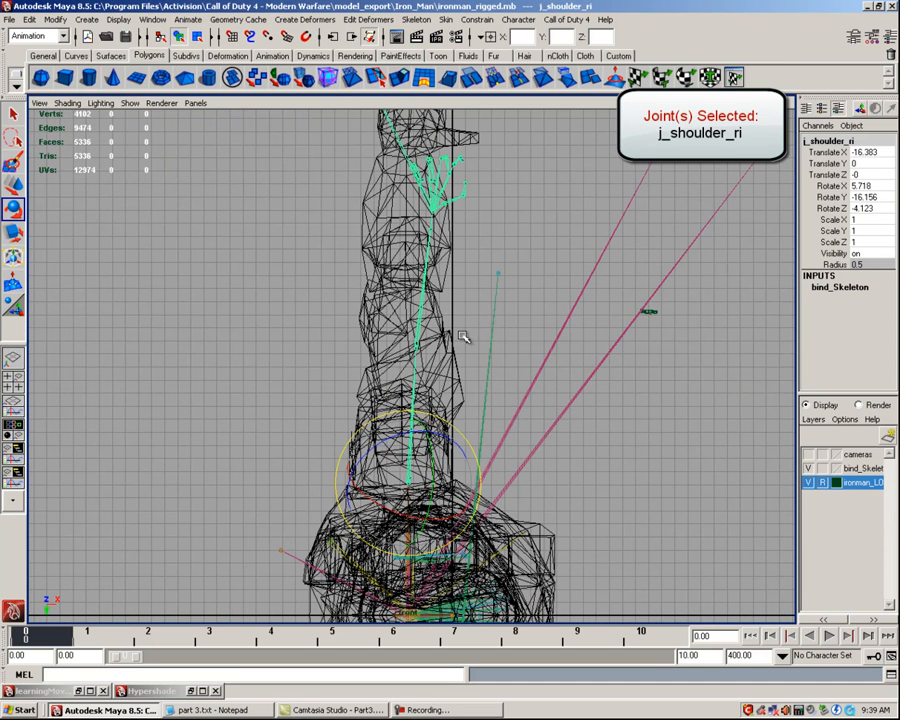
drag(437, 415, 435, 415)
key(space)
drag(478, 375, 500, 374)
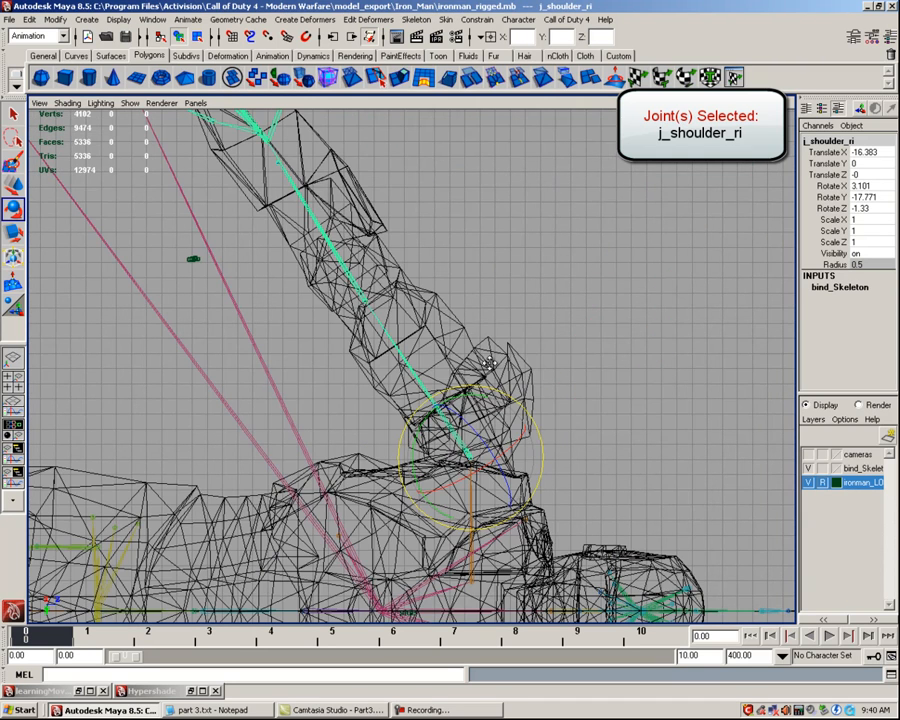
Set the bind_Skeleton layer to reference, make the ironman mesh layer selectable, and examine the shaded elbow geometry by selecting one of its edges.
alt+middle_drag(499, 333, 513, 370)
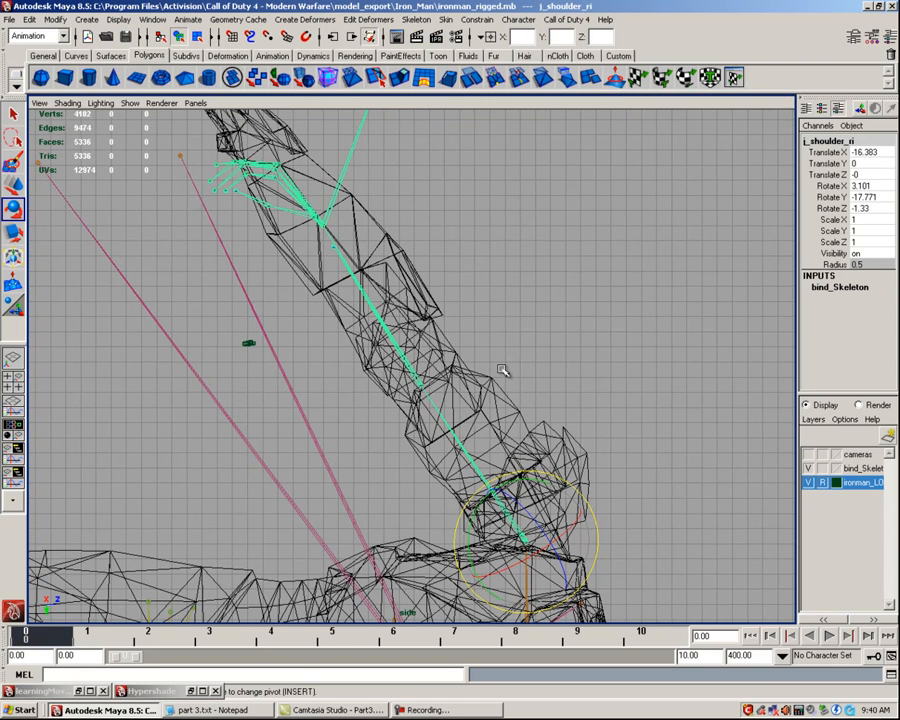
key(space)
drag(501, 369, 496, 349)
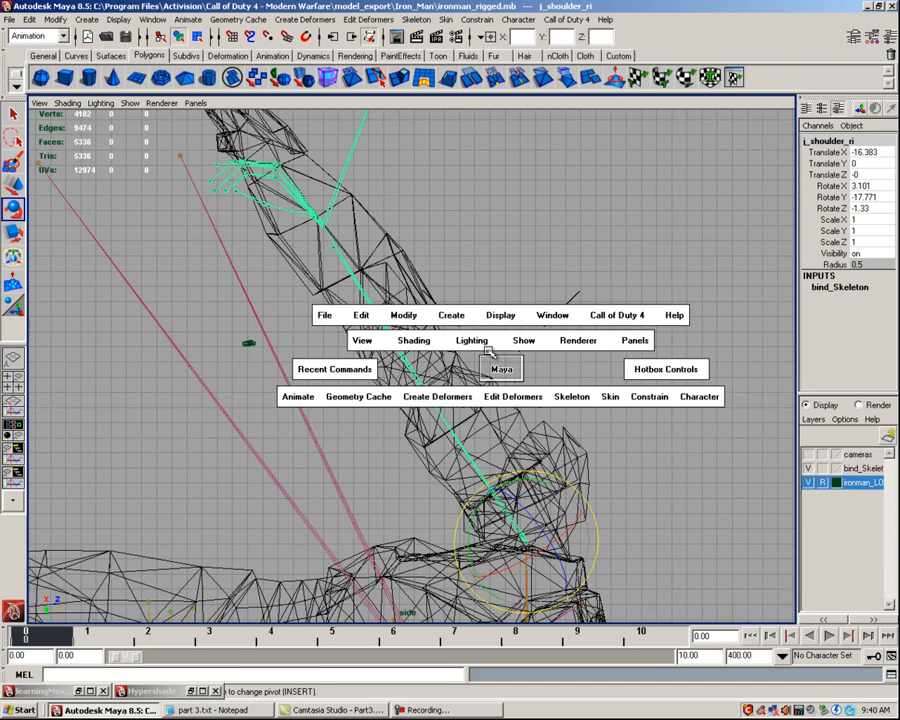
click(822, 484)
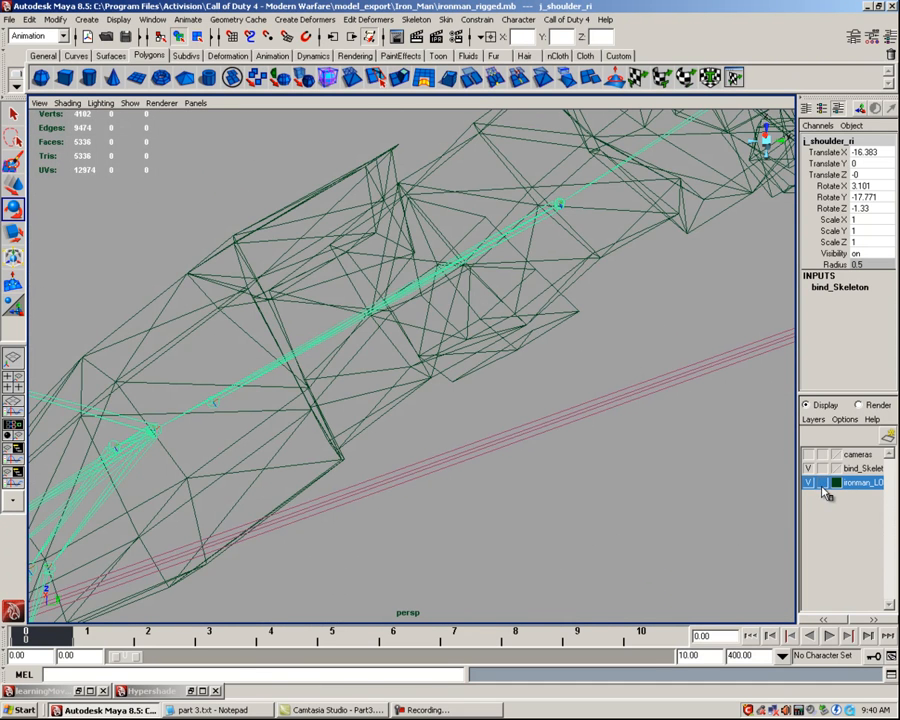
click(822, 469)
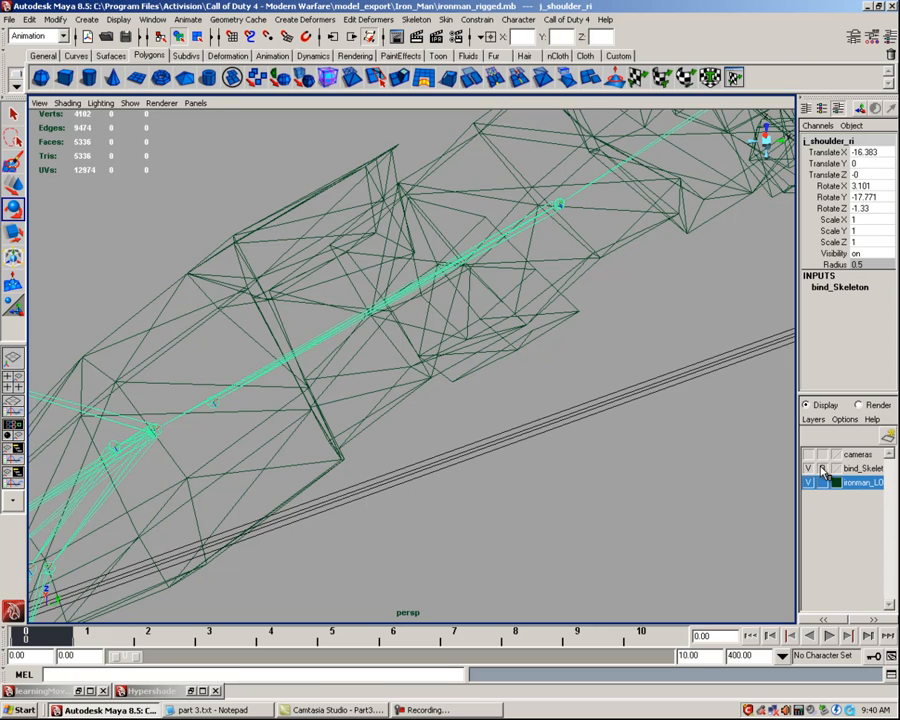
key(5)
click(455, 362)
right_drag(455, 362, 458, 327)
click(420, 356)
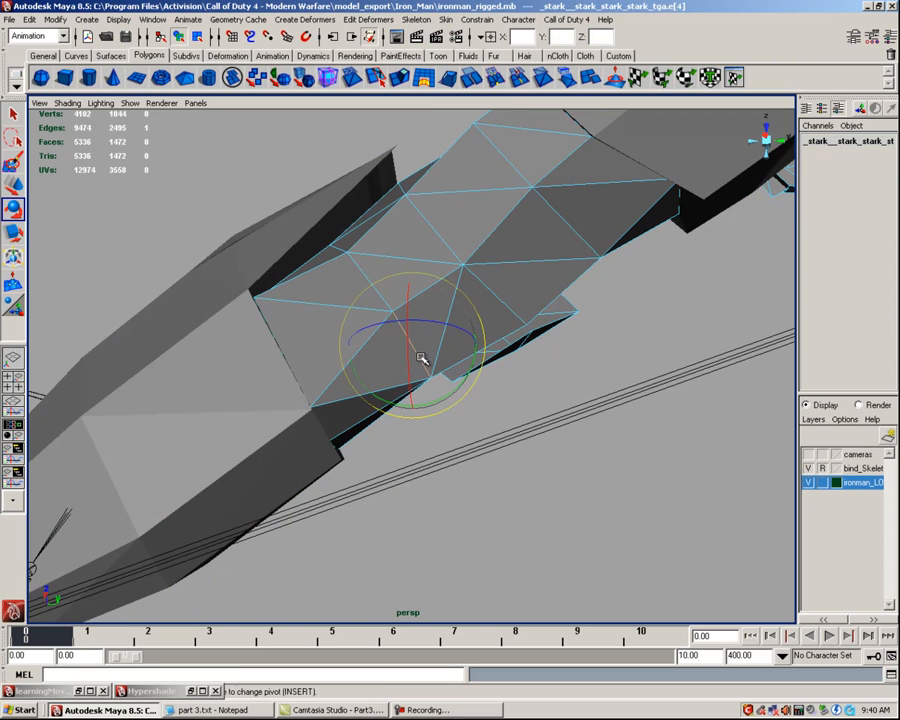
key(space)
drag(475, 388, 520, 391)
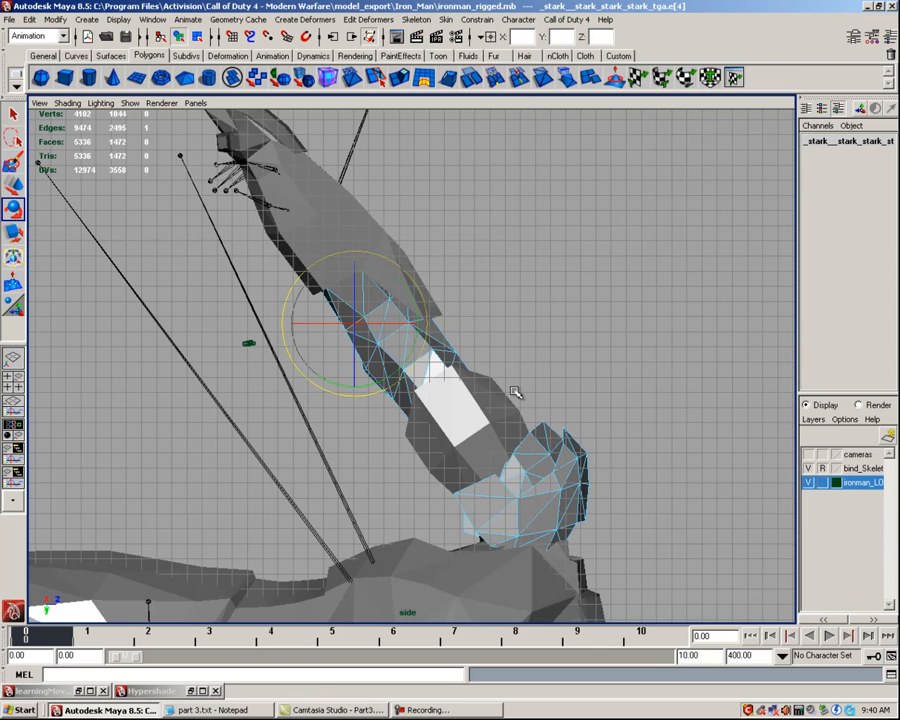
Return to wireframe display, make the bind_Skeleton layer selectable, and set the ironman mesh layer back to reference.
key(4)
mouse_move(502, 354)
alt+middle_down()
mouse_move(556, 412)
mouse_move(542, 386)
alt+middle_up()
scroll(548, 407, up, 2)
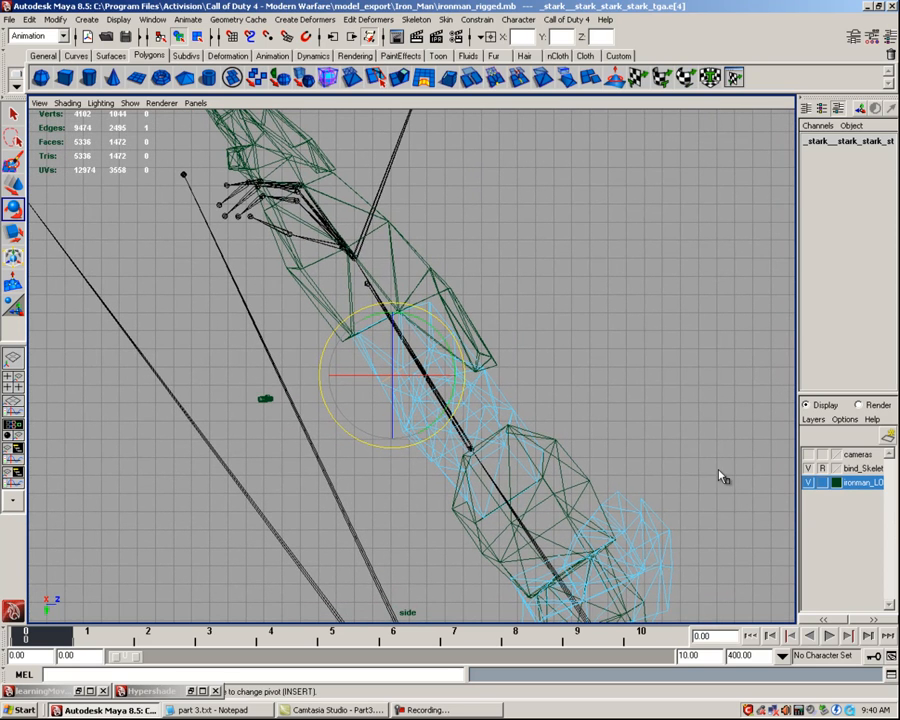
click(822, 468)
click(822, 483)
click(822, 483)
click(734, 420)
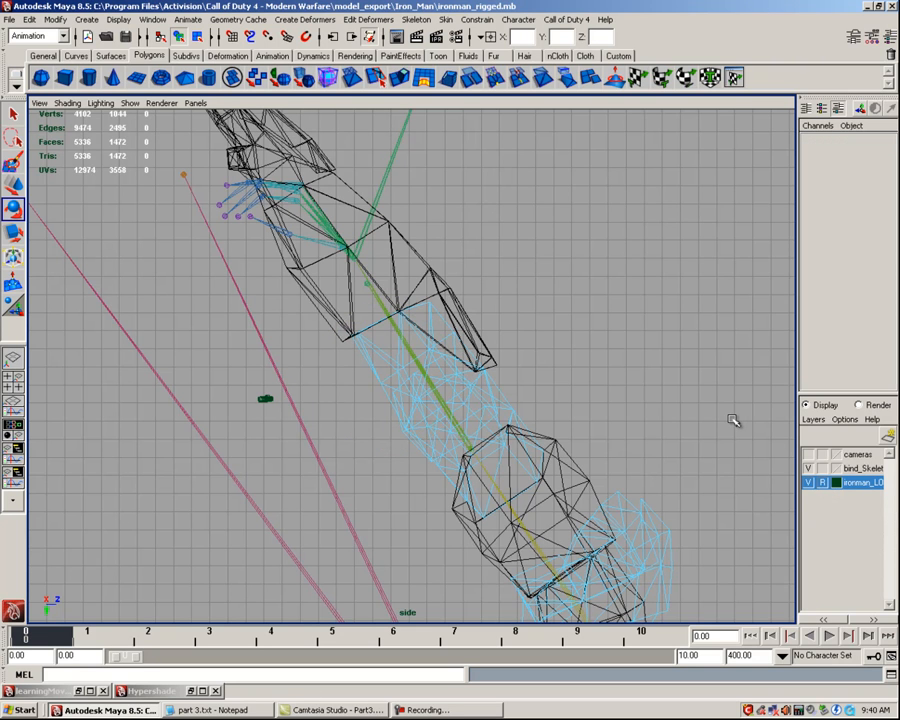
Select j_elbow_ri together with its elbow bulge joint and move them down the arm to about -35.75, -8.71, -1.26 in X, Y, Z.
drag(391, 342, 451, 359)
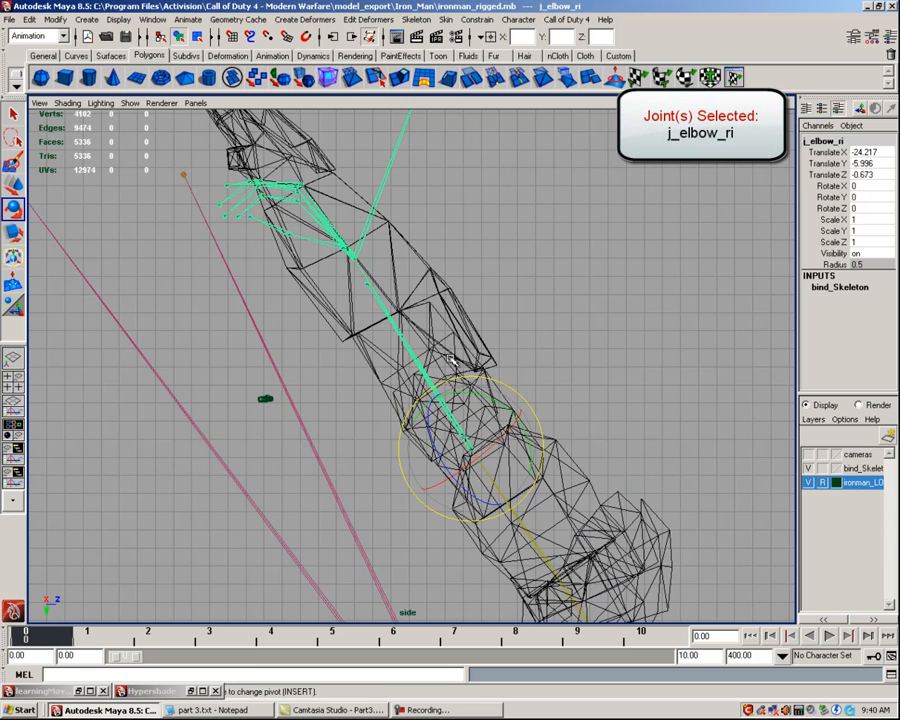
click(594, 406)
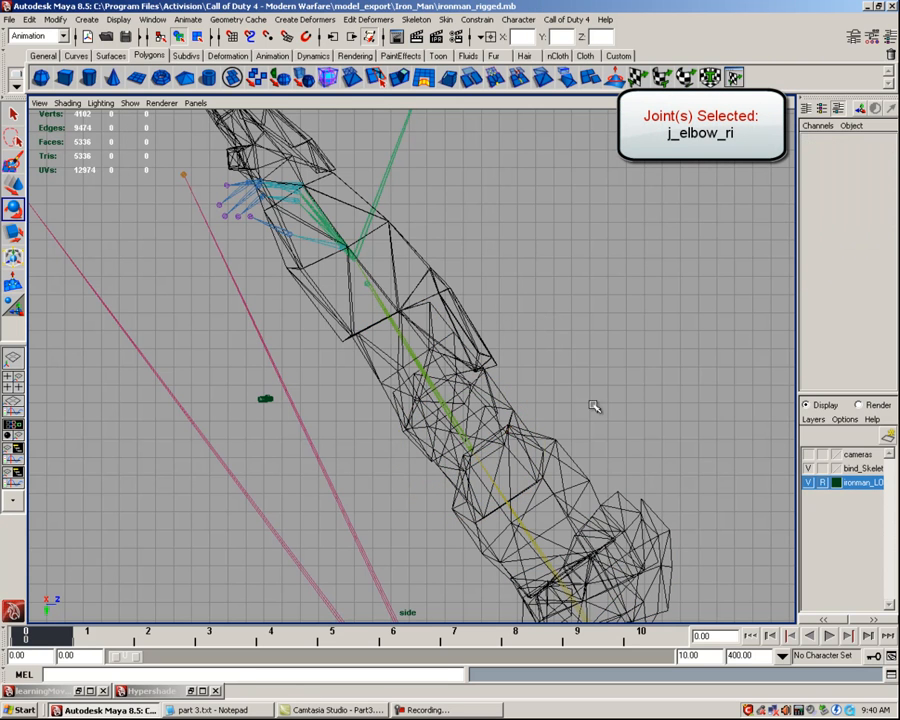
click(470, 453)
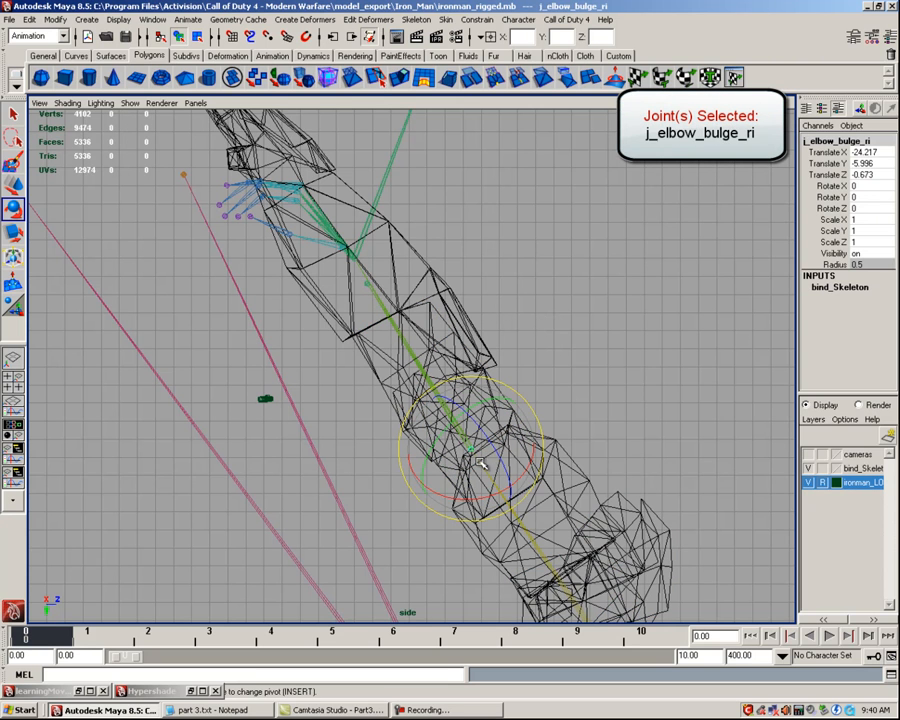
click(621, 407)
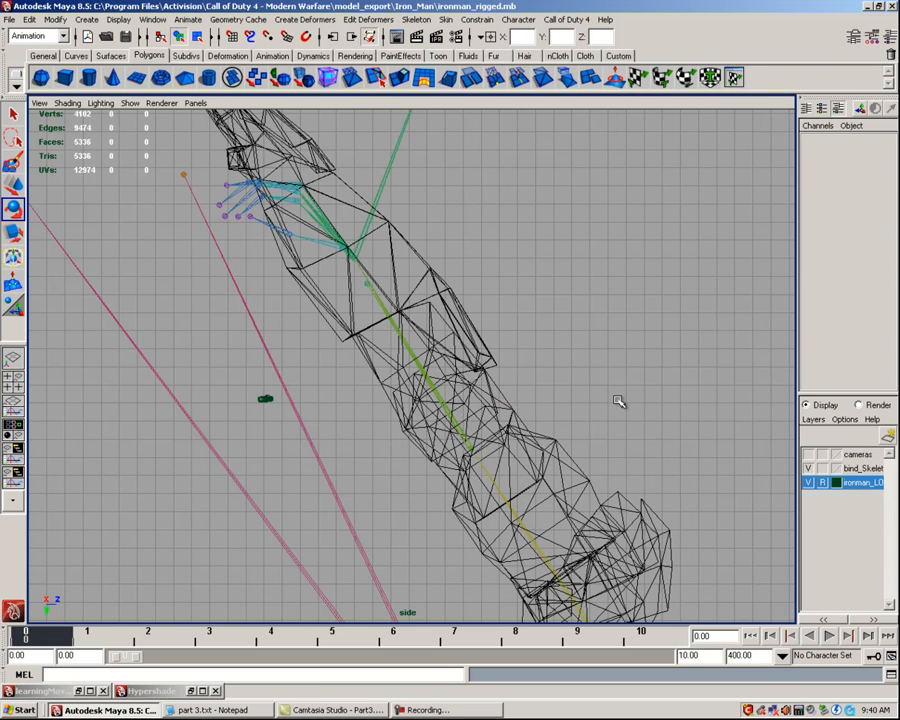
click(453, 437)
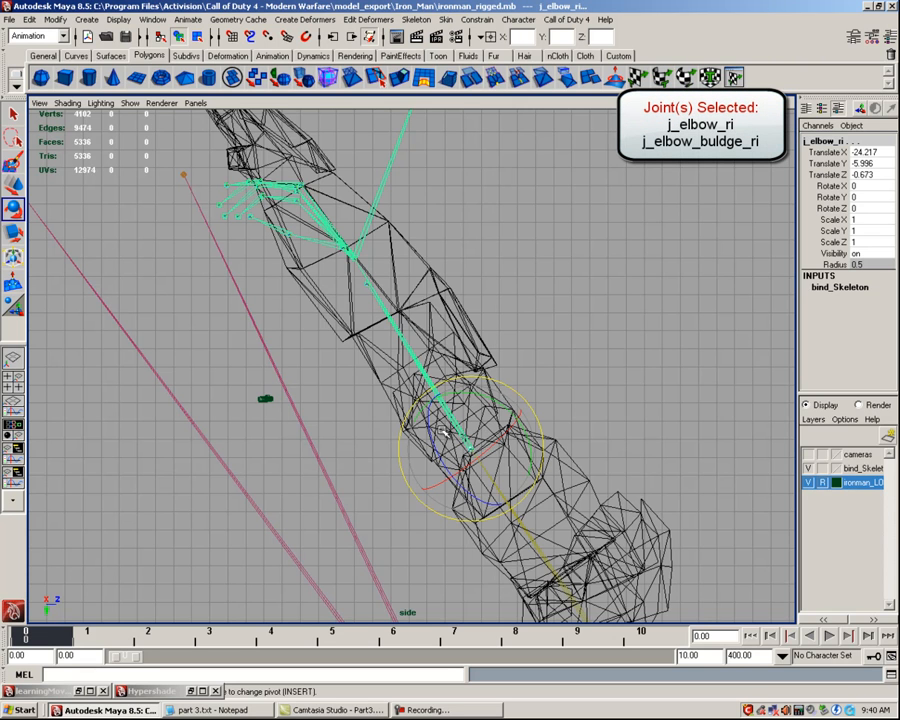
click(13, 188)
drag(469, 447, 413, 357)
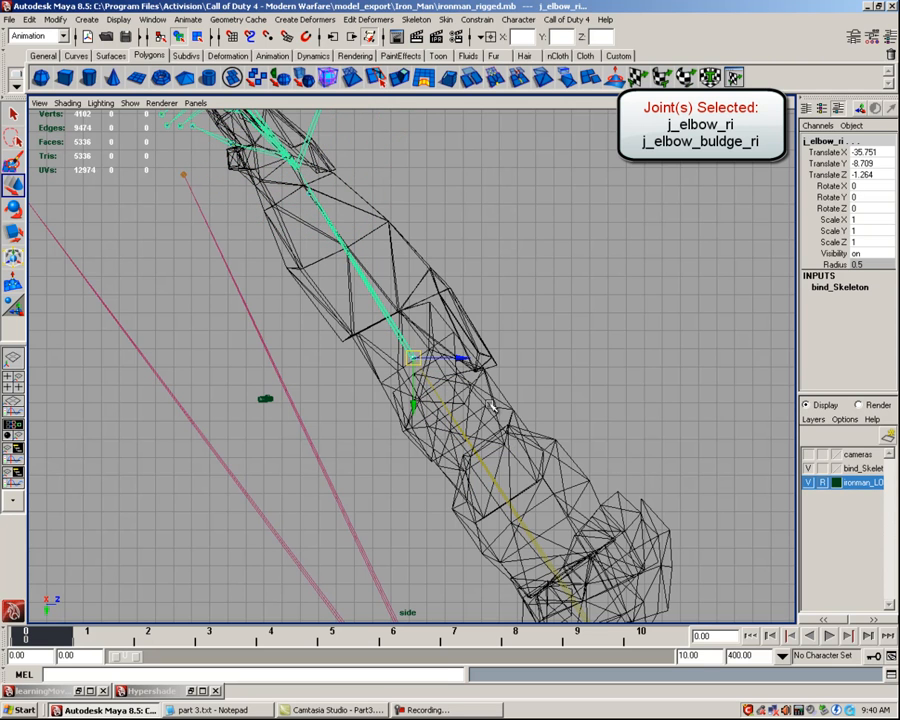
key(space)
click(515, 400)
drag(514, 409, 519, 389)
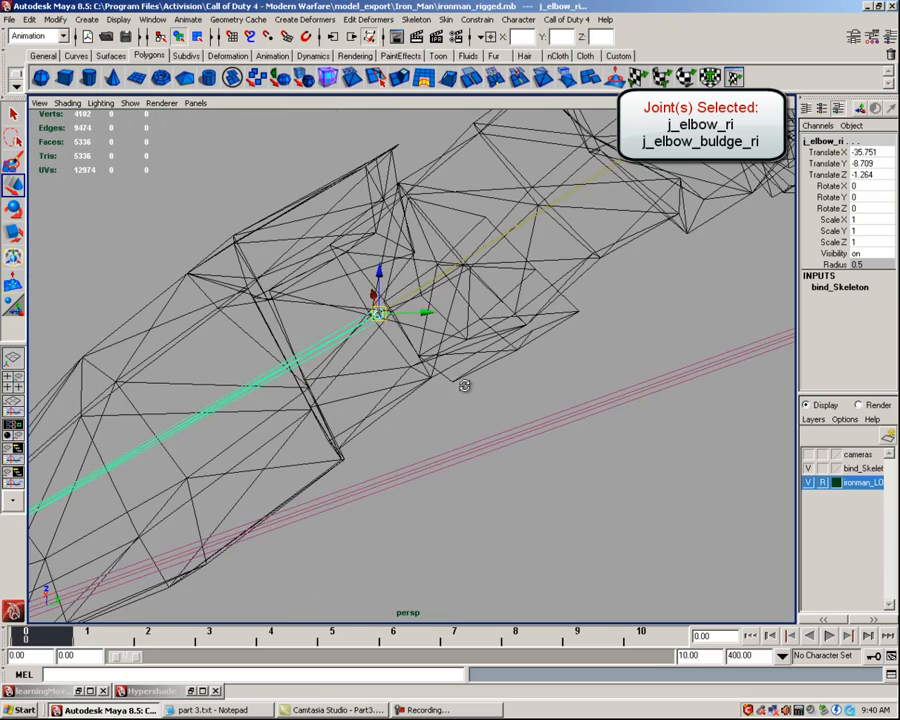
alt+drag(438, 376, 467, 381)
Rotate the selected right elbow joints to about -3.2, 5.12, 0.02 in X, Y, Z so the bones run through the forearm's centre.
key(space)
alt+middle_drag(466, 258, 533, 325)
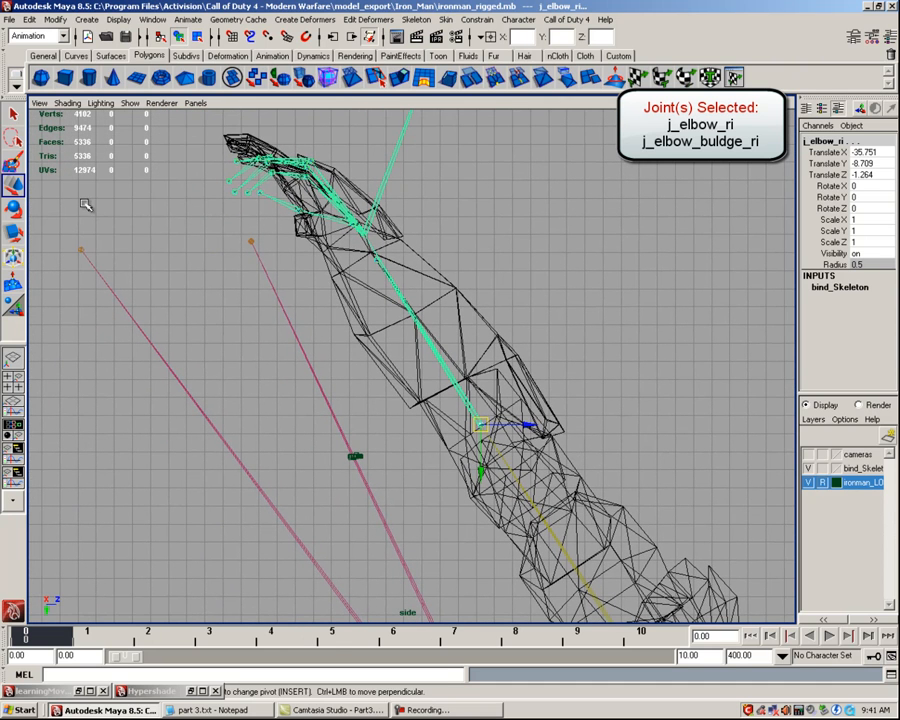
click(12, 208)
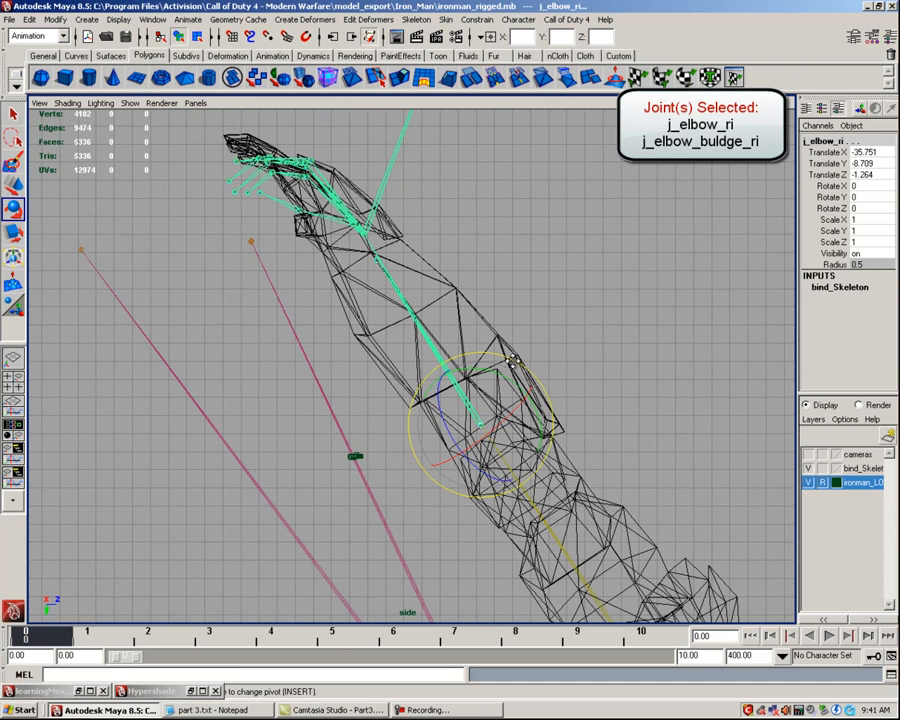
alt+middle_drag(507, 333, 511, 382)
key(6)
alt+middle_drag(458, 331, 493, 375)
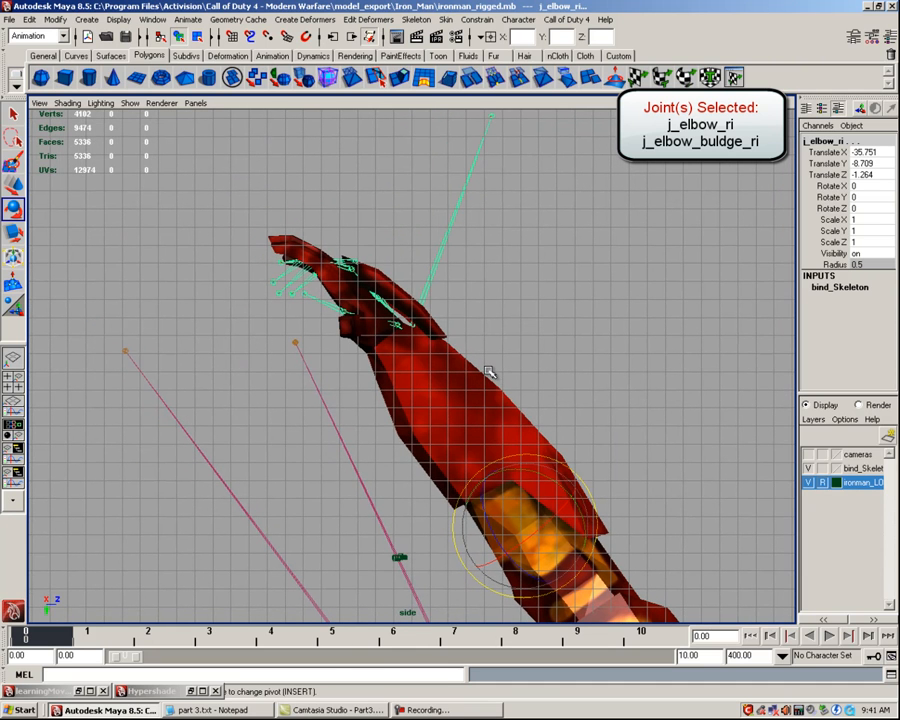
key(4)
drag(549, 458, 542, 457)
key(space)
drag(518, 363, 519, 384)
alt+middle_drag(474, 252, 496, 324)
alt+right_drag(482, 256, 508, 277)
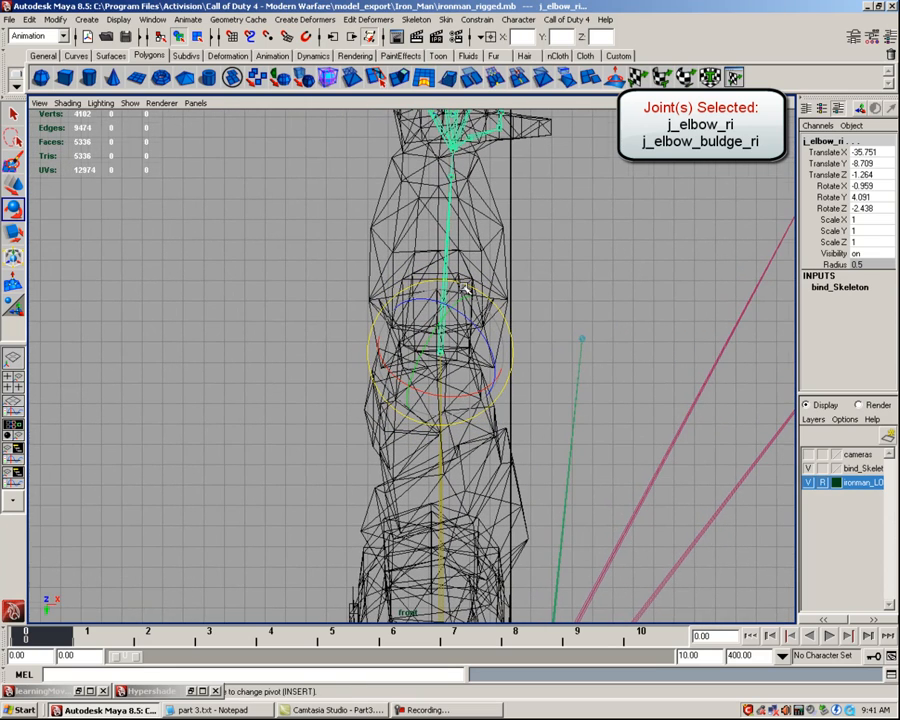
drag(466, 284, 460, 283)
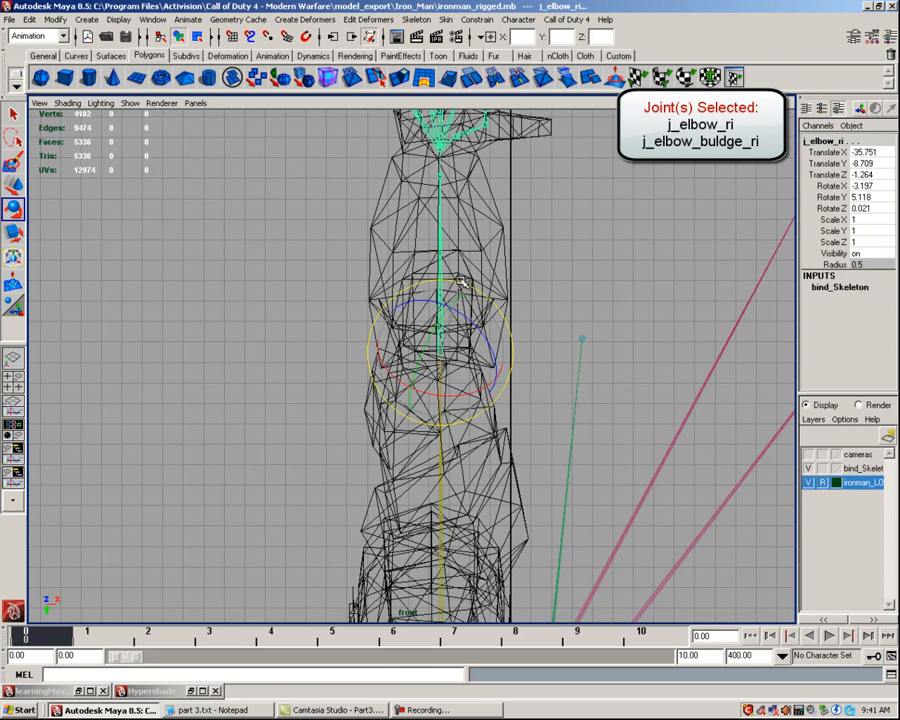
Select the j_wrist_ri joint and move it slightly to about -24.48, -4.4, -1.14 in X, Y, Z at the mesh's wrist.
alt+middle_drag(514, 259, 525, 371)
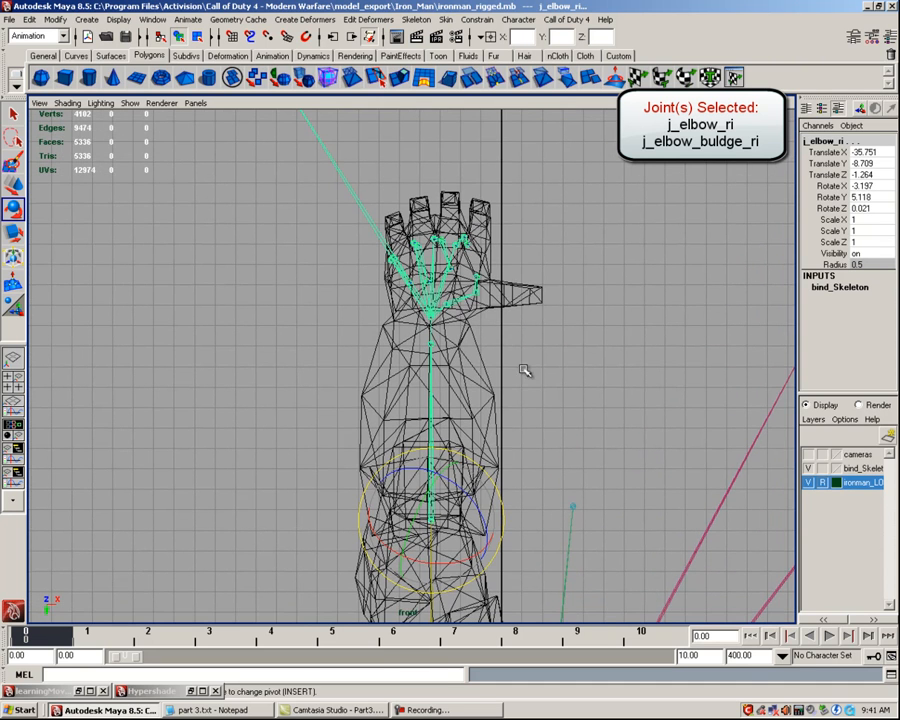
click(384, 259)
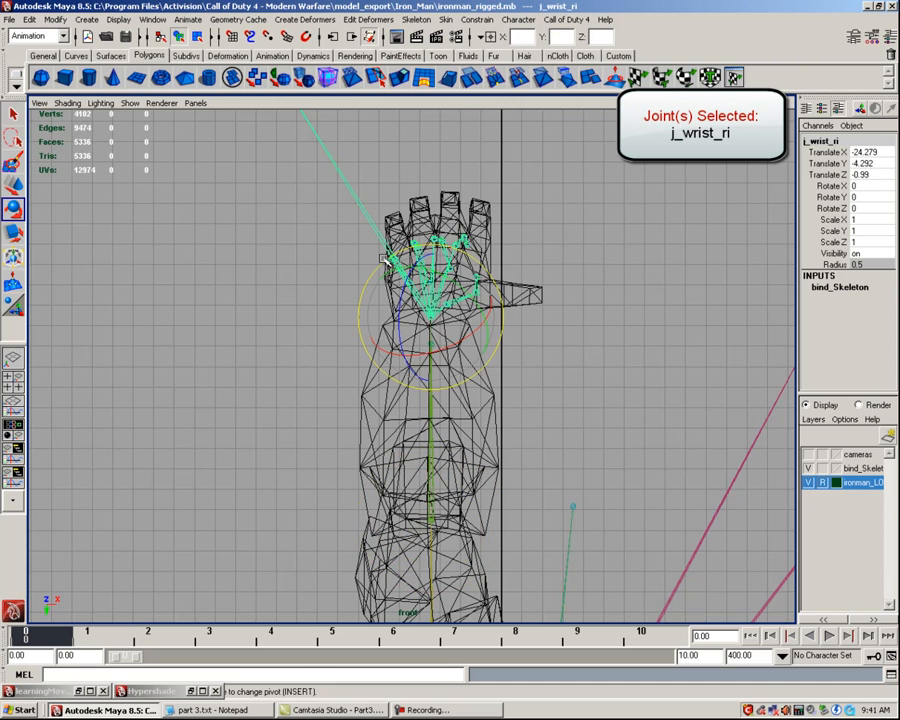
alt+middle_drag(335, 265, 331, 297)
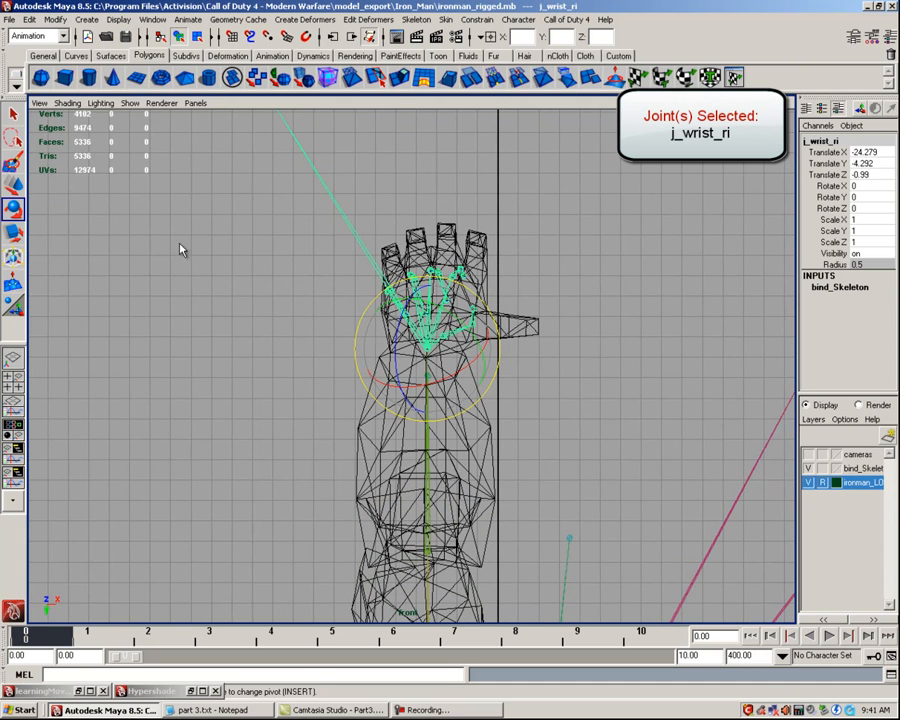
click(14, 184)
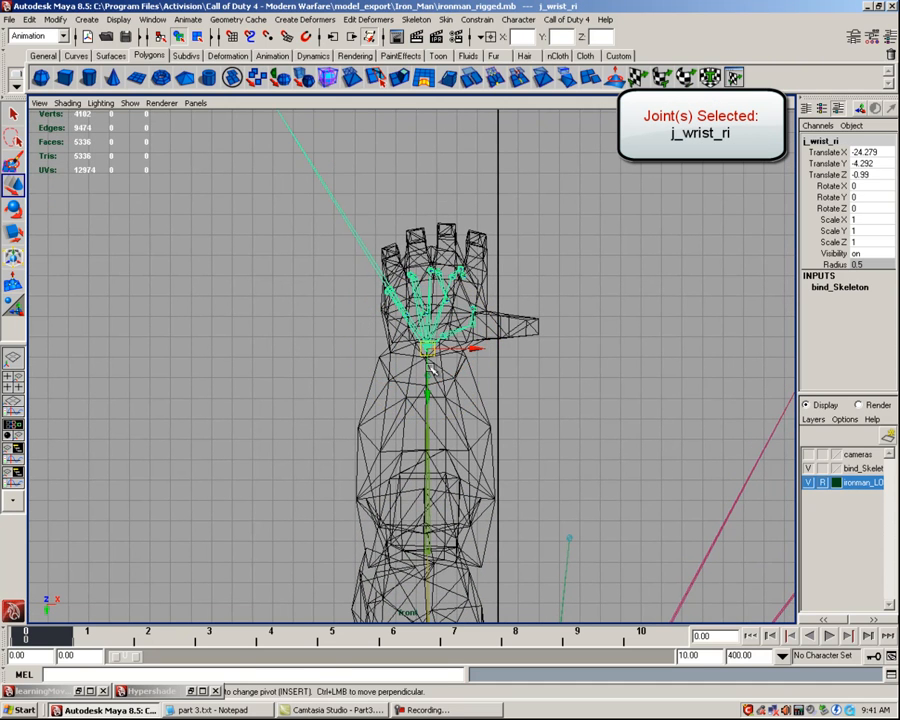
click(431, 370)
drag(429, 368, 501, 372)
Select the j_wristtwist_ri joint and move it back along the forearm to about -18.89, -3.36, -0.86 in X, Y, Z.
key(space)
alt+drag(530, 329, 534, 340)
alt+middle_drag(534, 340, 556, 368)
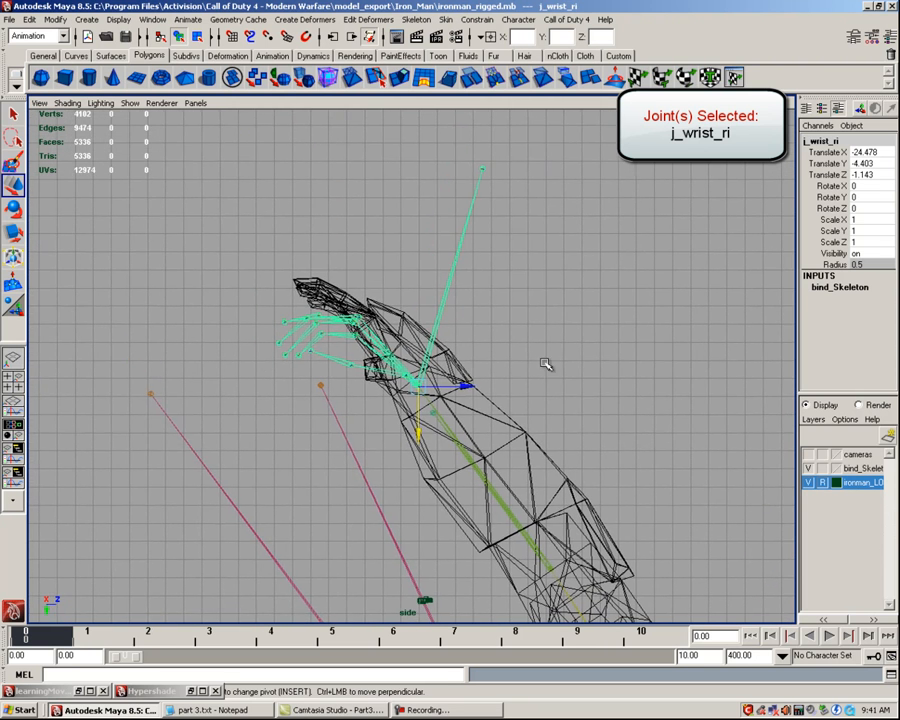
scroll(522, 370, up, 4)
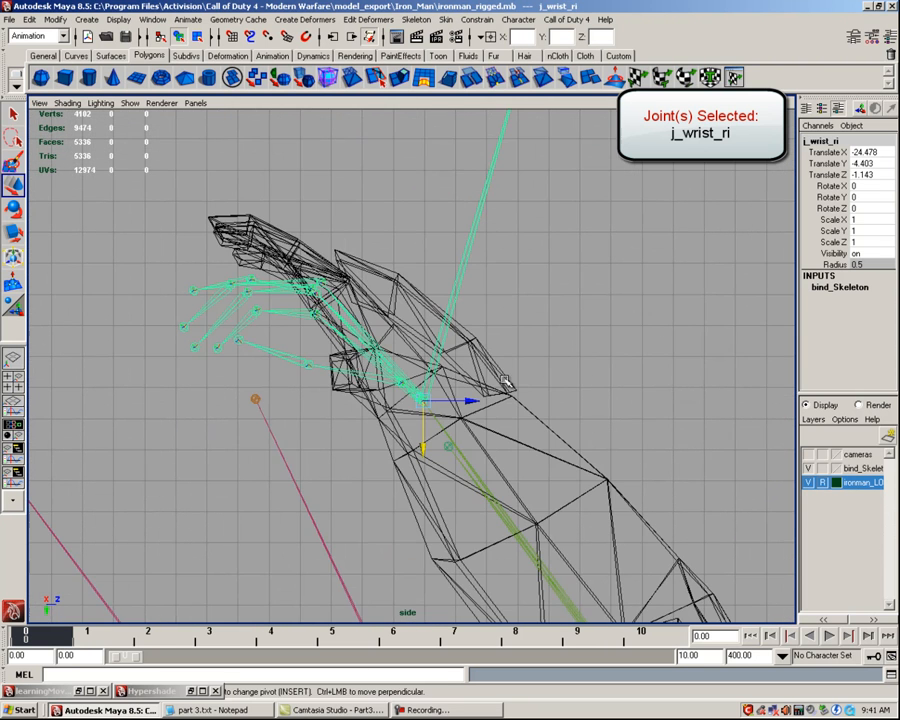
click(447, 448)
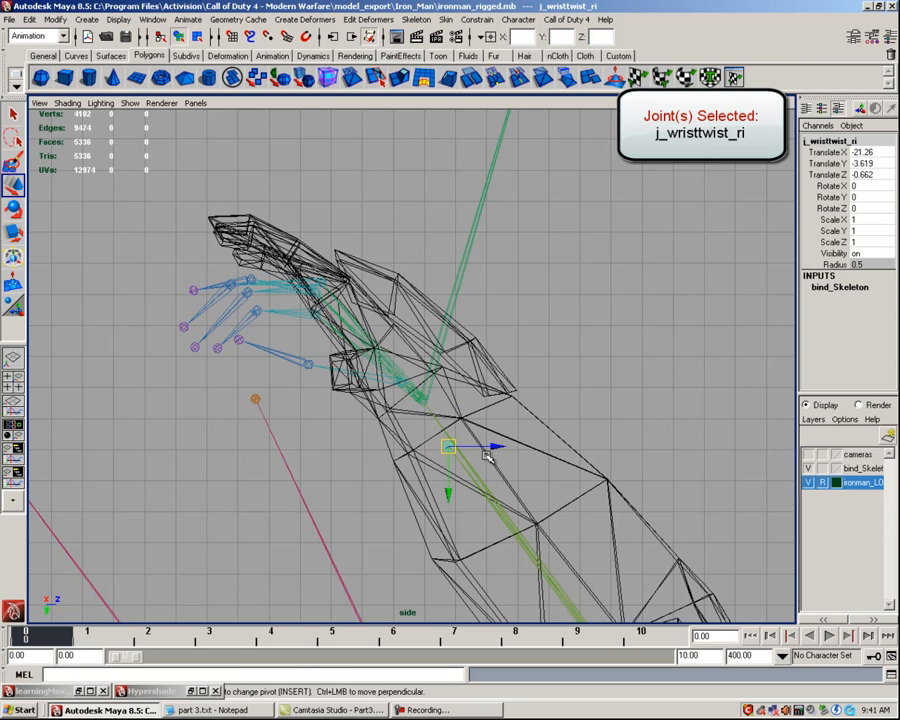
alt+middle_drag(493, 456, 492, 375)
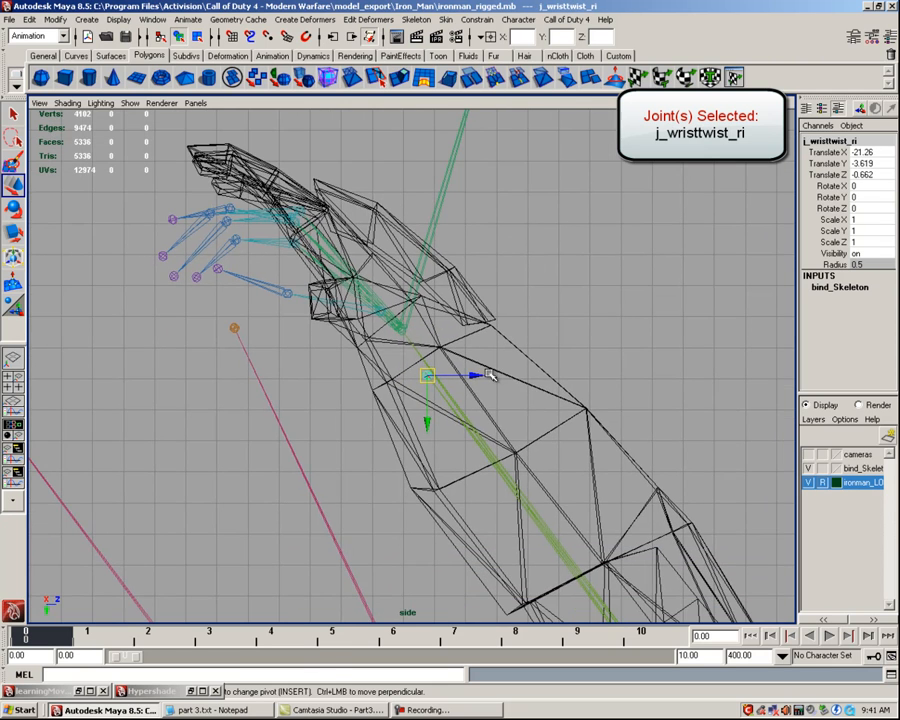
drag(428, 375, 452, 403)
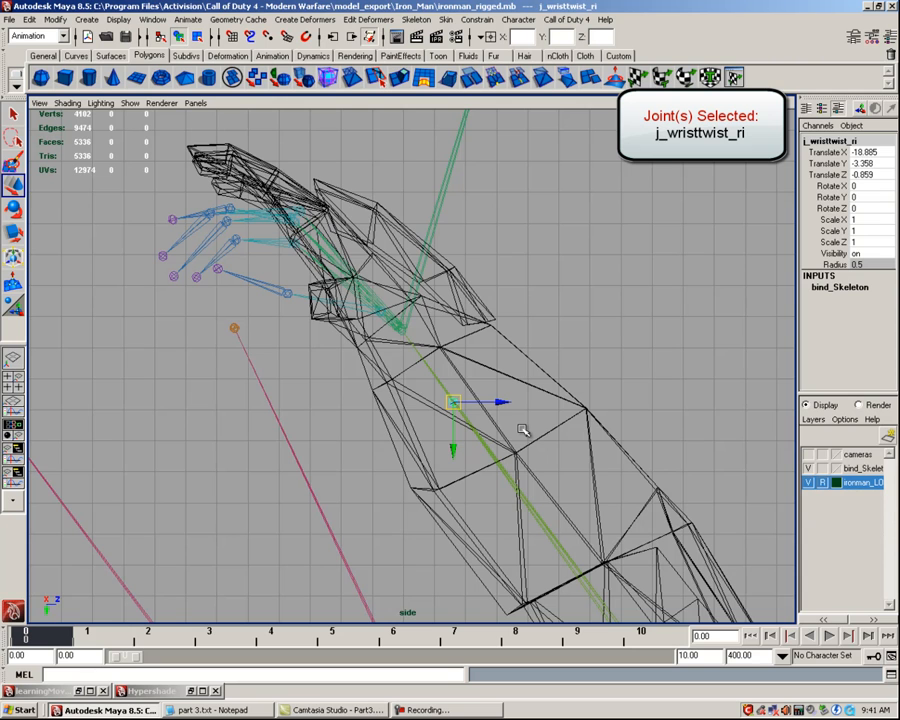
key(space)
drag(523, 428, 548, 424)
key(space)
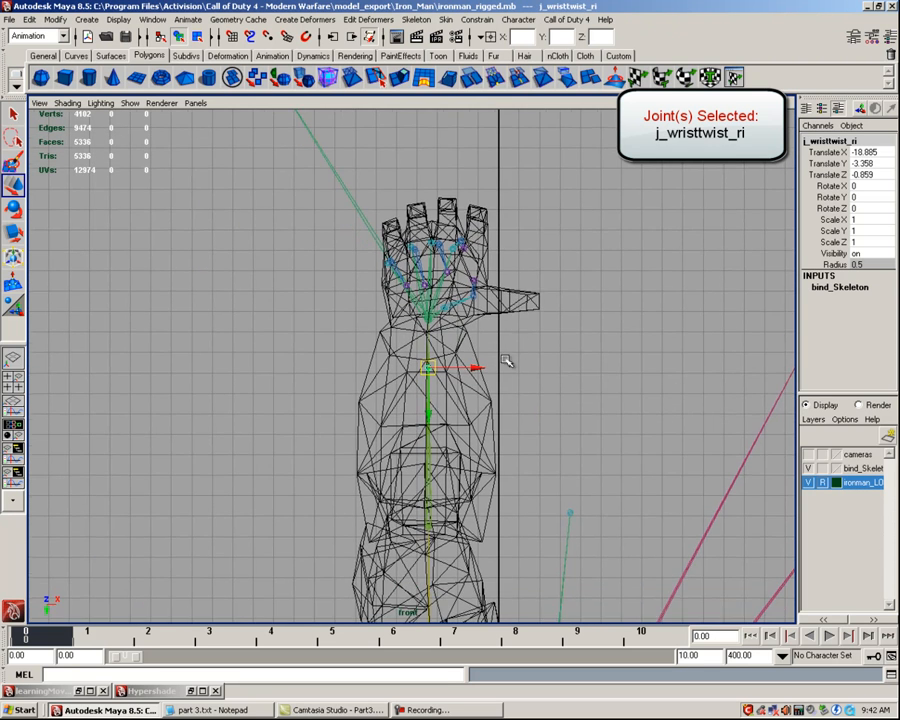
alt+right_drag(506, 357, 504, 371)
alt+middle_drag(526, 364, 515, 430)
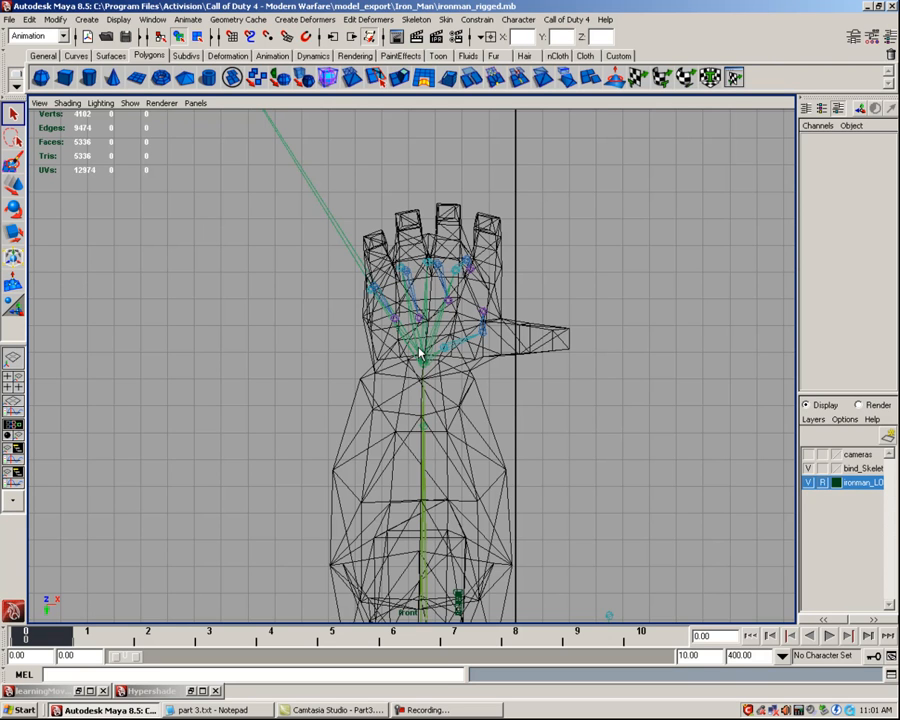
Show the four-view layout, select the j_thumb_ri_1 joint and move it toward the thumb's base to about -1.87, 1.13, 3.56 in X, Y, Z.
key(space)
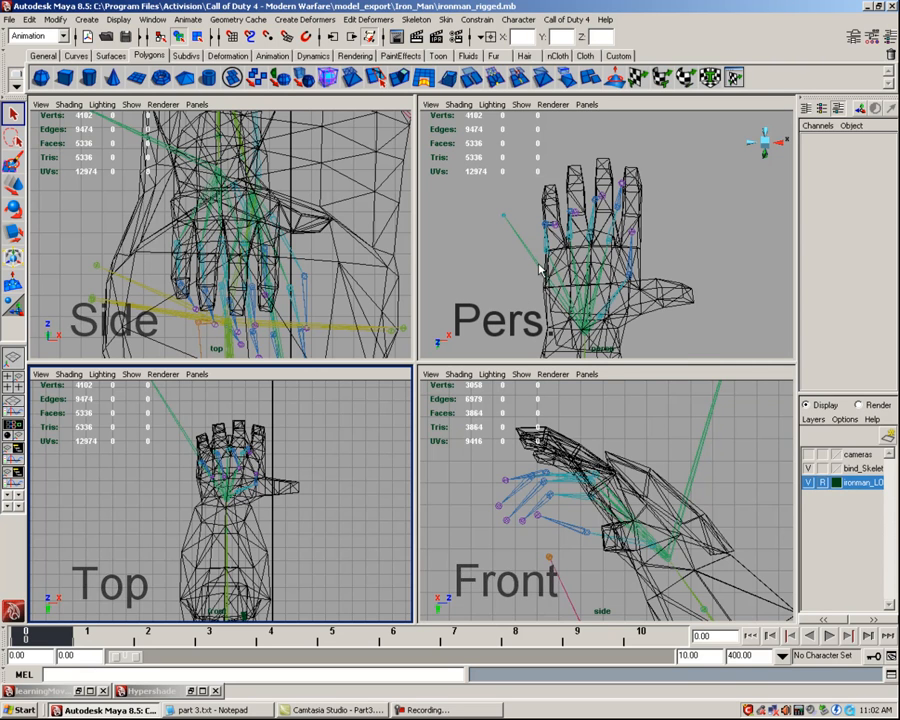
mouse_move(655, 270)
alt+mouse_down()
mouse_move(652, 247)
mouse_move(652, 266)
alt+mouse_up()
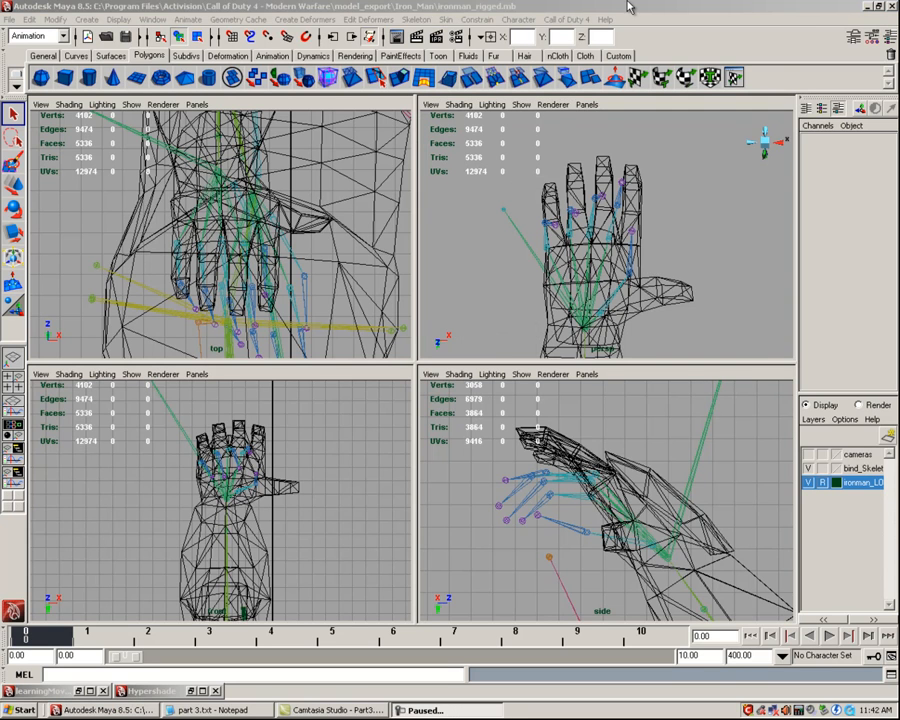
click(676, 17)
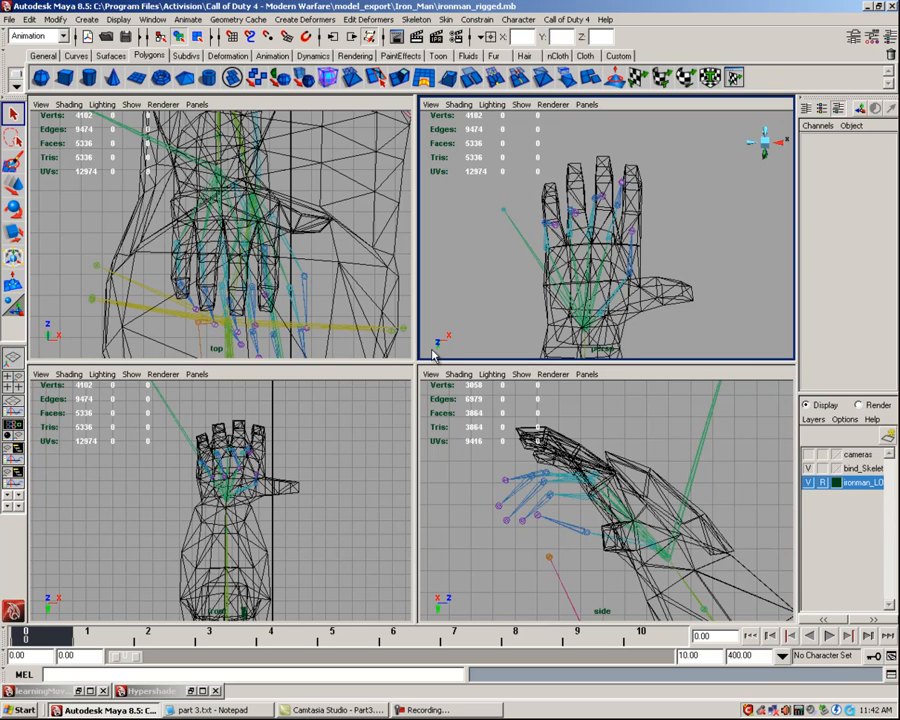
click(601, 318)
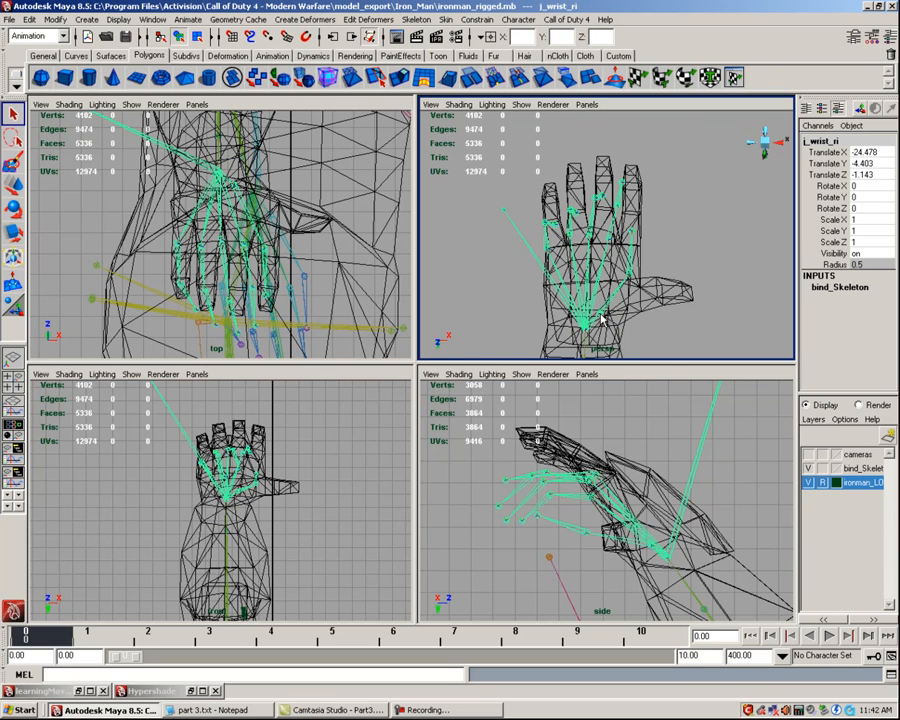
scroll(601, 318, up, 5)
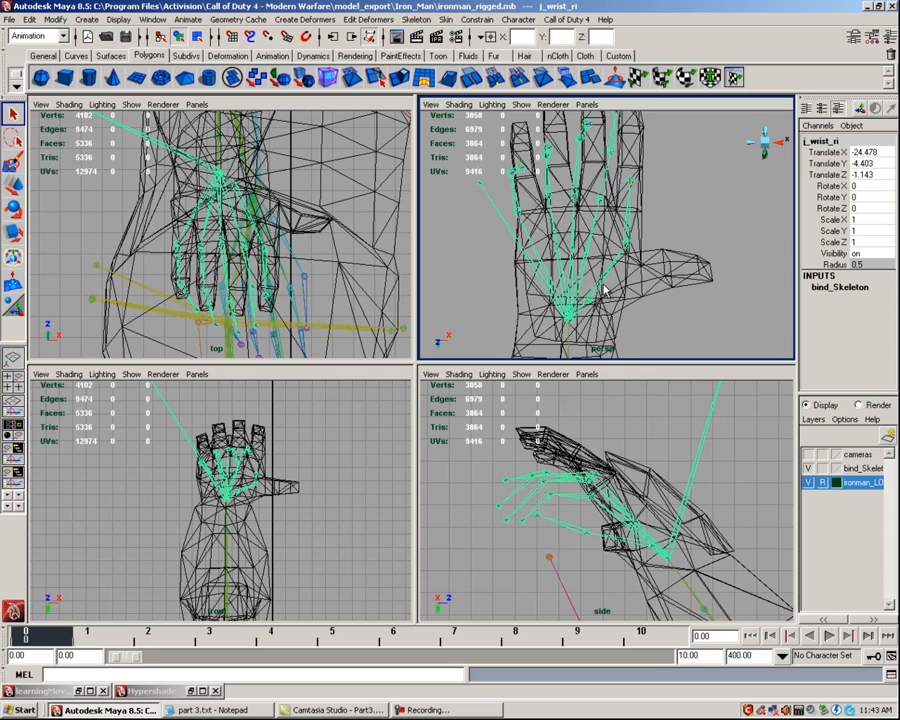
click(590, 300)
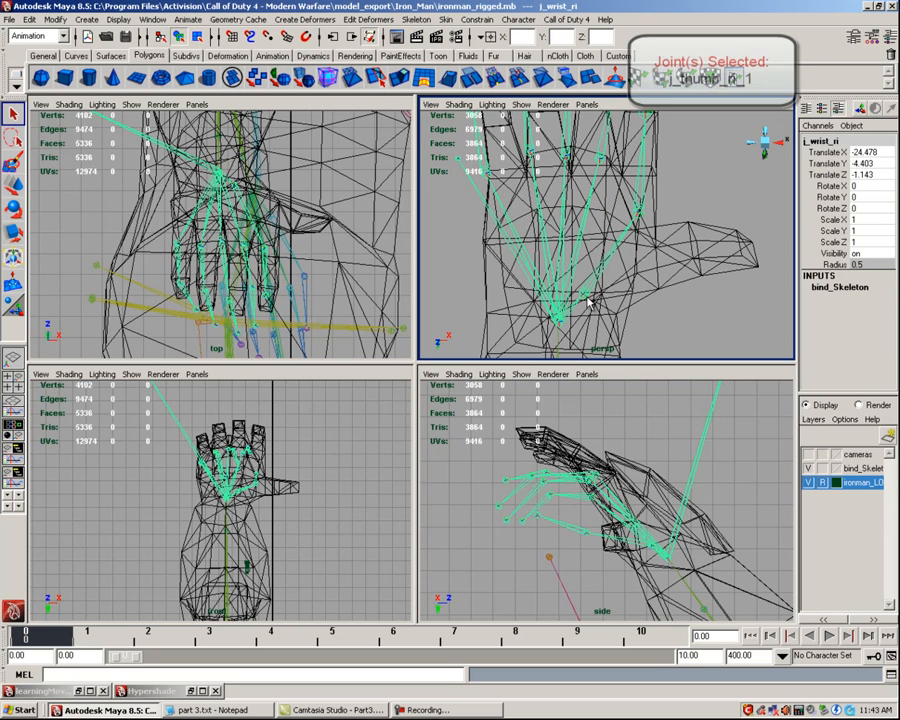
click(13, 185)
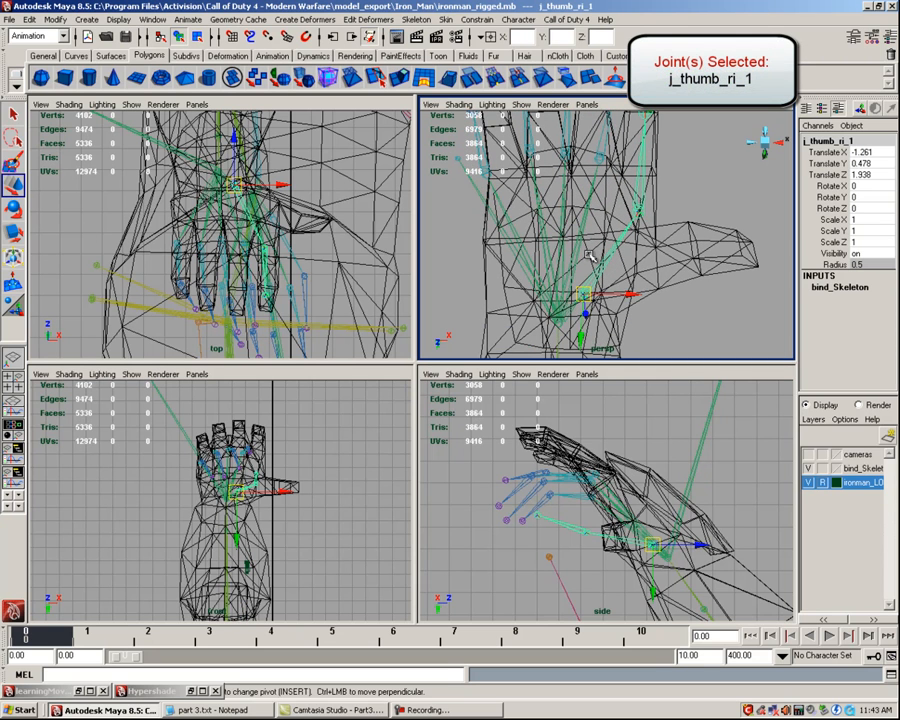
drag(590, 295, 613, 280)
drag(648, 538, 646, 537)
Fine-tune the position of j_thumb_ri_1 inside the thumb's base to about -2.15, 0.51, 3.89 in X, Y, Z.
scroll(270, 480, up, 5)
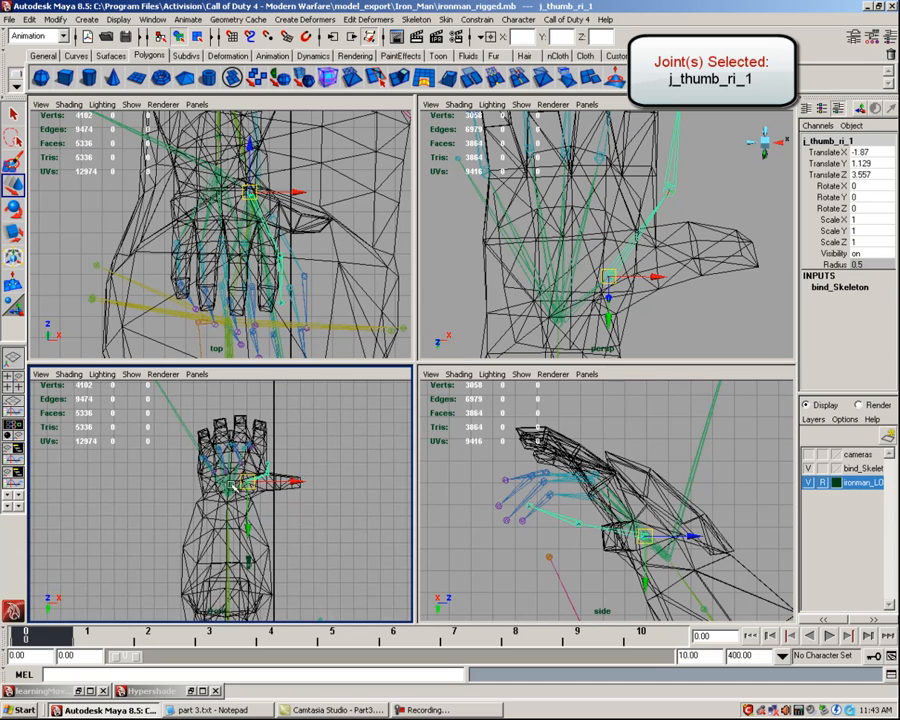
scroll(328, 478, up, 2)
alt+middle_drag(323, 488, 288, 557)
drag(259, 515, 257, 518)
drag(252, 191, 247, 201)
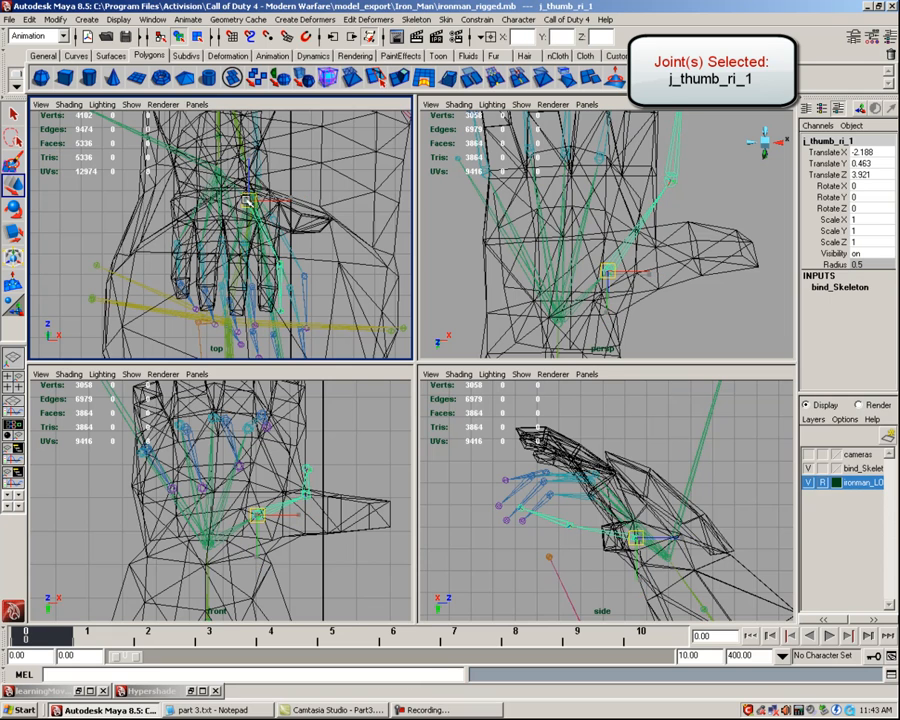
drag(636, 538, 637, 539)
Select the j_index_ri_1 joint and move it to the index finger's knuckle at about -7.36, 2.01, 6.56 in X, Y, Z.
alt+drag(579, 264, 600, 207)
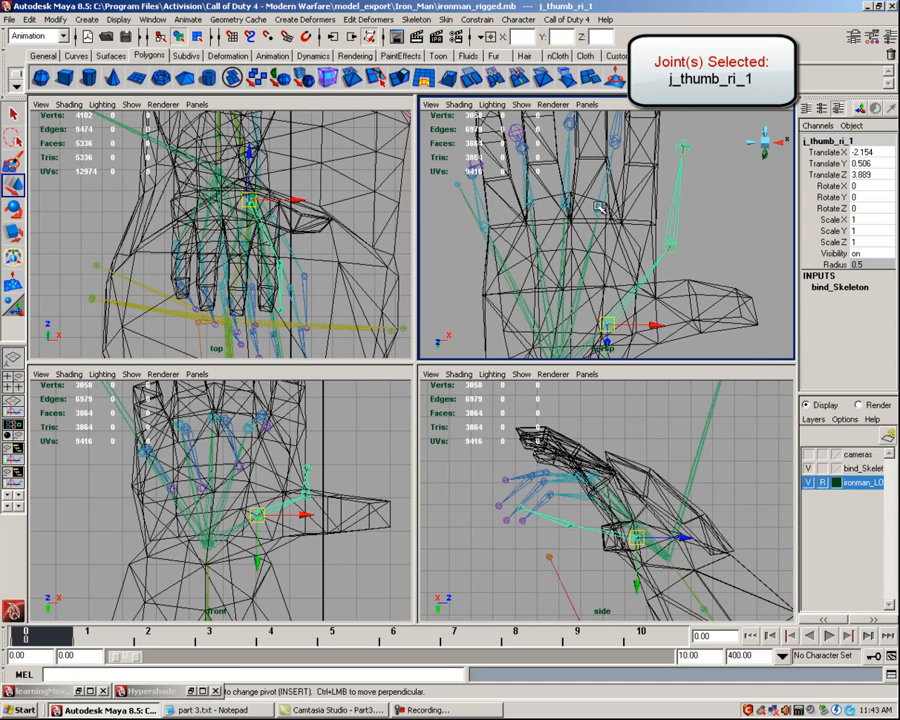
click(599, 207)
alt+drag(628, 247, 646, 265)
drag(606, 216, 638, 223)
alt+middle_drag(268, 240, 276, 251)
alt+right_drag(272, 250, 312, 263)
drag(301, 260, 299, 259)
drag(287, 437, 284, 437)
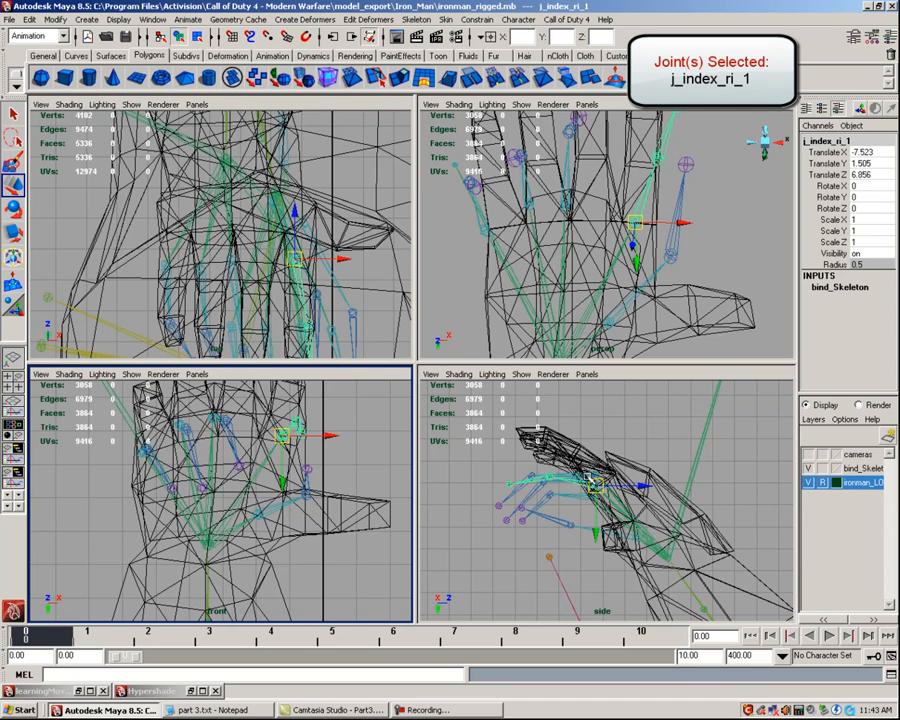
click(595, 486)
drag(600, 483, 602, 483)
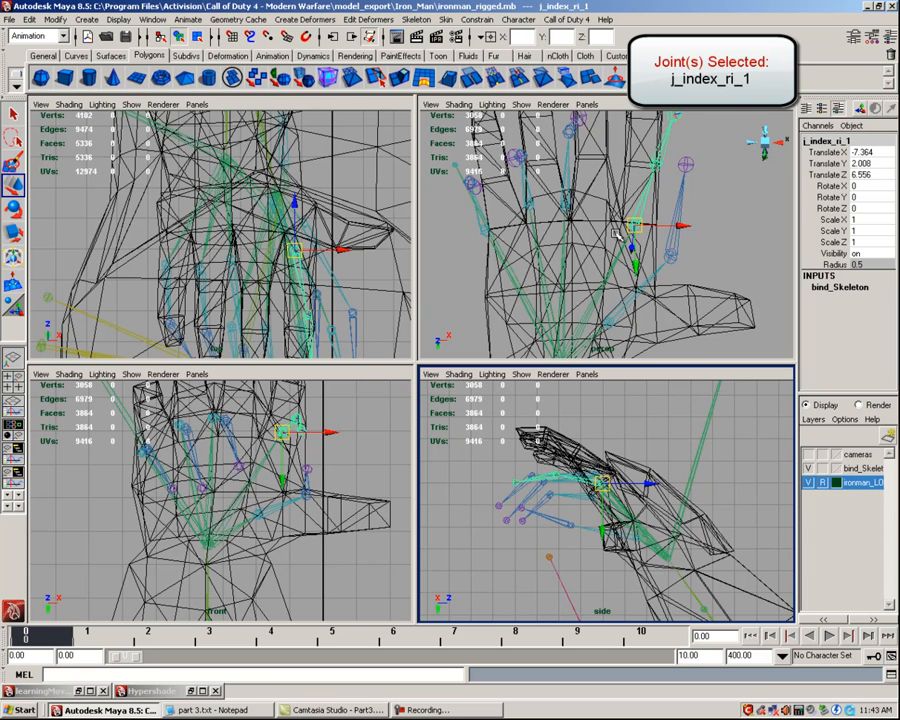
Select the j_mid_ri_1 joint and move it to the middle finger's knuckle at about -8.12, 1, 4.25 in X, Y, Z.
drag(636, 225, 636, 274)
drag(575, 215, 607, 253)
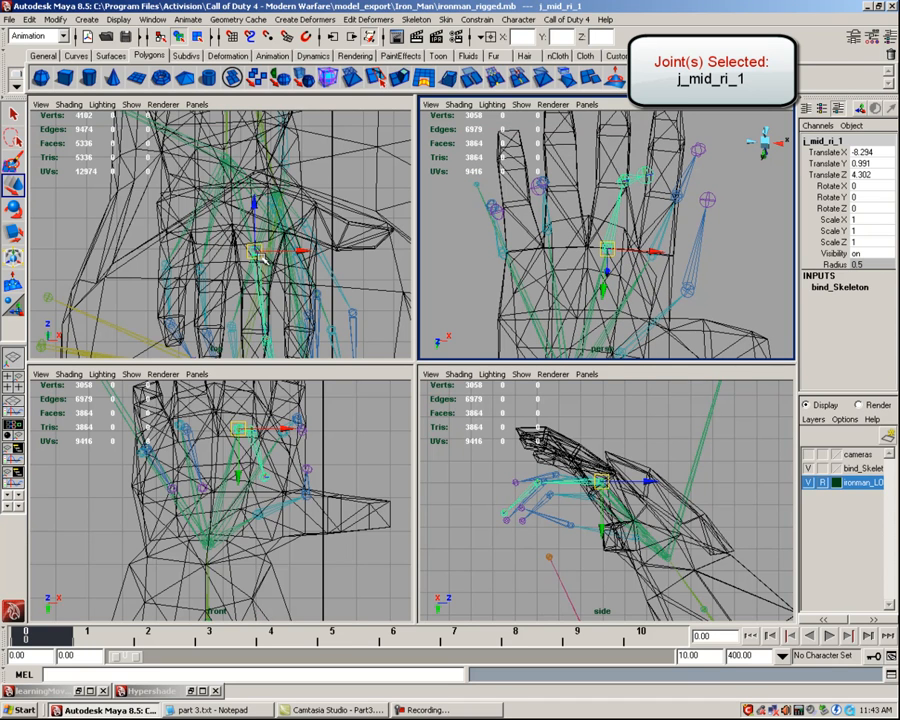
drag(259, 253, 257, 251)
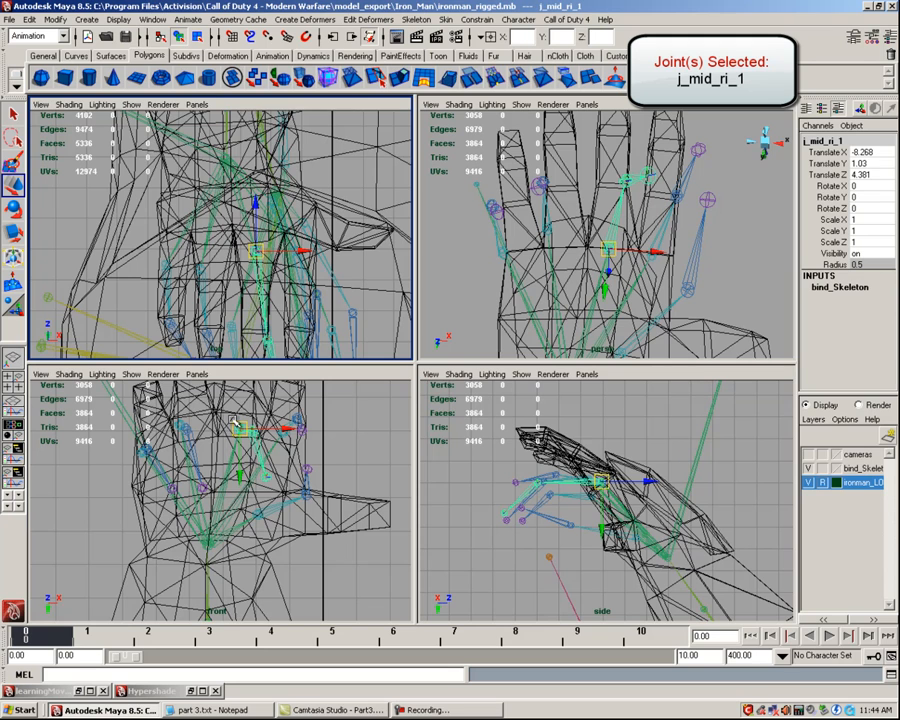
drag(245, 432, 241, 430)
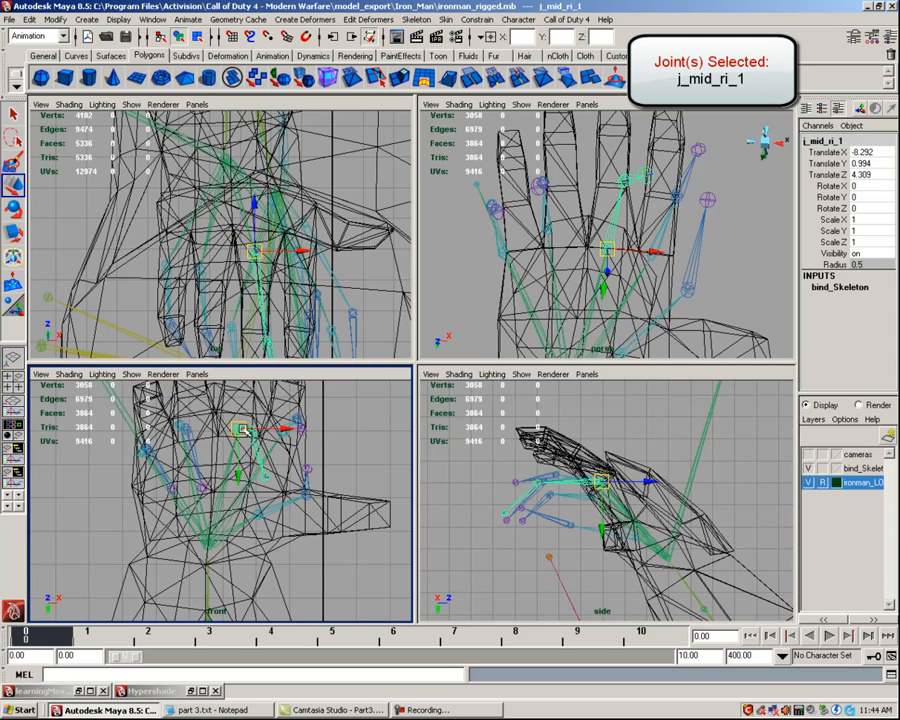
drag(600, 482, 597, 486)
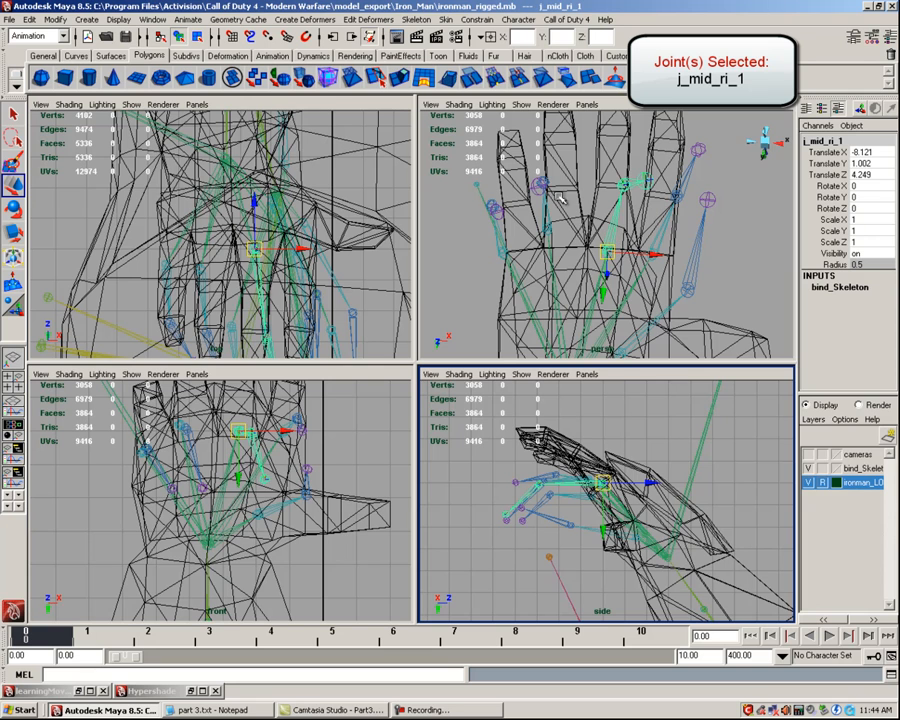
Select the j_ring_ri_1 joint and move it to the ring finger's knuckle at about -8.78, -0.29, 2.01 in X, Y, Z.
click(545, 230)
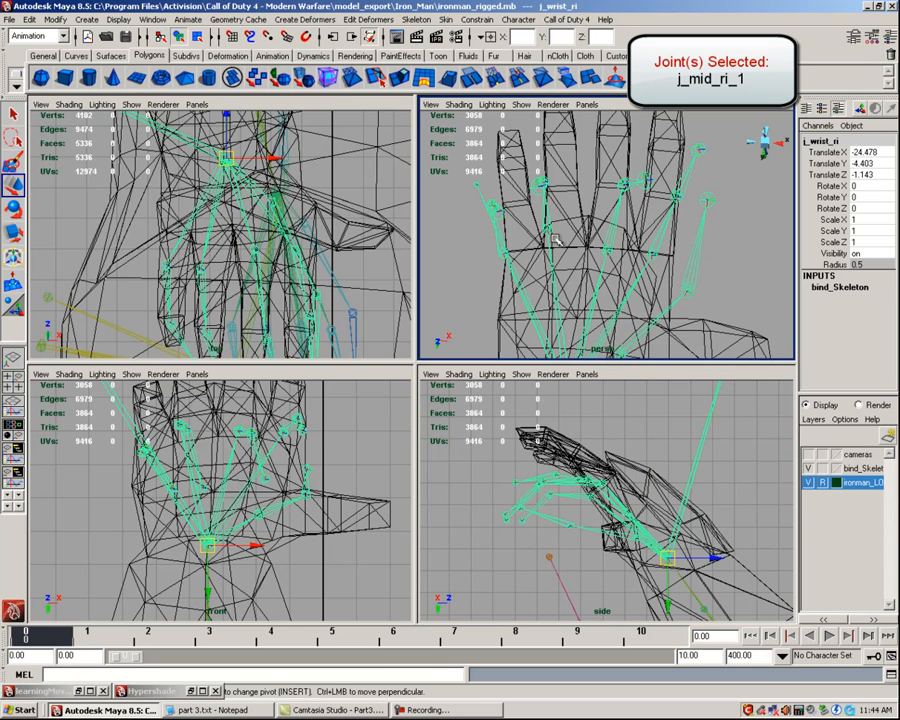
drag(545, 230, 563, 246)
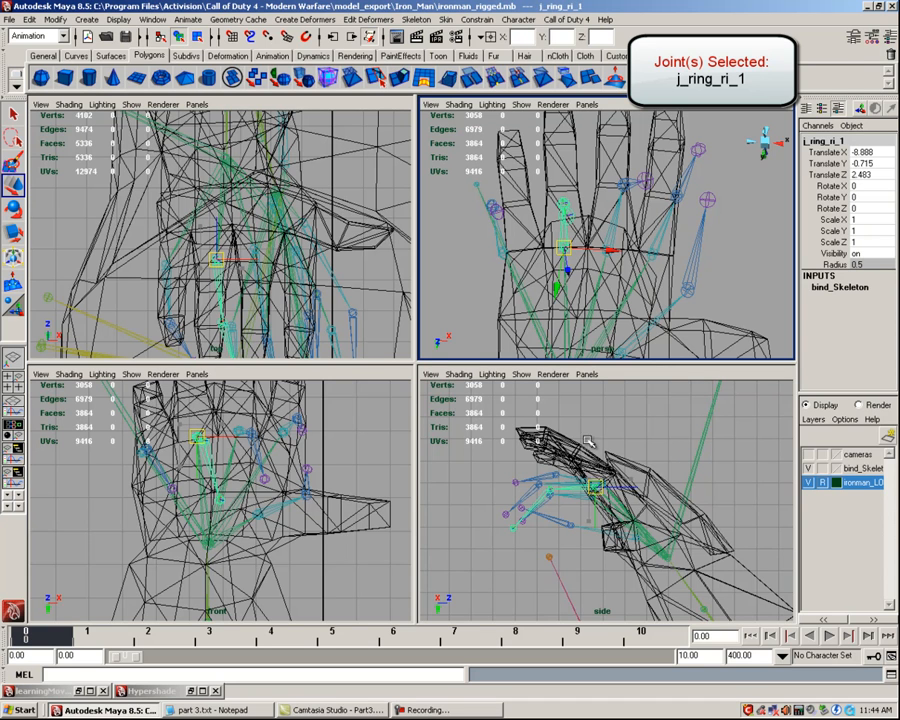
drag(595, 487, 601, 486)
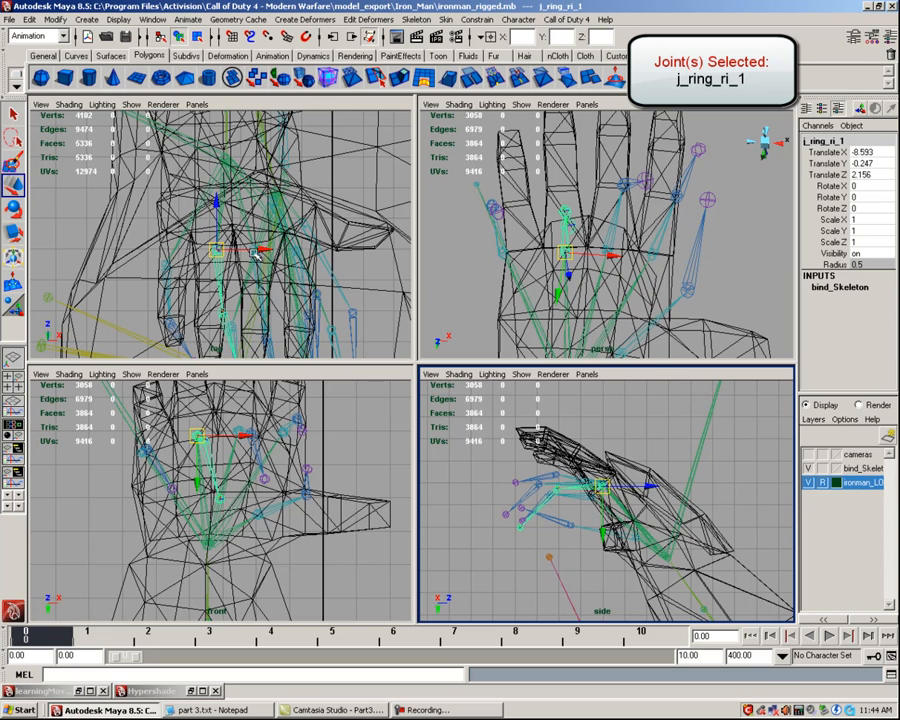
drag(214, 249, 211, 247)
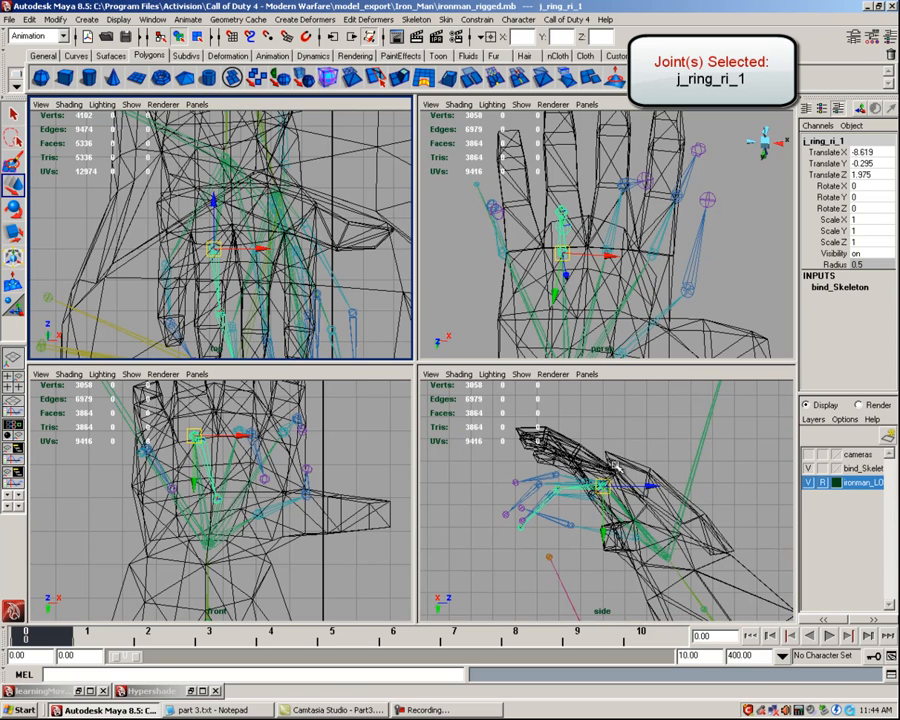
drag(562, 249, 562, 243)
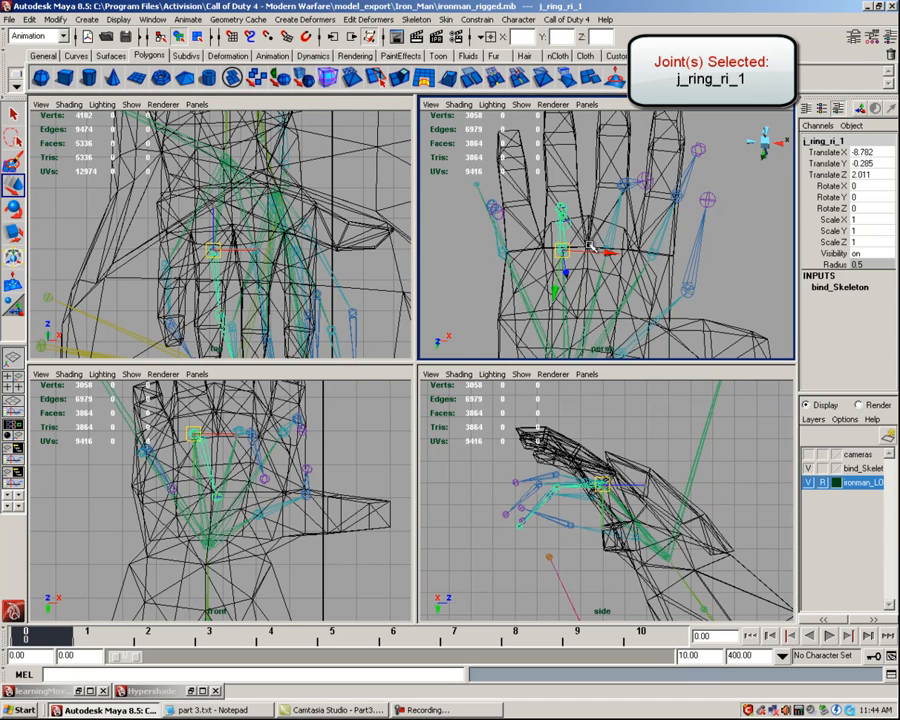
Select the j_pinky_ri_1 joint and move it to the little finger's knuckle at about -9.33, -1.43, -0.15 in X, Y, Z.
click(603, 246)
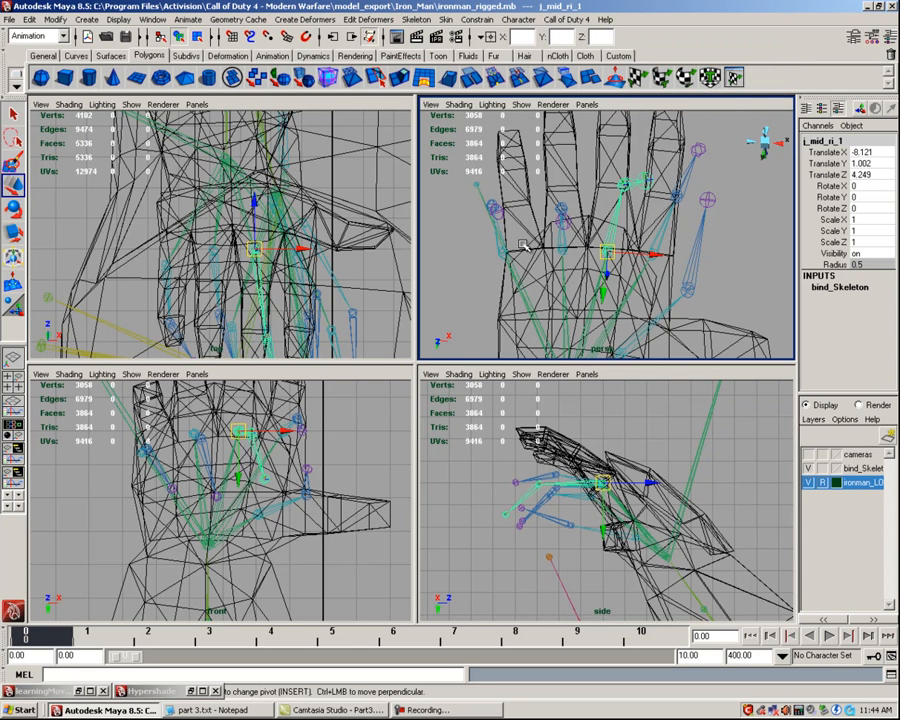
alt+drag(567, 245, 545, 256)
key(Up)
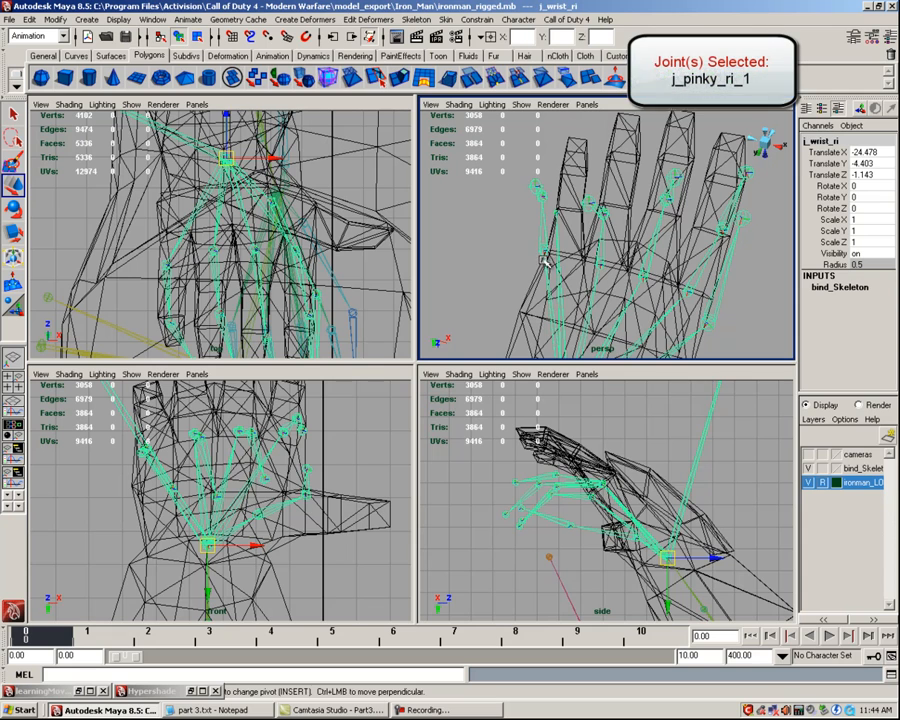
click(544, 255)
alt+drag(484, 285, 535, 250)
drag(184, 263, 179, 263)
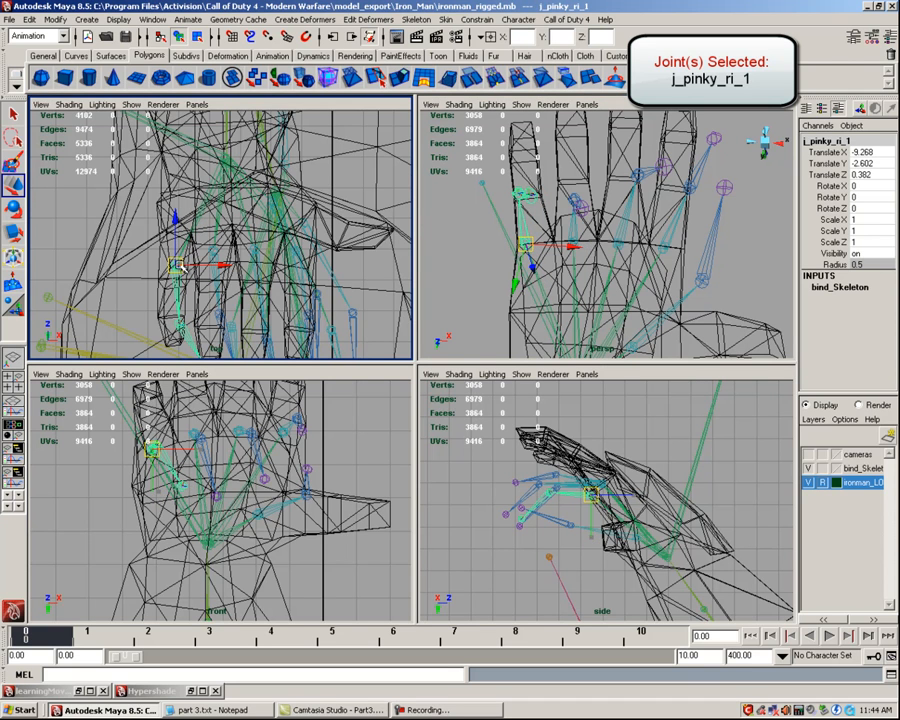
drag(530, 243, 529, 245)
drag(593, 494, 600, 487)
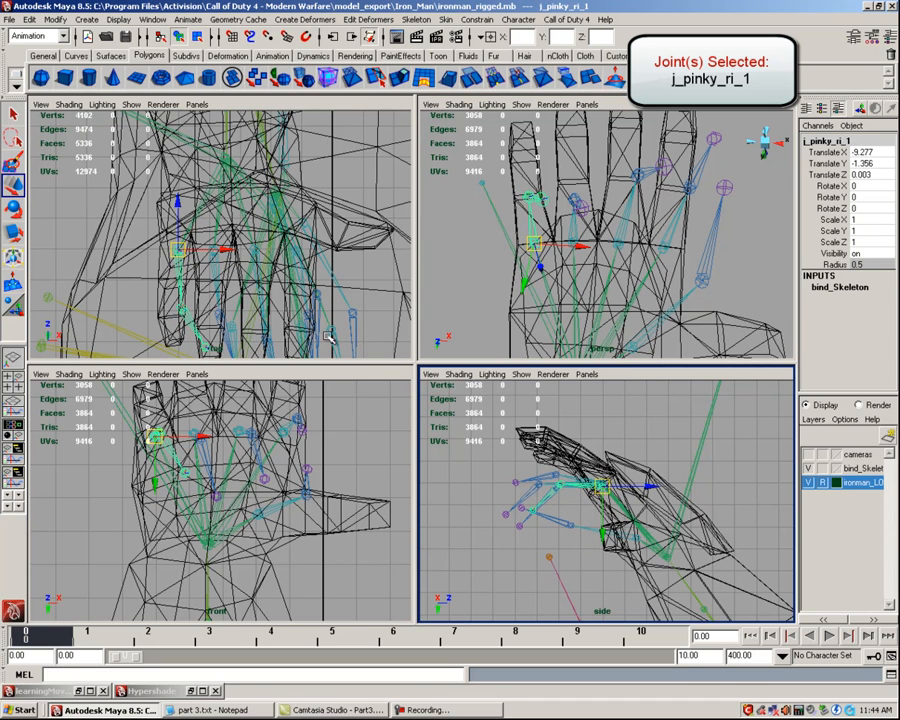
drag(179, 249, 176, 249)
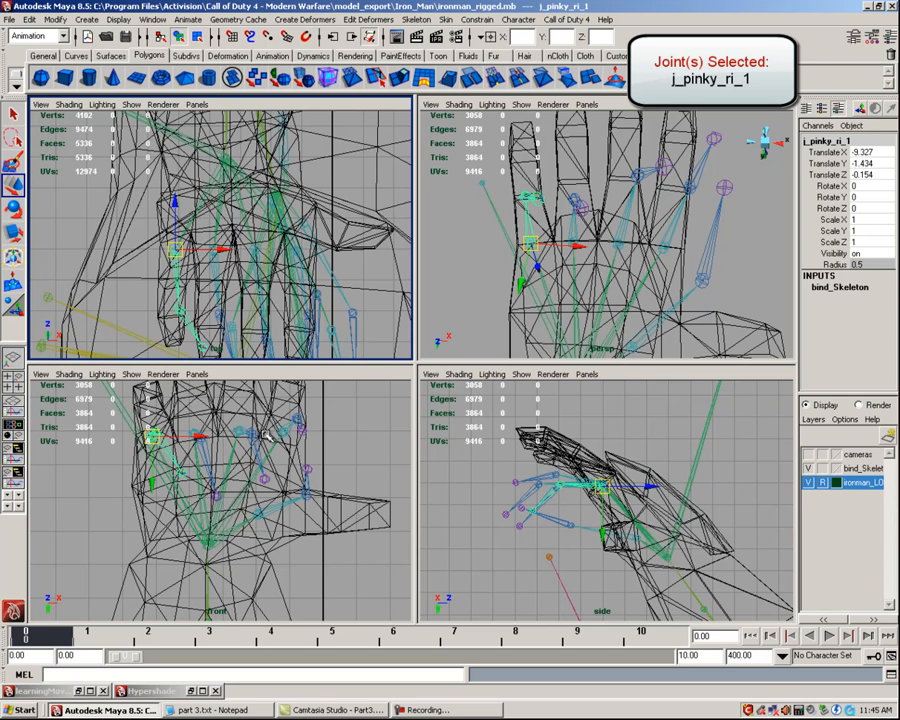
Examine how the finger base joints sit in the hand mesh, comparing shaded and wireframe display in the perspective view.
click(519, 285)
mouse_move(476, 303)
alt+mouse_down()
mouse_move(566, 275)
mouse_move(640, 190)
mouse_move(557, 248)
mouse_move(460, 253)
mouse_move(569, 253)
mouse_move(522, 228)
mouse_move(478, 227)
mouse_move(480, 213)
mouse_move(532, 235)
mouse_move(555, 231)
mouse_move(513, 189)
mouse_move(480, 195)
mouse_move(645, 216)
mouse_move(656, 242)
mouse_move(646, 233)
alt+mouse_up()
key(5)
key(4)
key(5)
key(4)
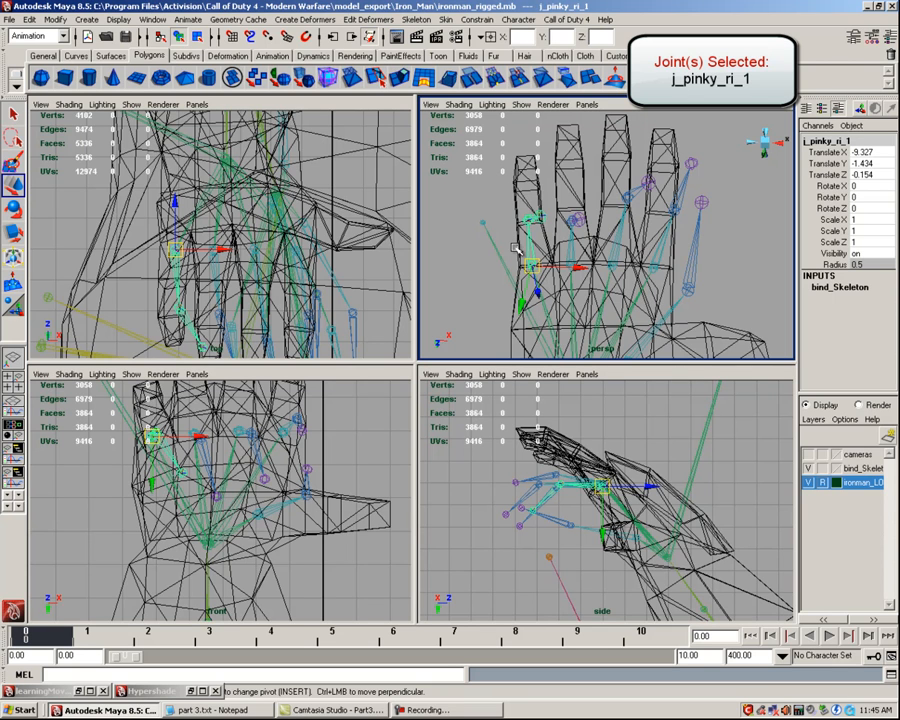
Rotate j_pinky_ri_1 to about -8.5, -9.92, -27.15 in X, Y, Z to raise the bone chain into the little finger.
click(14, 208)
alt+right_drag(652, 435, 668, 486)
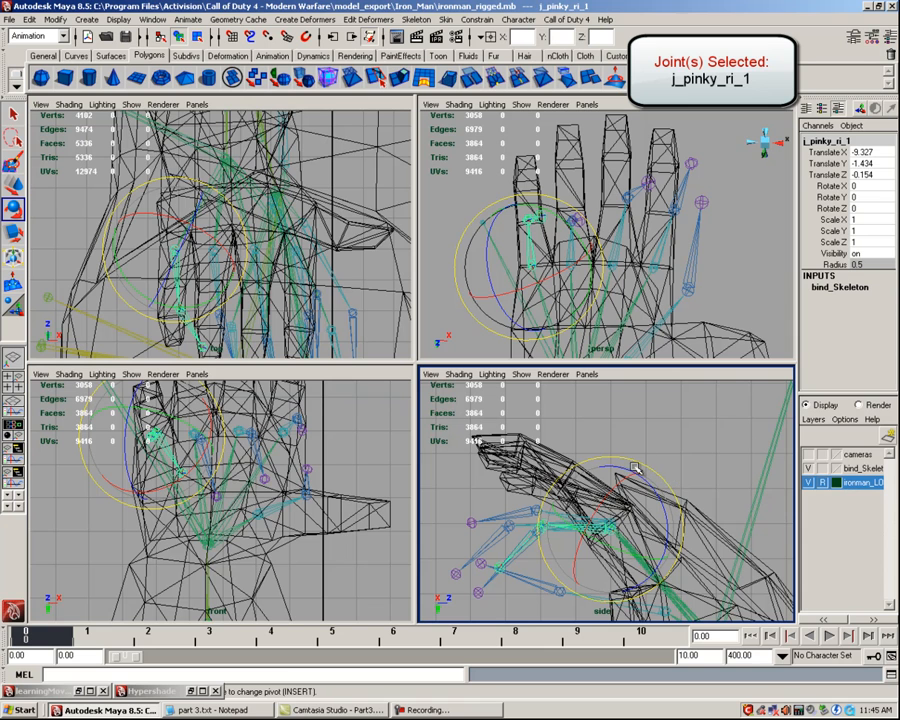
drag(634, 460, 647, 498)
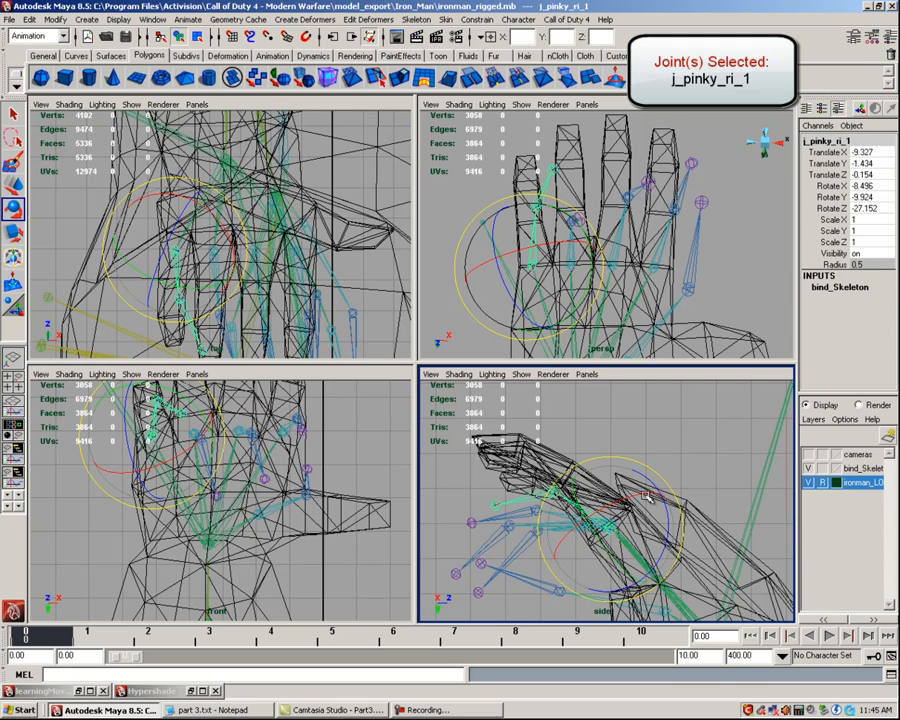
mouse_move(661, 216)
alt+mouse_down()
mouse_move(661, 227)
mouse_move(663, 220)
alt+mouse_up()
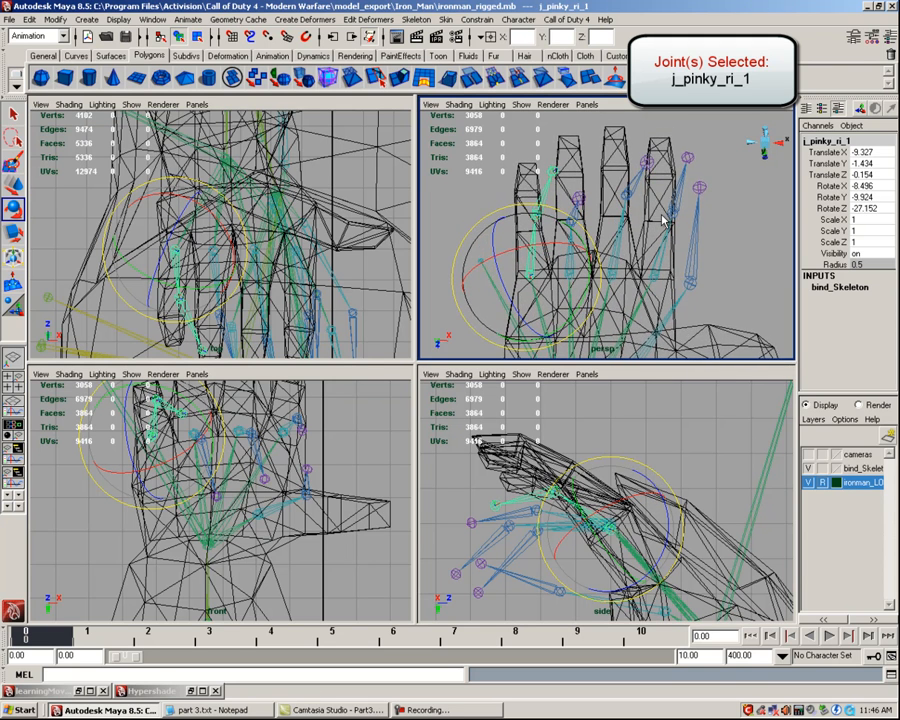
Refine the rotation of j_pinky_ri_1 to about -1.06, -14.93, -28.17 in X, Y, Z so its bones follow the little finger's direction.
click(13, 186)
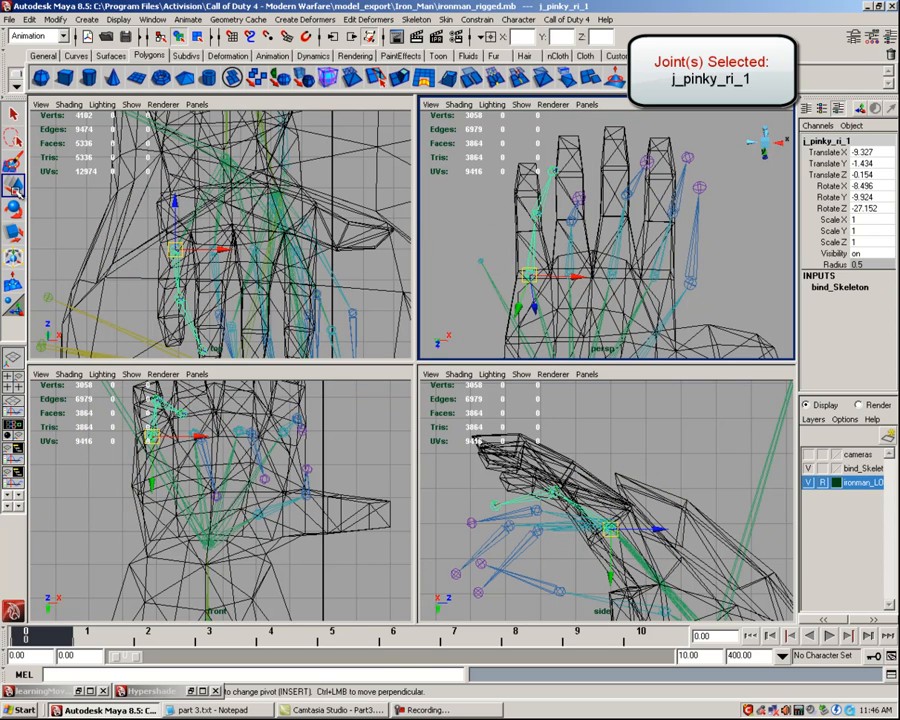
click(537, 213)
click(528, 274)
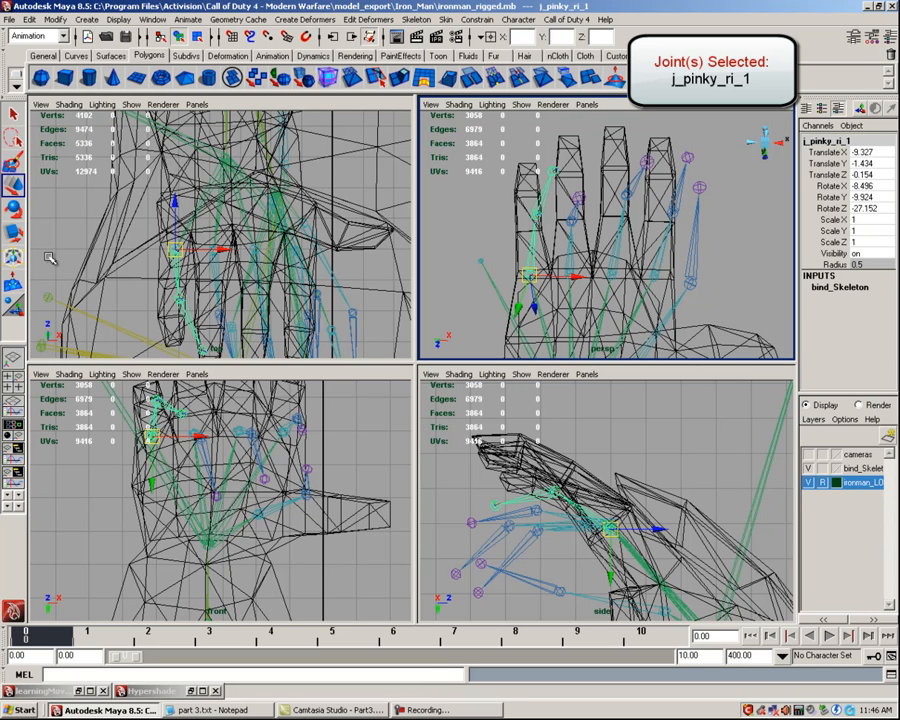
click(14, 207)
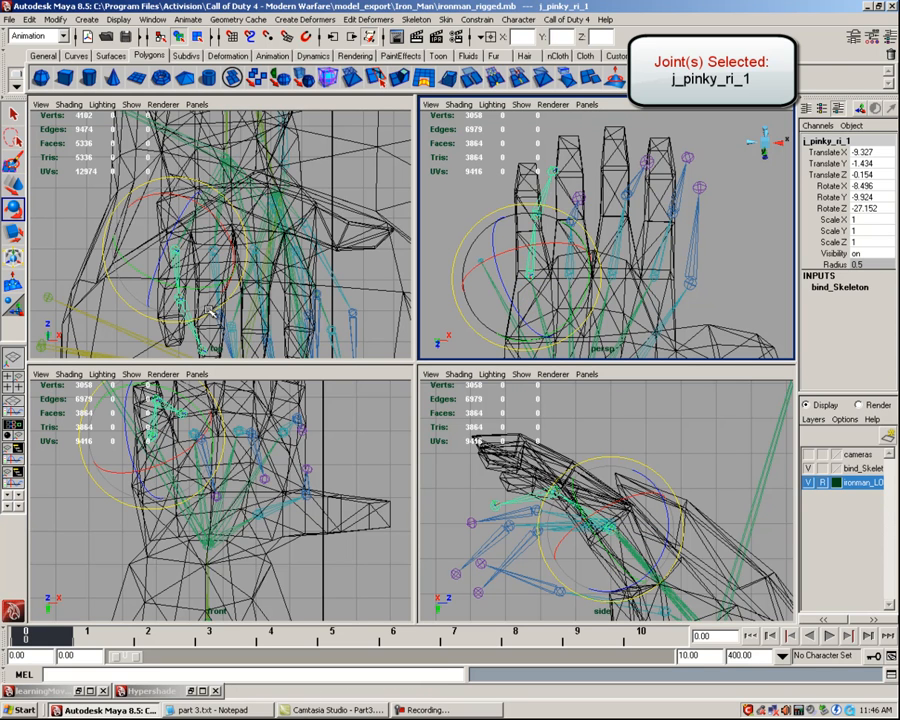
drag(211, 318, 198, 318)
alt+middle_drag(168, 412, 202, 456)
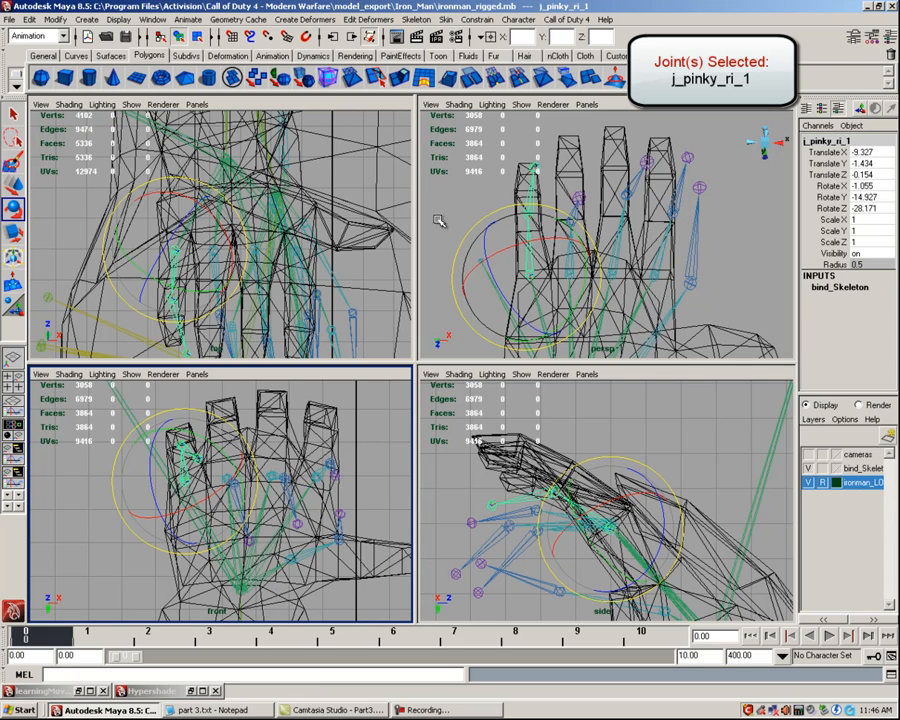
click(13, 185)
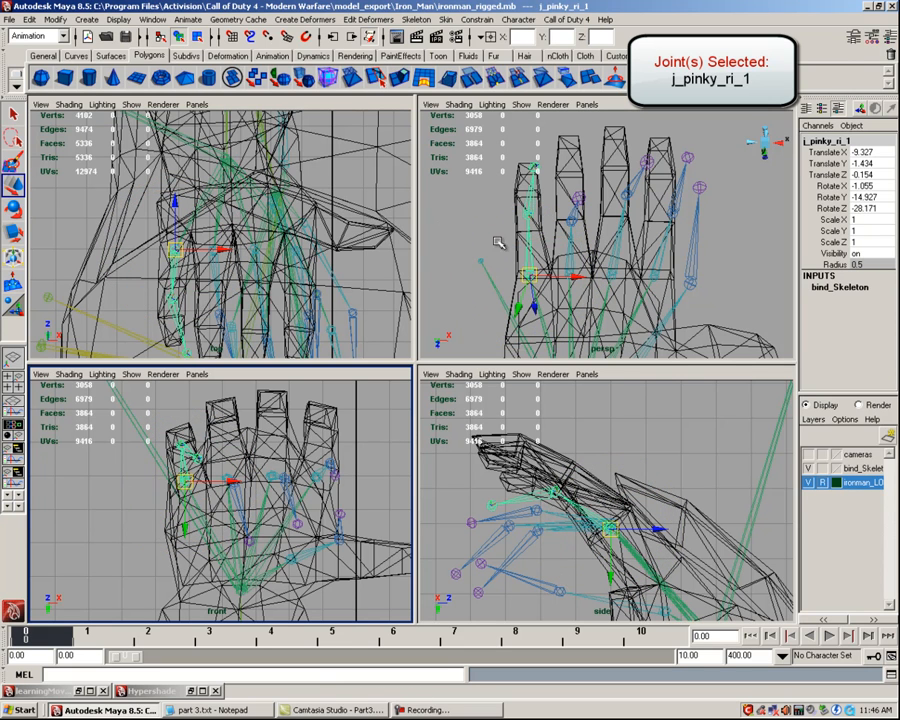
Select the j_pinky_ri_2 joint and move it to the little finger's middle knuckle at about -2.39, -0.87, 1.34 in X, Y, Z.
click(530, 217)
alt+drag(488, 269, 502, 286)
drag(530, 232, 528, 246)
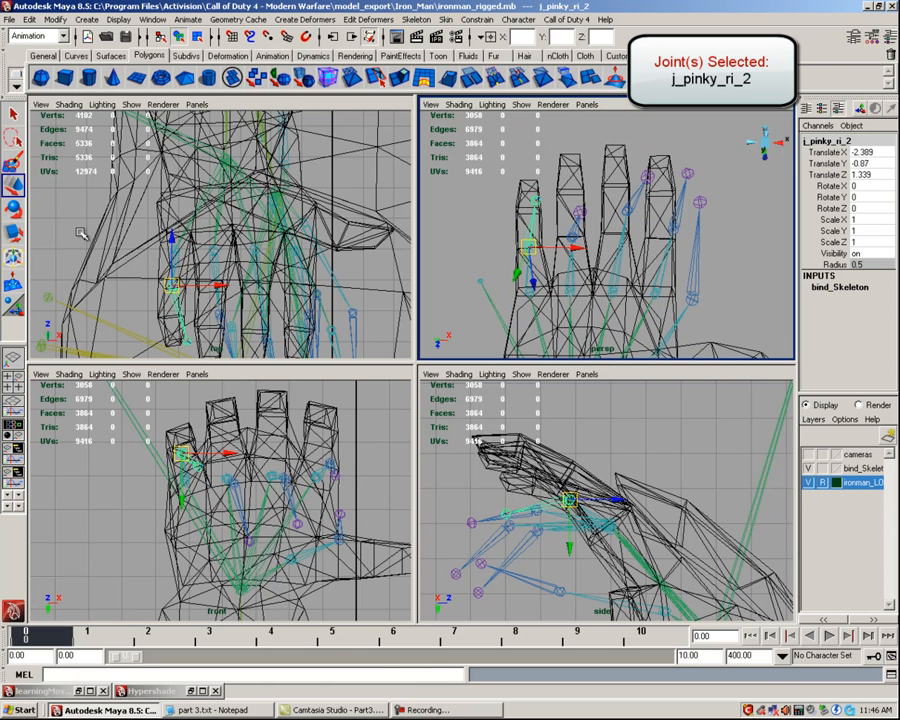
Rotate j_pinky_ri_2 to about -43.49, -17.47, -4.83 in X, Y, Z so its bone points along the little finger.
click(13, 207)
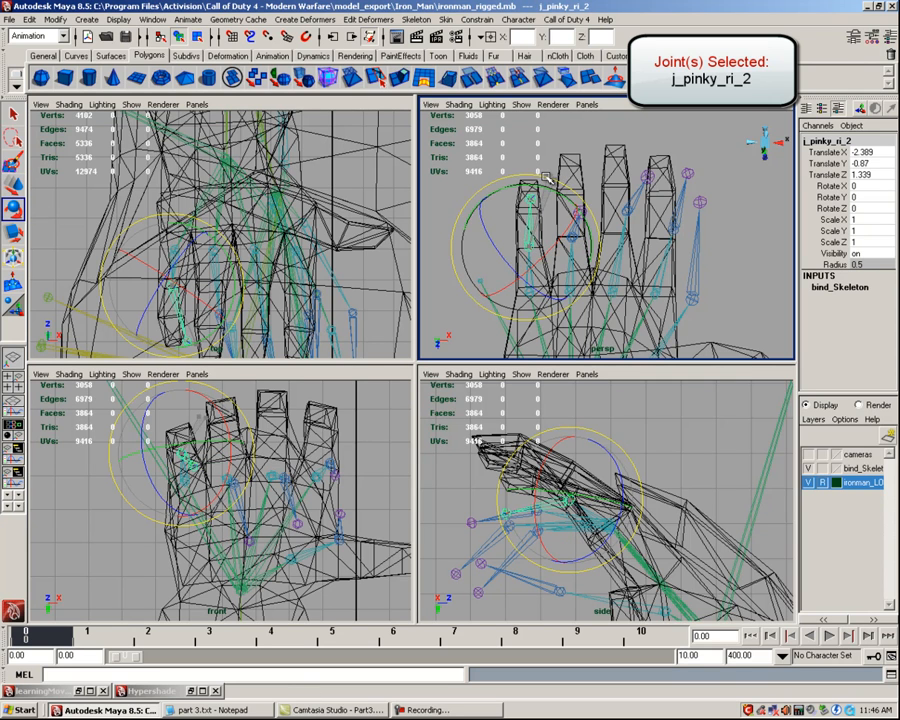
drag(543, 243, 562, 443)
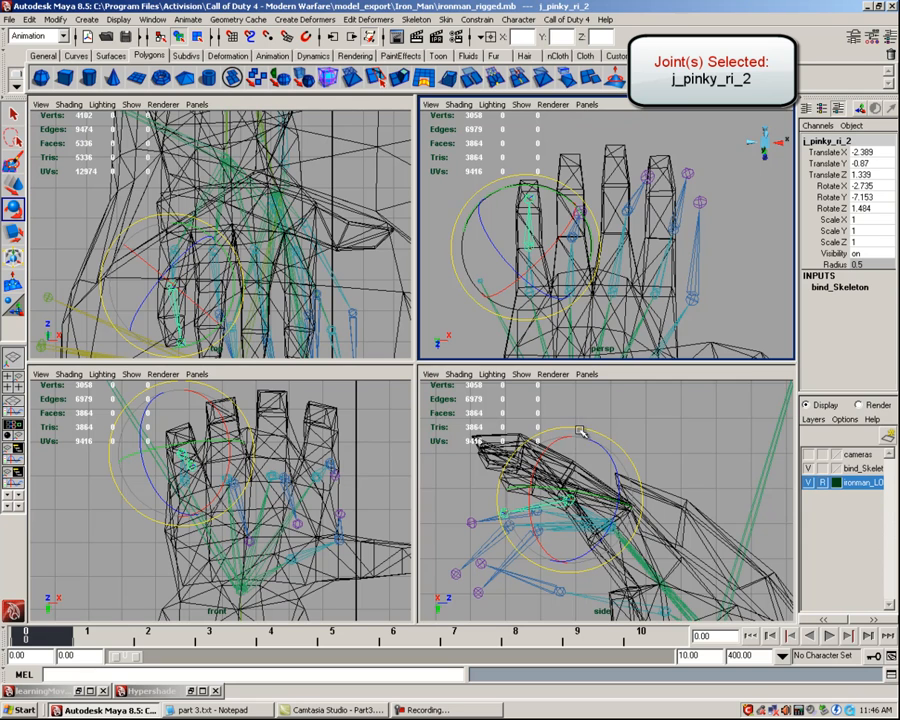
click(580, 432)
drag(598, 449, 598, 468)
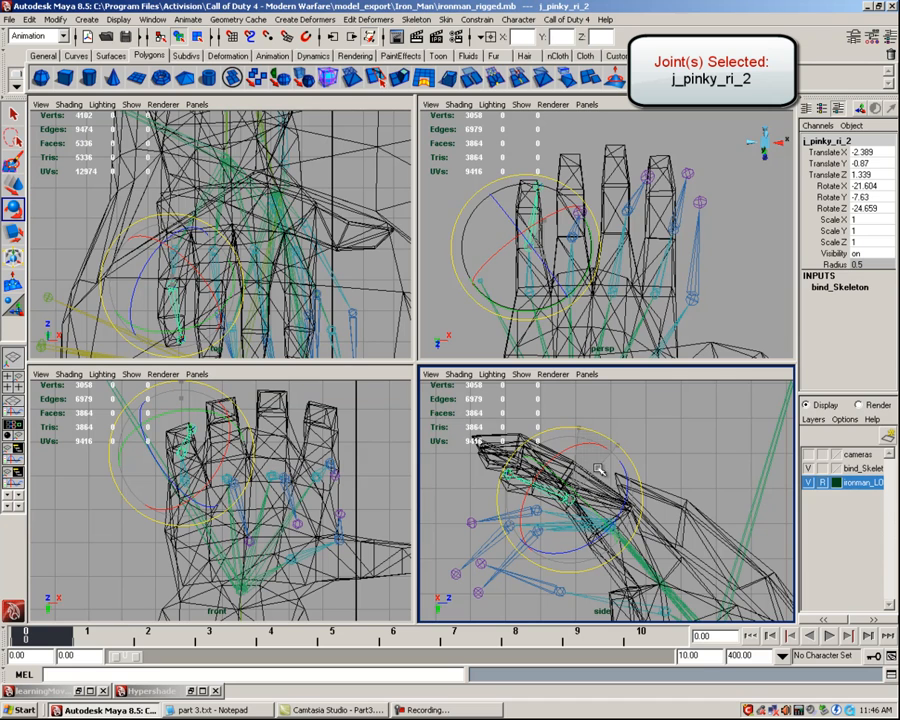
middle_click(204, 384)
drag(190, 385, 168, 372)
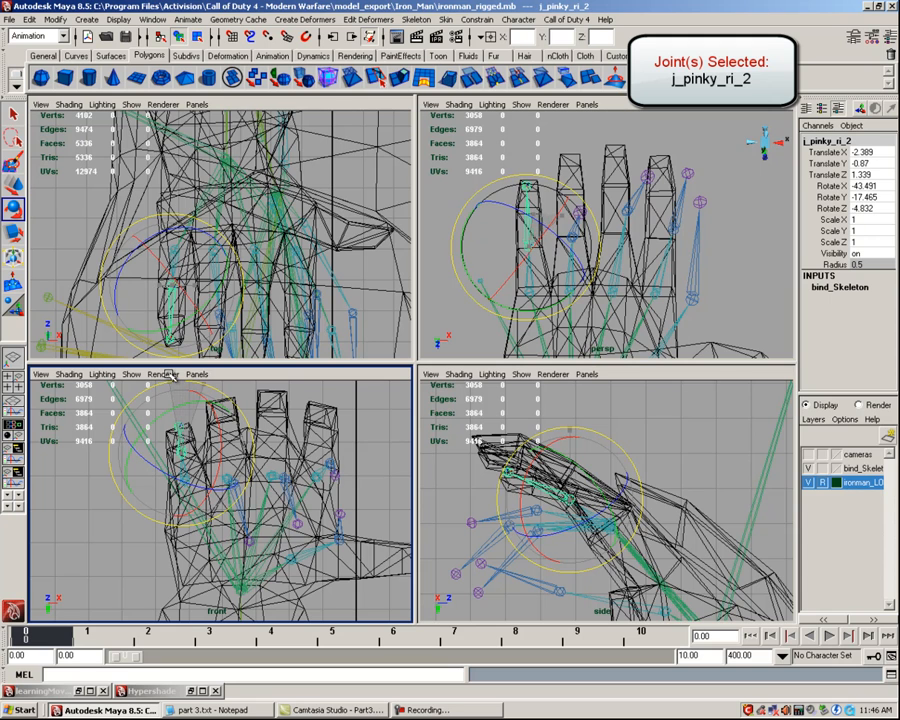
Move the j_pinky_ri_3 joint to the little finger's last knuckle at about -1.53, -0.63, 1.84 in X, Y, Z, then deselect it.
key(w)
alt+drag(526, 250, 531, 212)
click(537, 199)
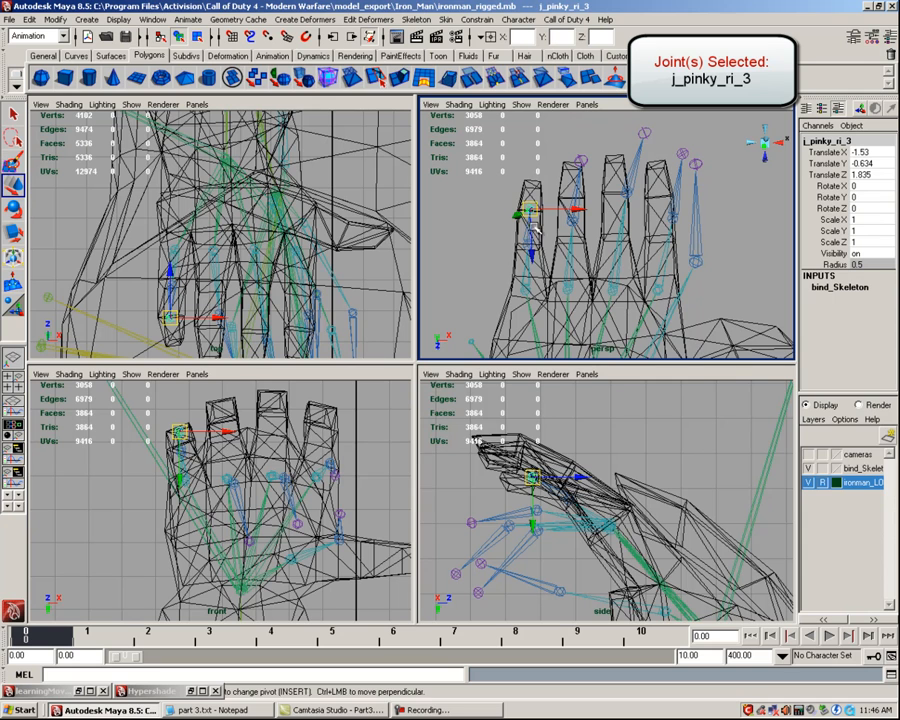
click(505, 237)
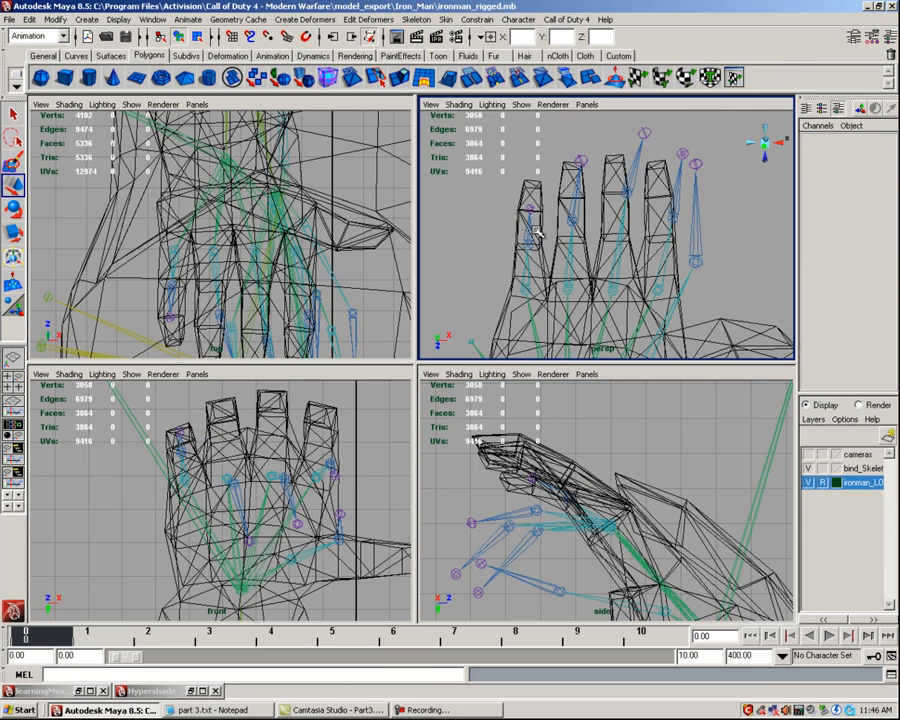
Refine the rotation of j_pinky_ri_2 to about -38.47, -18.15, 0.88 in X, Y, Z to center its bone in the finger.
click(531, 229)
click(13, 207)
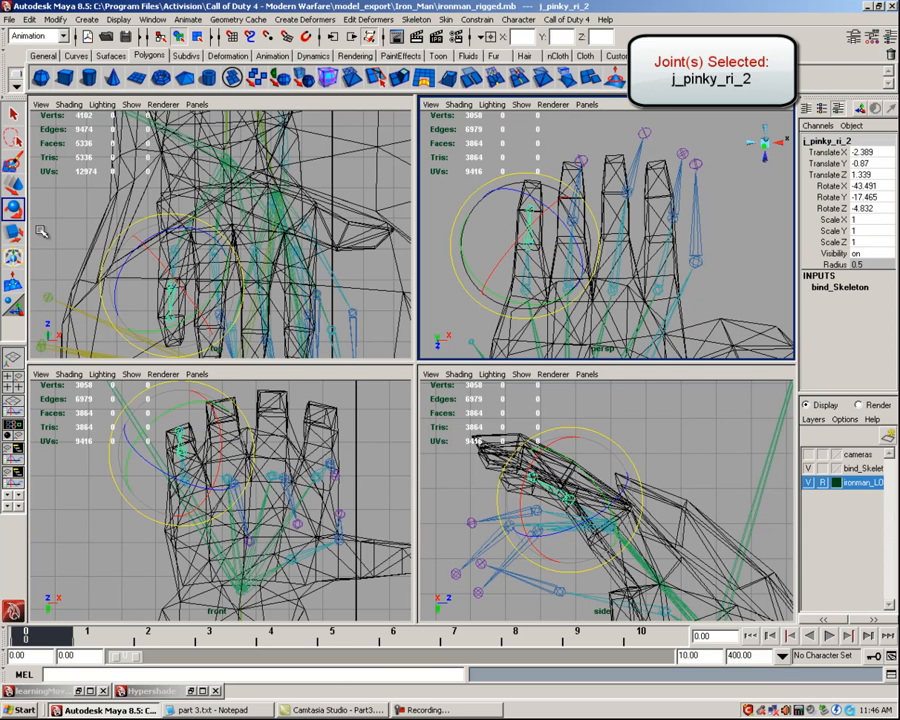
click(583, 428)
drag(583, 428, 569, 424)
Adjust j_pinky_ri_3 to about -1.42, -0.54, 1.73 in X, Y, Z, check it from another angle and deselect it.
key(w)
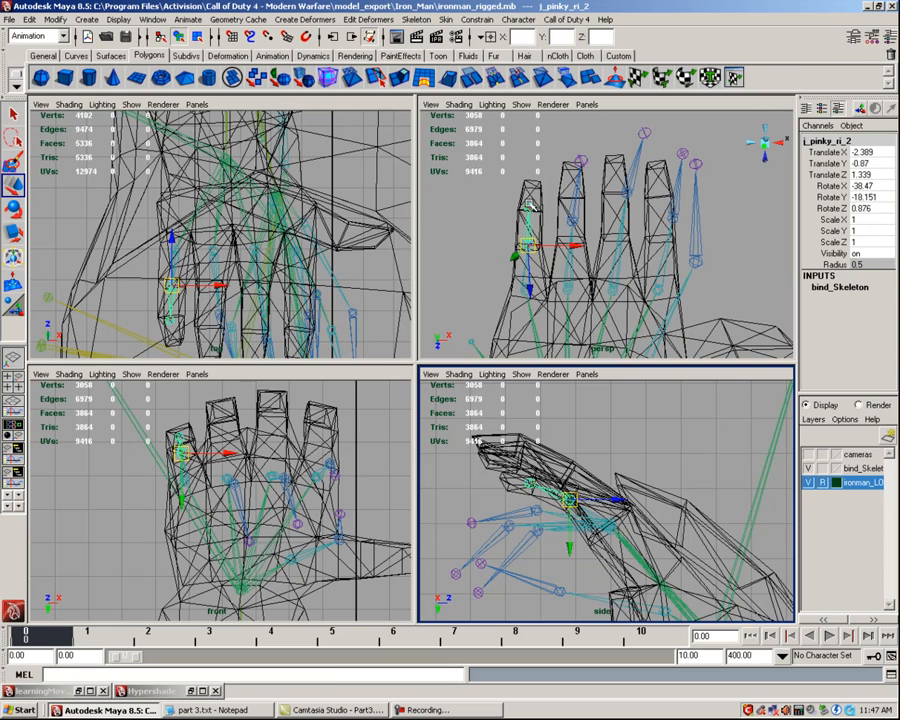
click(528, 207)
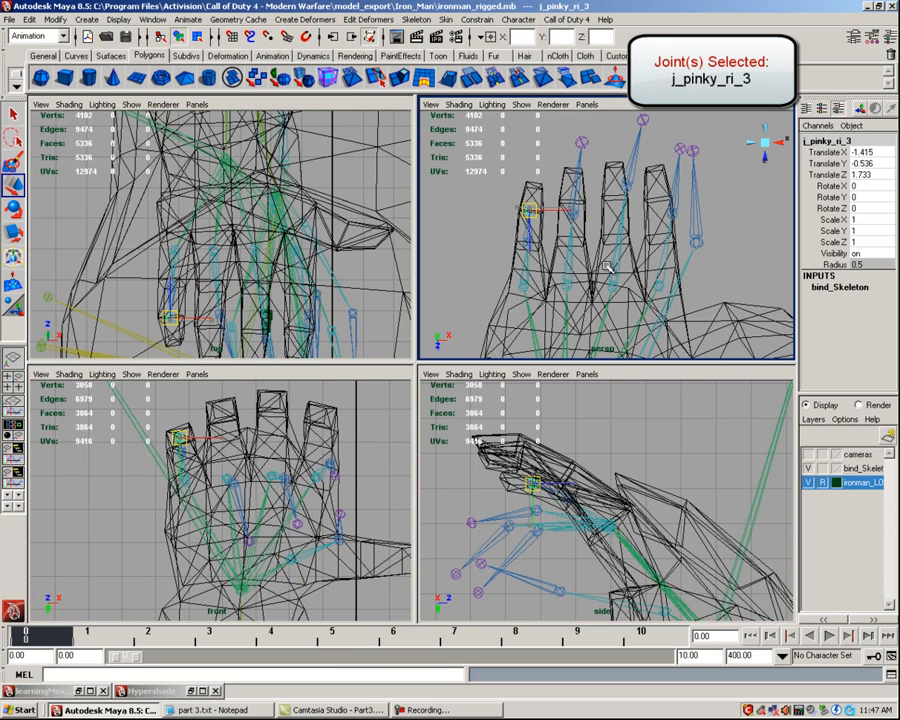
alt+drag(481, 266, 532, 257)
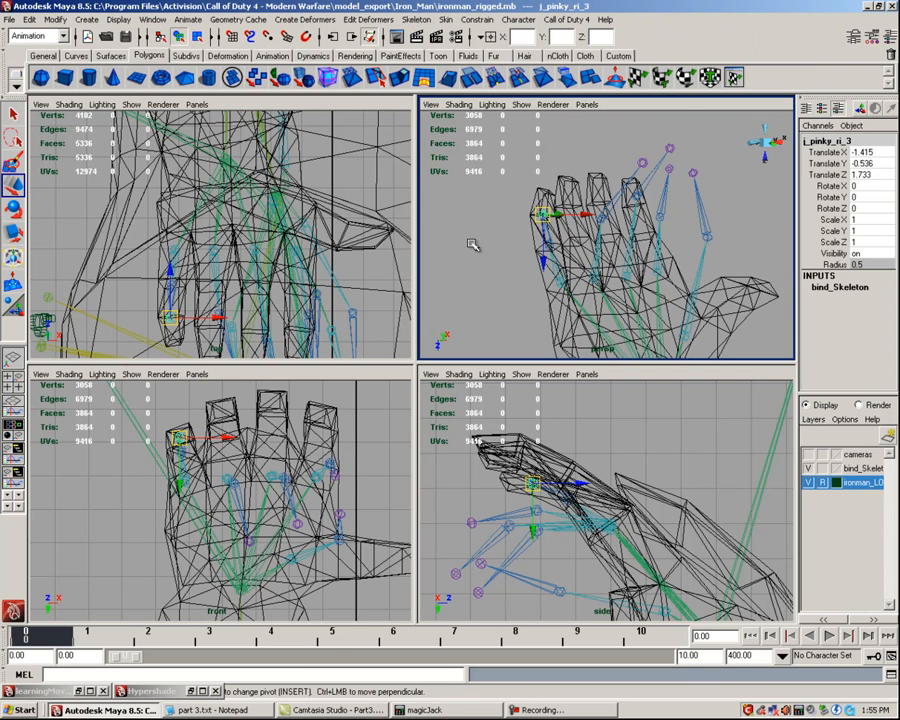
click(469, 241)
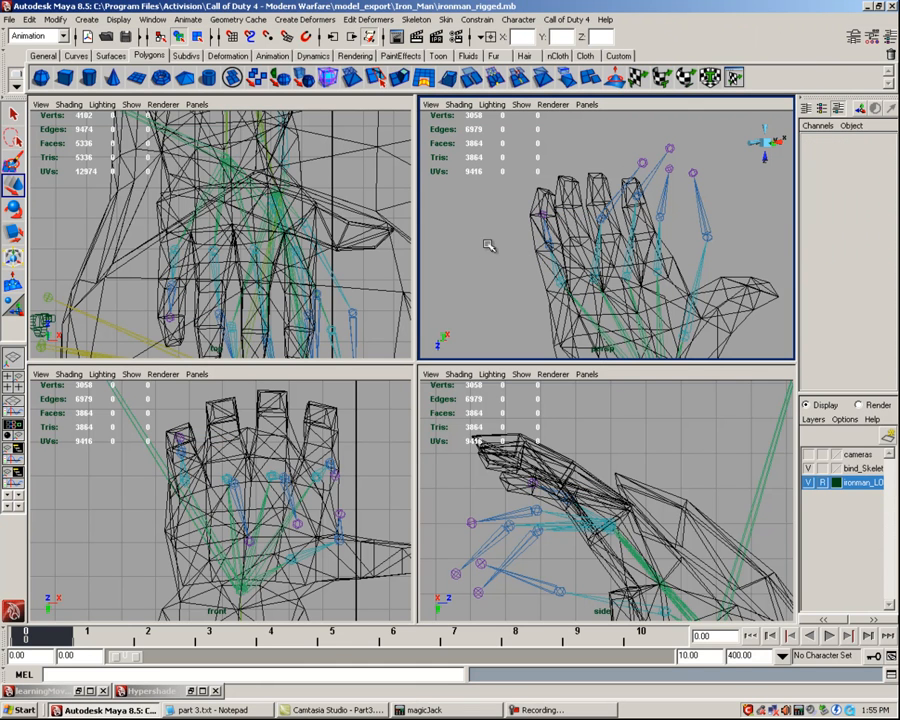
Select j_ring_ri_1 and rotate it to about -11.68, -16.64, -41.8 in X, Y, Z to raise the bone chain into the ring finger.
alt+drag(595, 229, 587, 276)
click(579, 270)
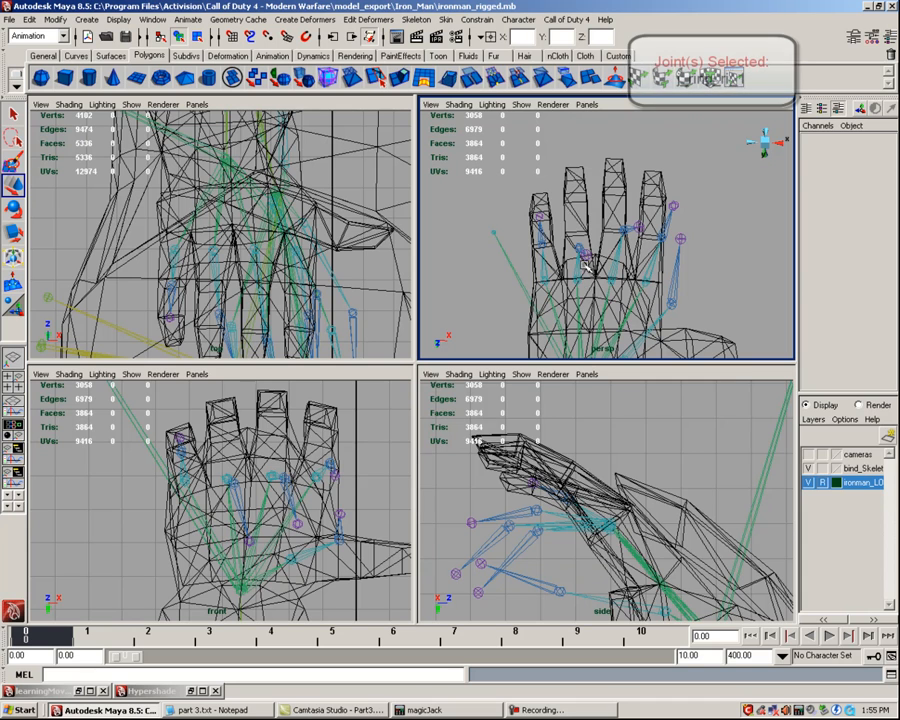
click(14, 207)
drag(640, 461, 673, 499)
click(16, 184)
alt+drag(456, 220, 466, 232)
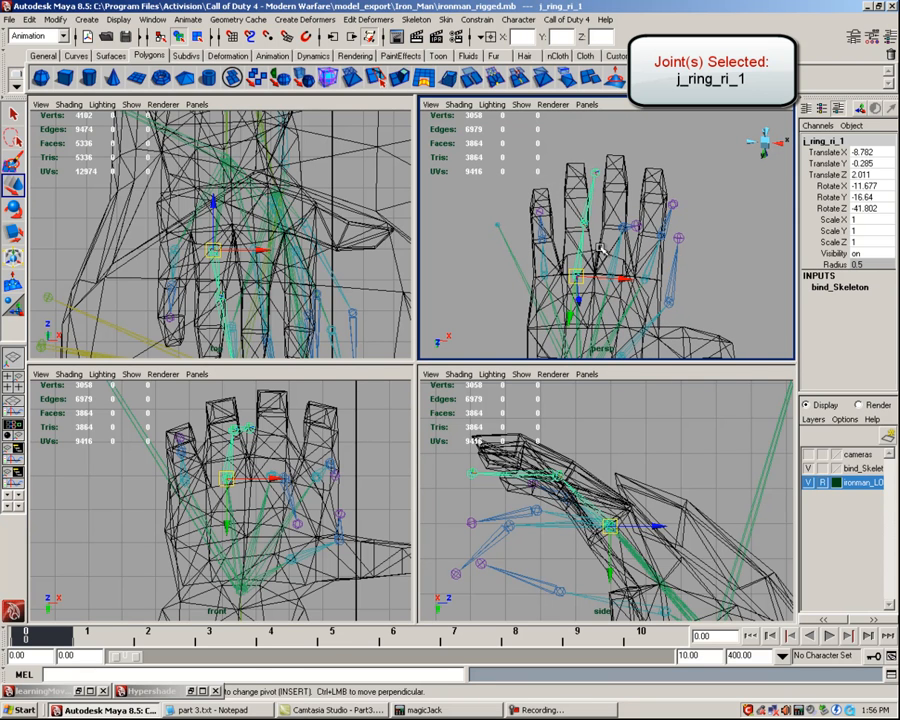
Refine the rotation of j_ring_ri_1 to about -7.76, -24.82, -42.83 in X, Y, Z so its bones follow the ring finger.
click(14, 207)
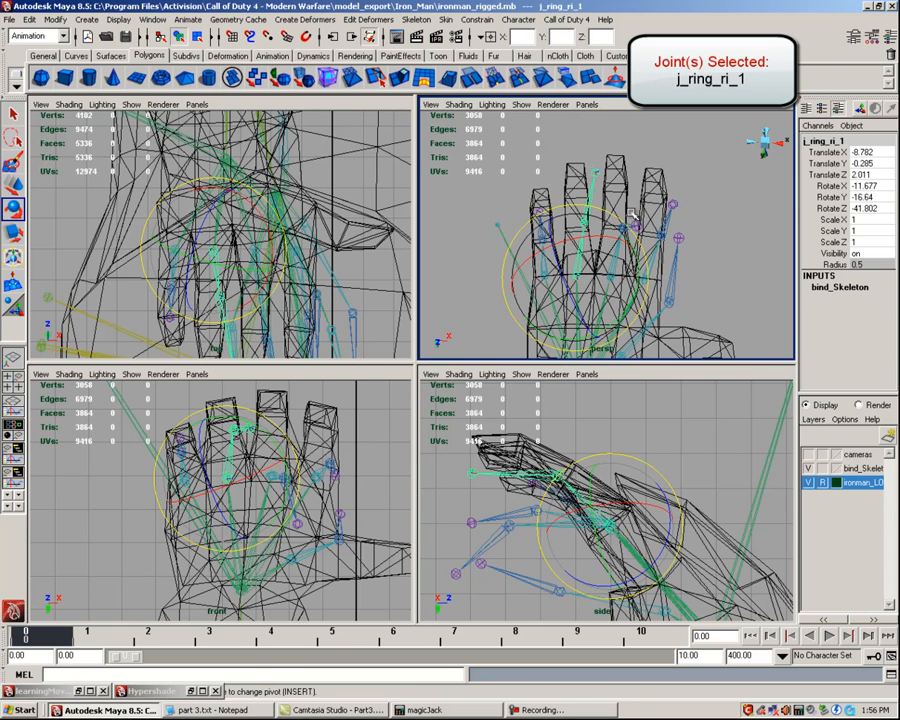
drag(633, 215, 613, 217)
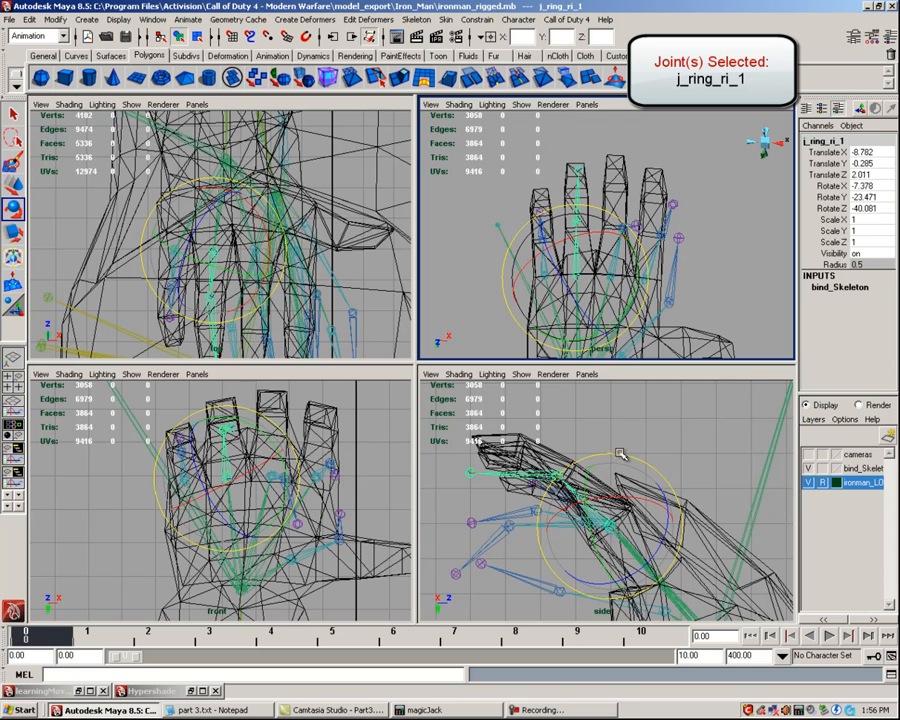
drag(620, 454, 626, 454)
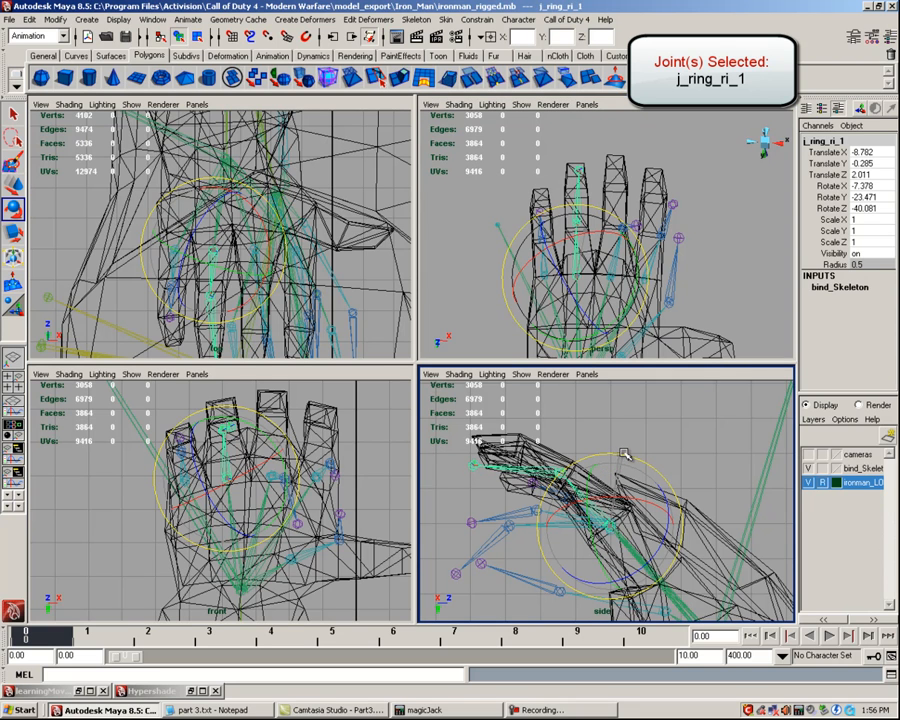
Move j_ring_ri_2 to the ring finger's middle knuckle at about -2.45, -1.84, 1.85 and rotate it to about -9.97, -2.73, -17.14.
click(10, 185)
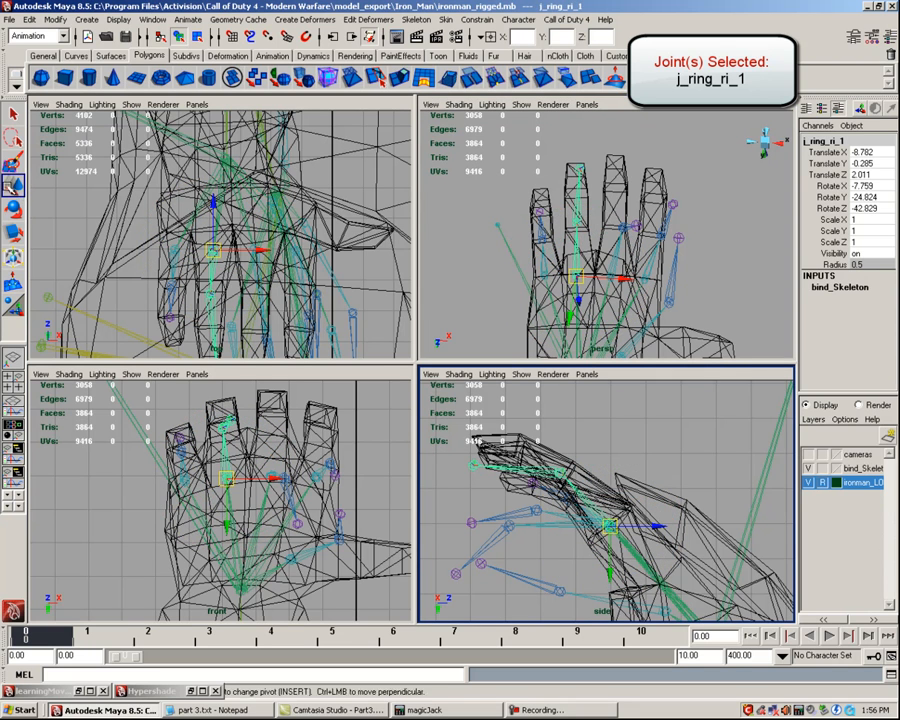
click(579, 231)
drag(579, 231, 577, 232)
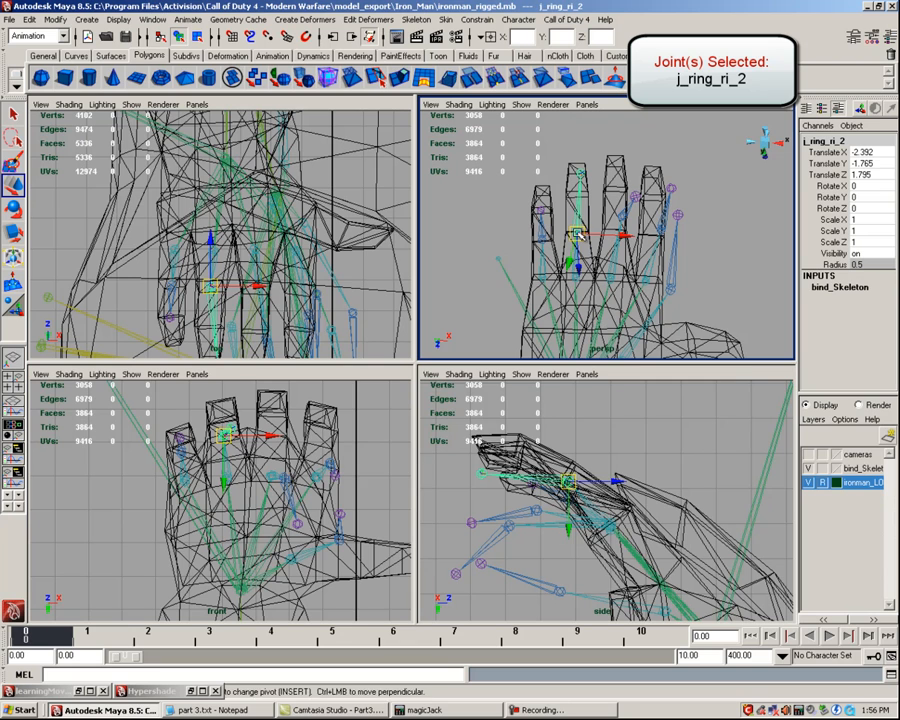
drag(578, 234, 577, 232)
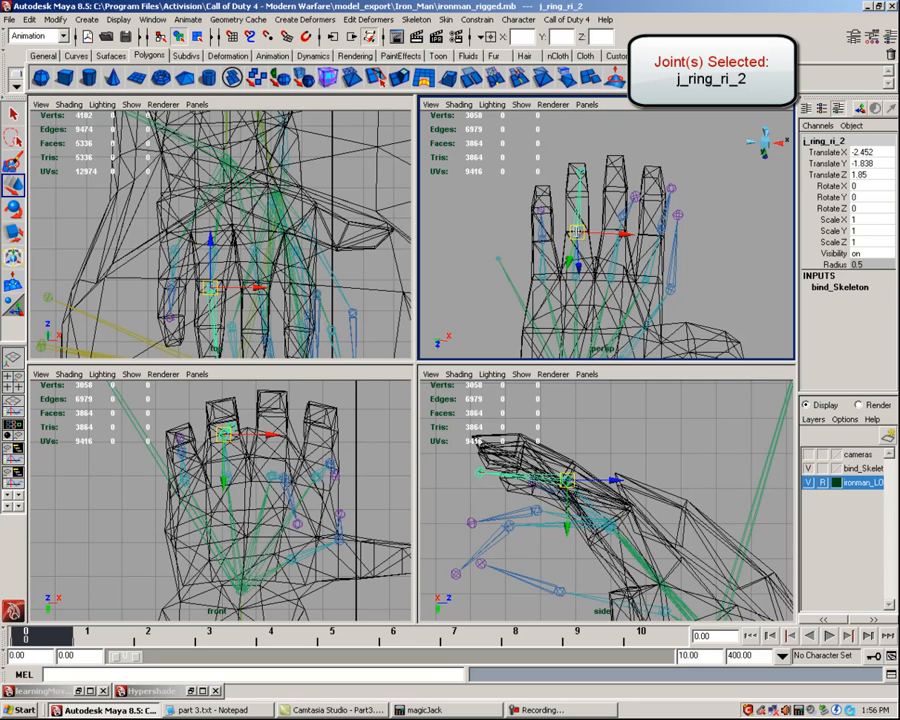
key(e)
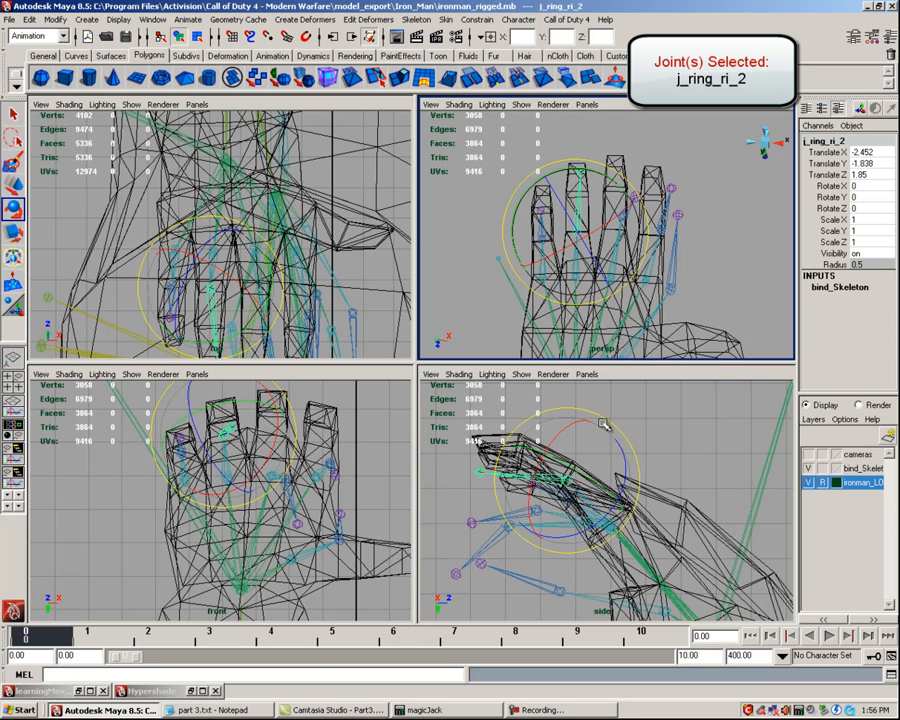
drag(604, 417, 615, 442)
mouse_move(621, 172)
mouse_down()
mouse_move(614, 170)
mouse_move(633, 163)
mouse_up()
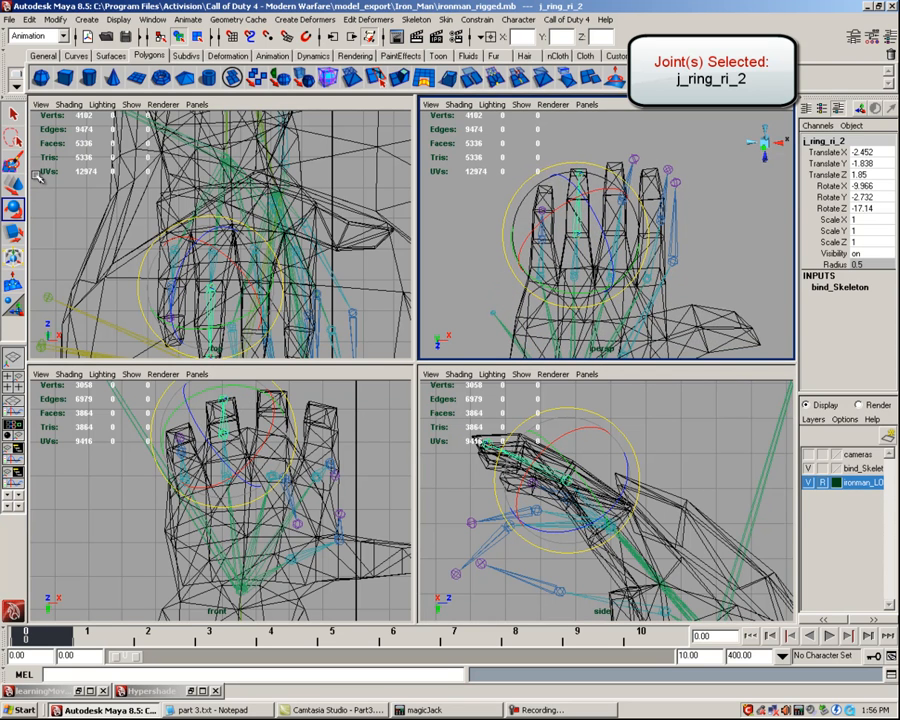
Select j_ring_ri_3 and move it to the ring finger's last knuckle at about -2.45, -1.05, 1.5 in X, Y, Z.
click(12, 183)
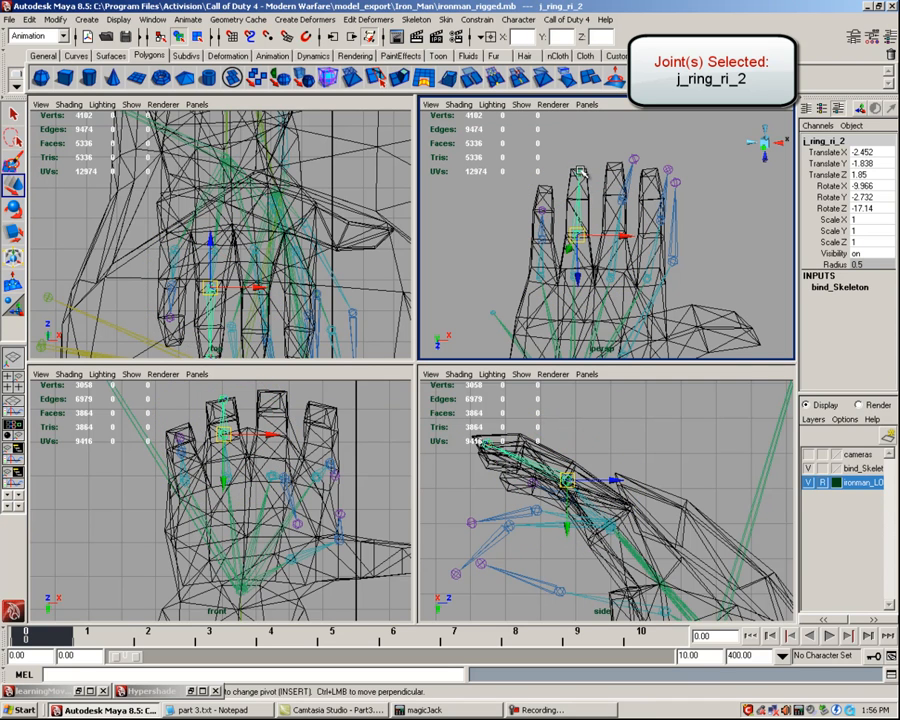
click(579, 198)
drag(577, 201, 576, 200)
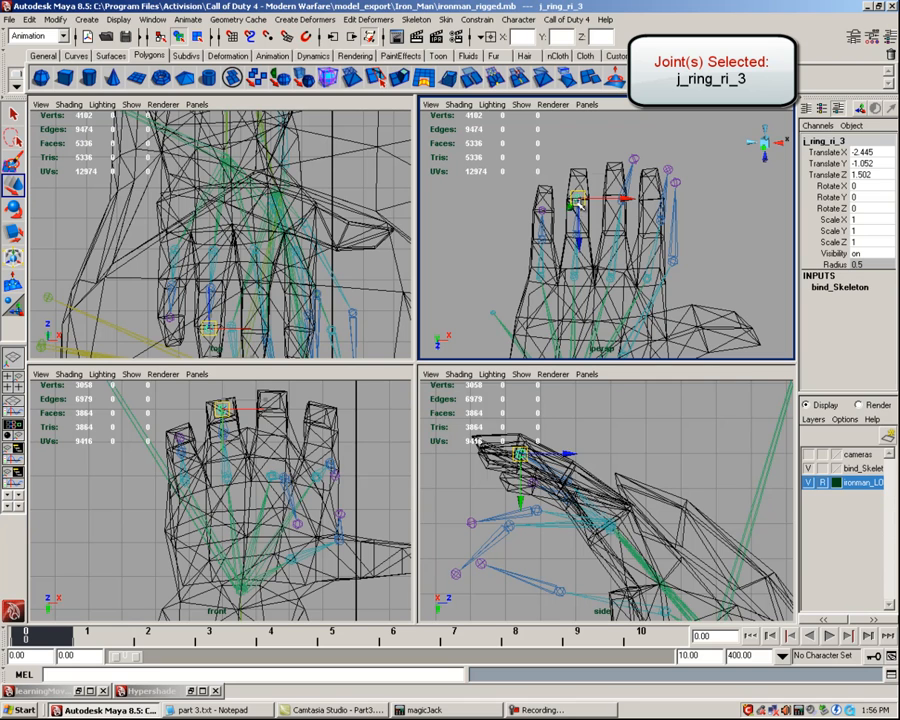
Select j_mid_ri_1 and rotate it to about -1.19, -21.7, -35.96 in X, Y, Z to align the bone chain with the middle finger.
click(617, 262)
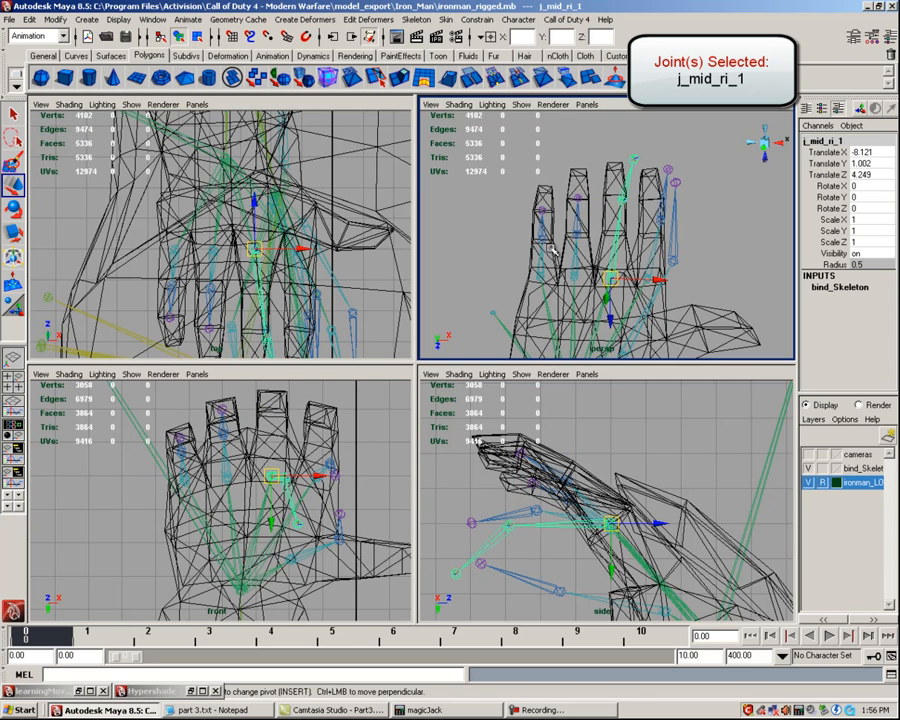
click(12, 208)
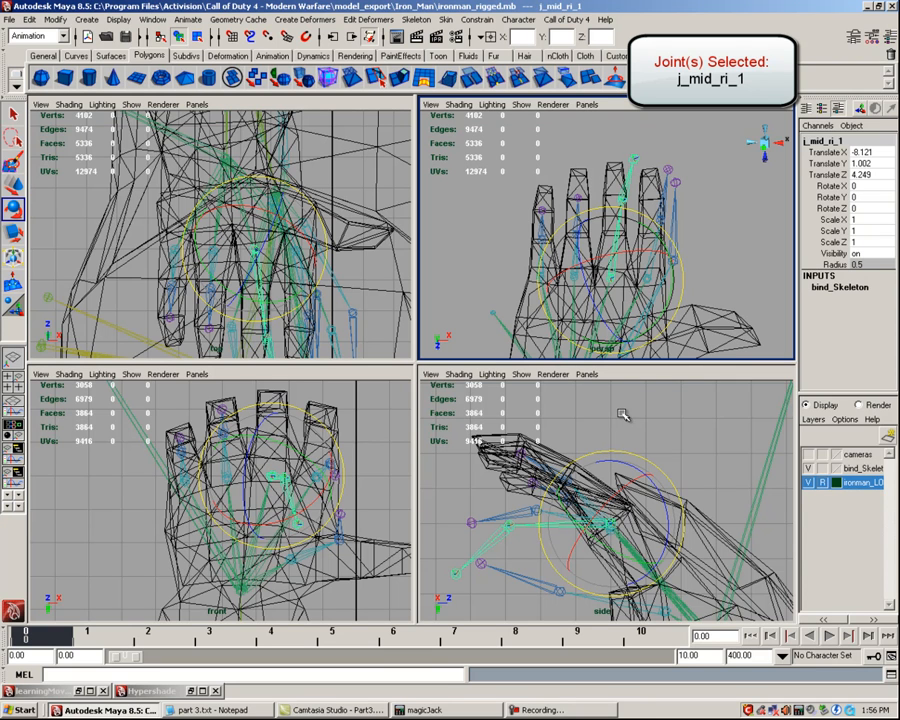
drag(617, 451, 668, 470)
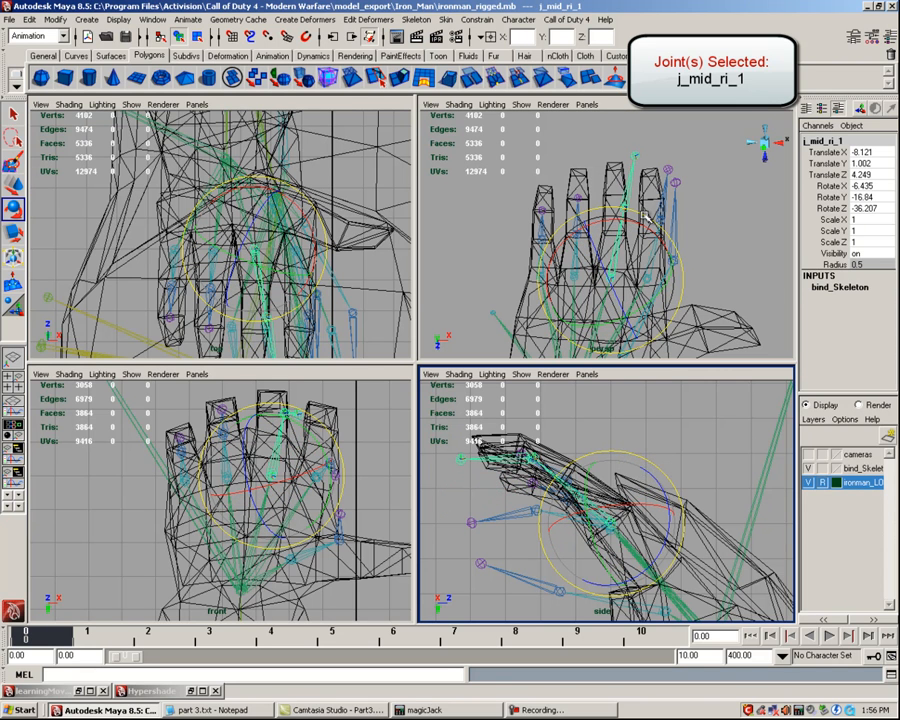
alt+drag(620, 243, 638, 265)
drag(637, 210, 630, 206)
Move j_mid_ri_2 to the middle finger's middle knuckle at about -2.73, -1.63, 1.99 and rotate it to about -2.08, -6.83, 0.04.
click(14, 186)
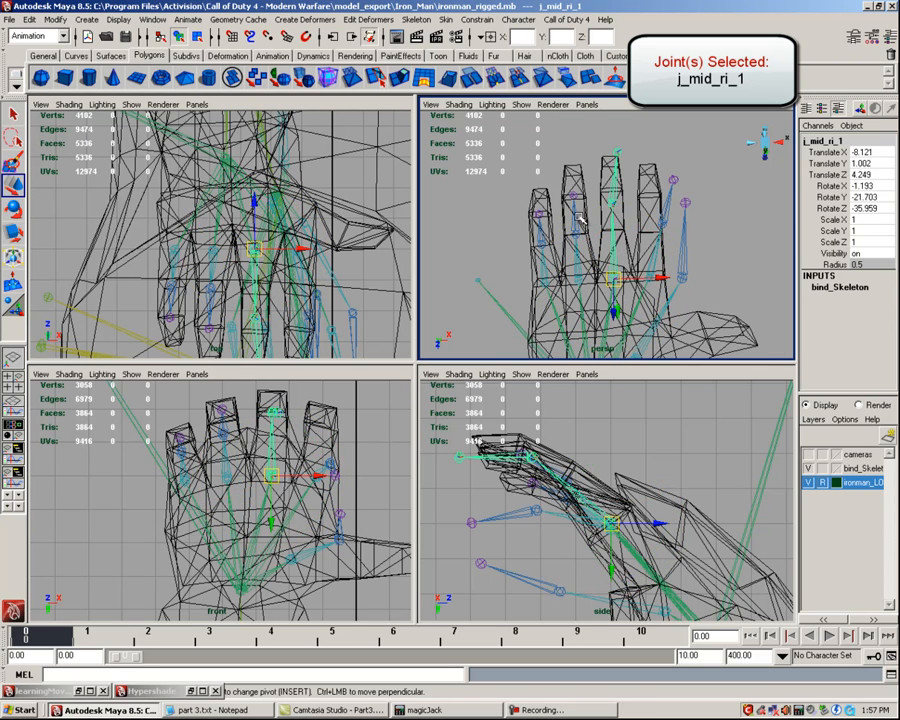
click(612, 202)
drag(612, 202, 616, 233)
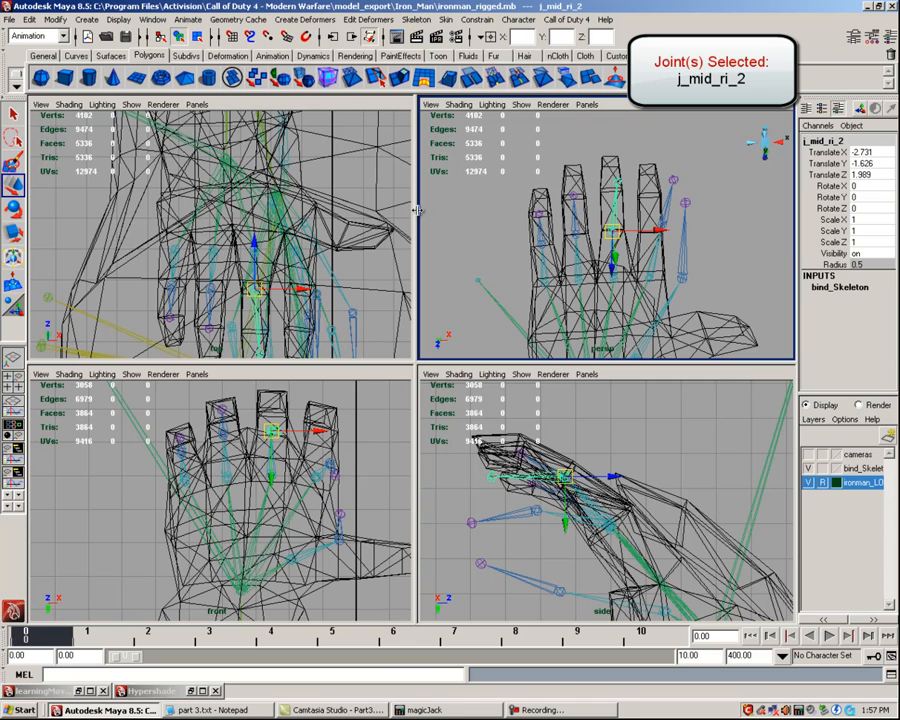
click(36, 182)
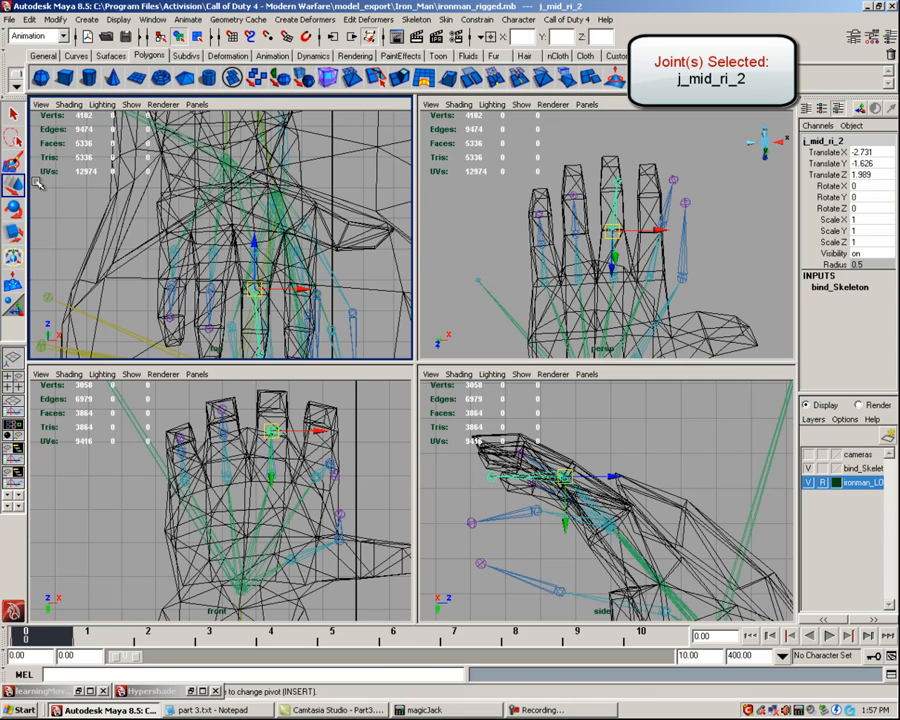
click(15, 209)
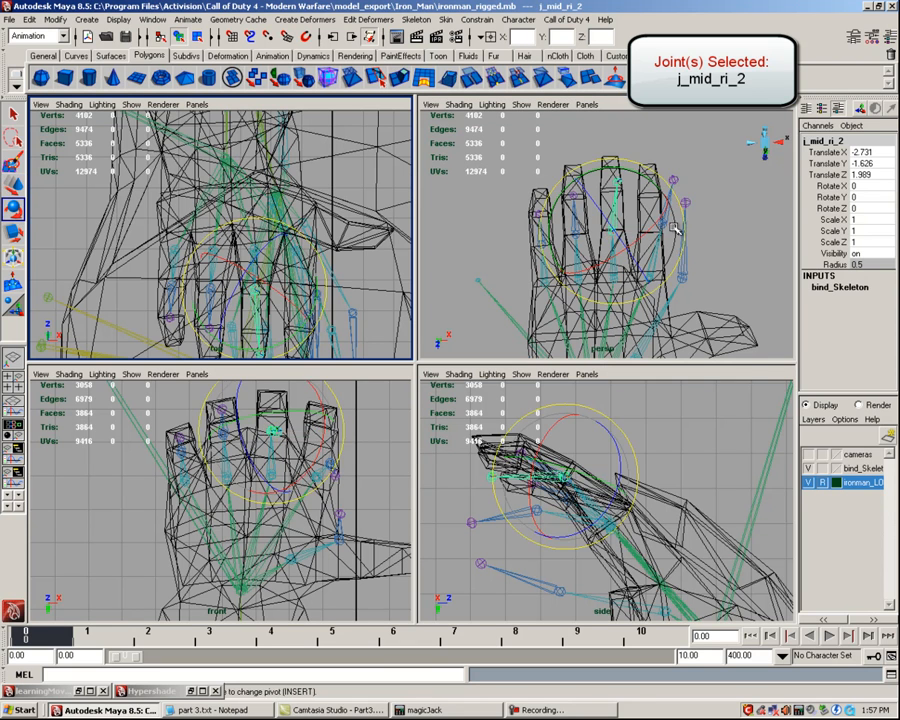
drag(663, 176, 671, 167)
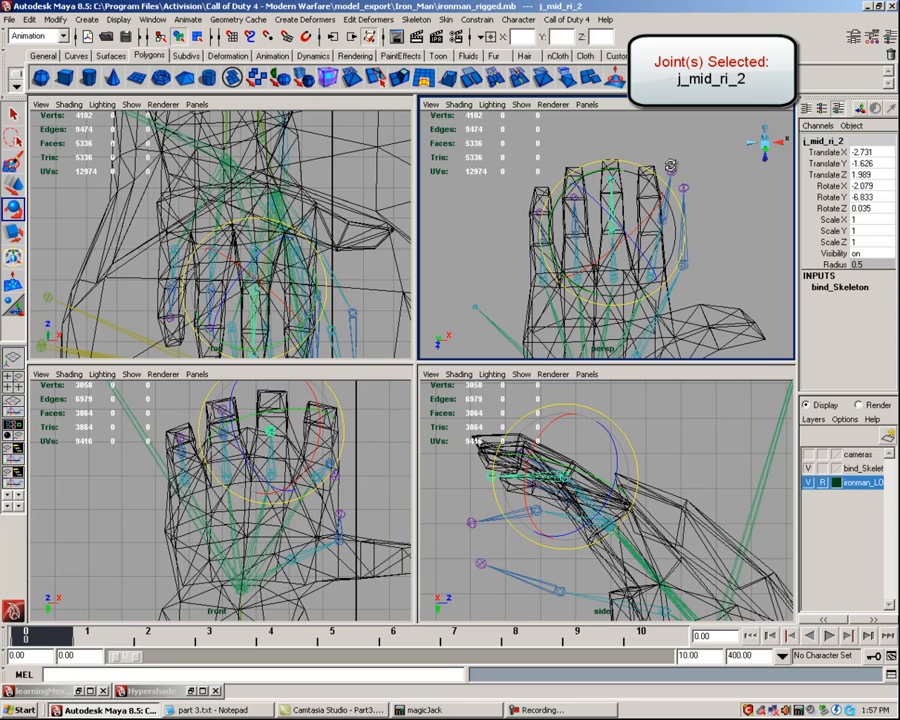
Select j_mid_ri_3 and move it toward the middle finger's last knuckle at about -2.62, -1.32, 1.77 in X, Y, Z.
click(14, 186)
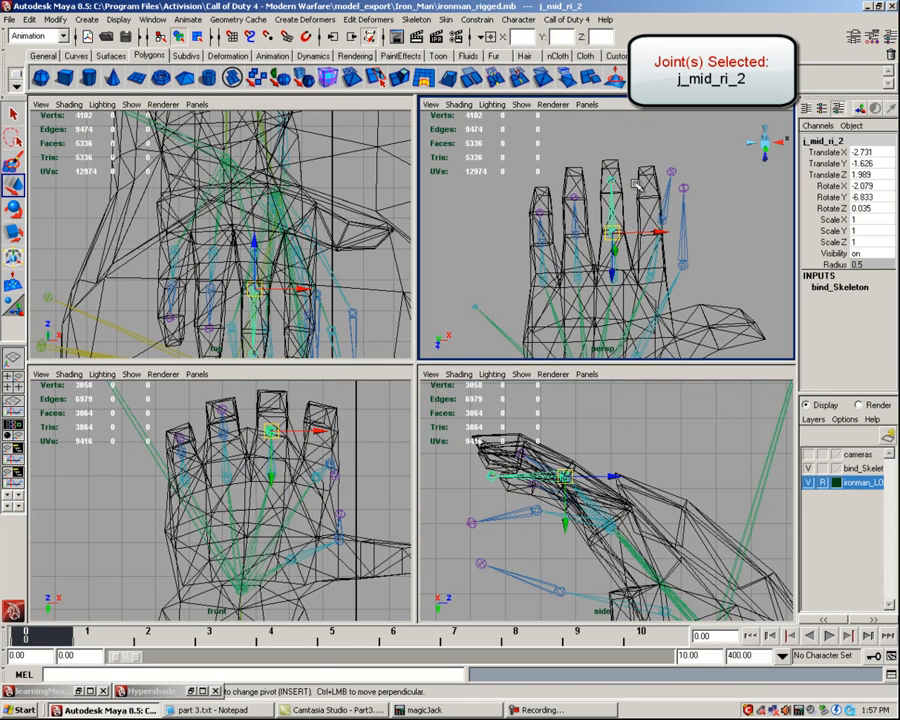
click(611, 196)
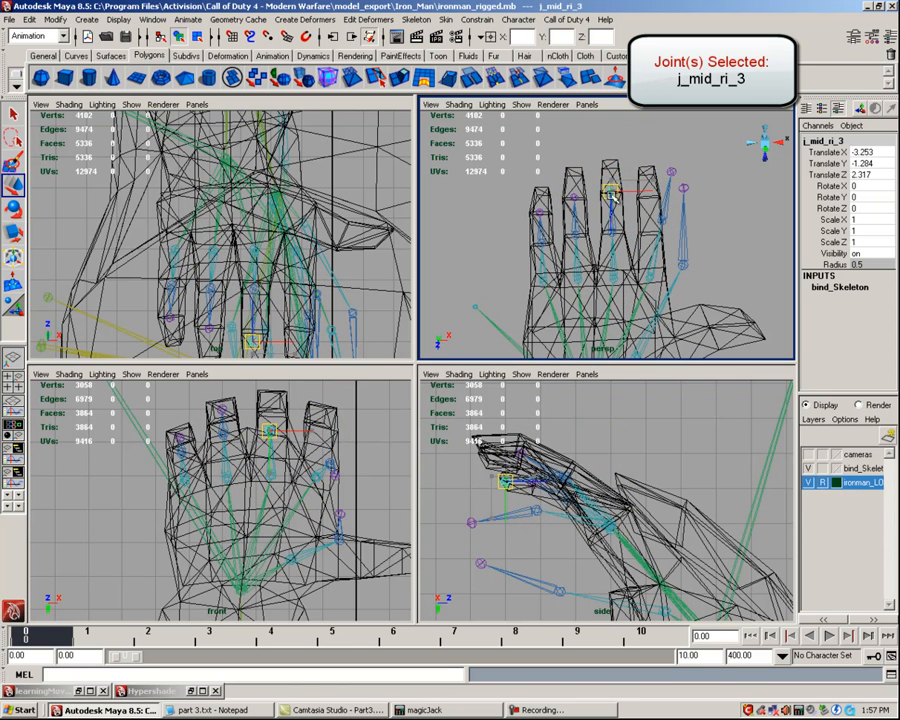
drag(612, 196, 612, 191)
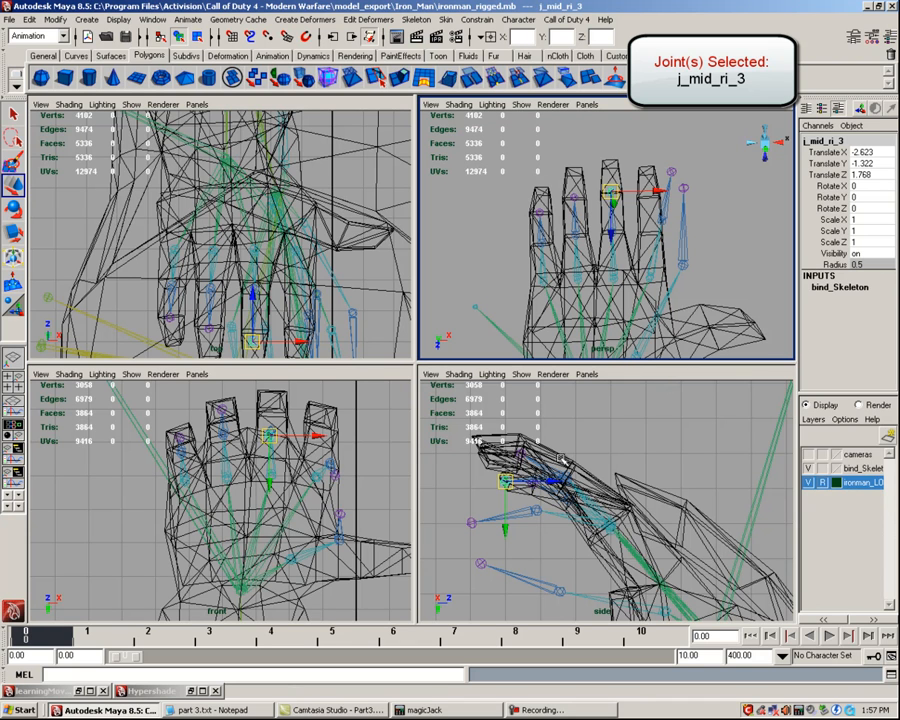
Rotate j_mid_ri_2 to about -17.09, -5.93, -21.03 and move j_mid_ri_3 to about -2.18, -1.07, 1.44 inside the middle finger.
click(13, 207)
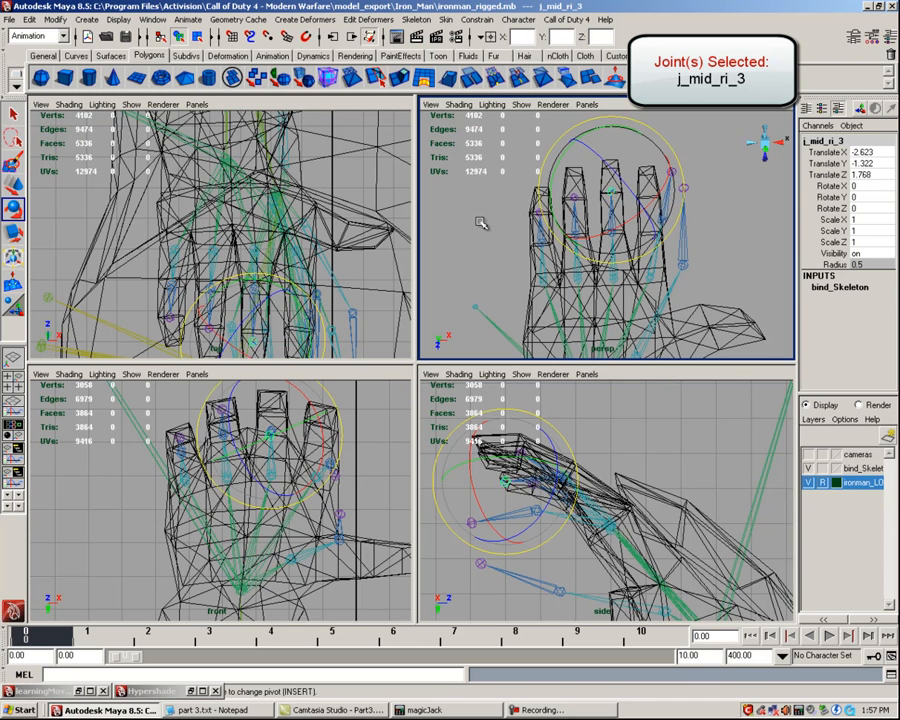
click(620, 228)
click(616, 218)
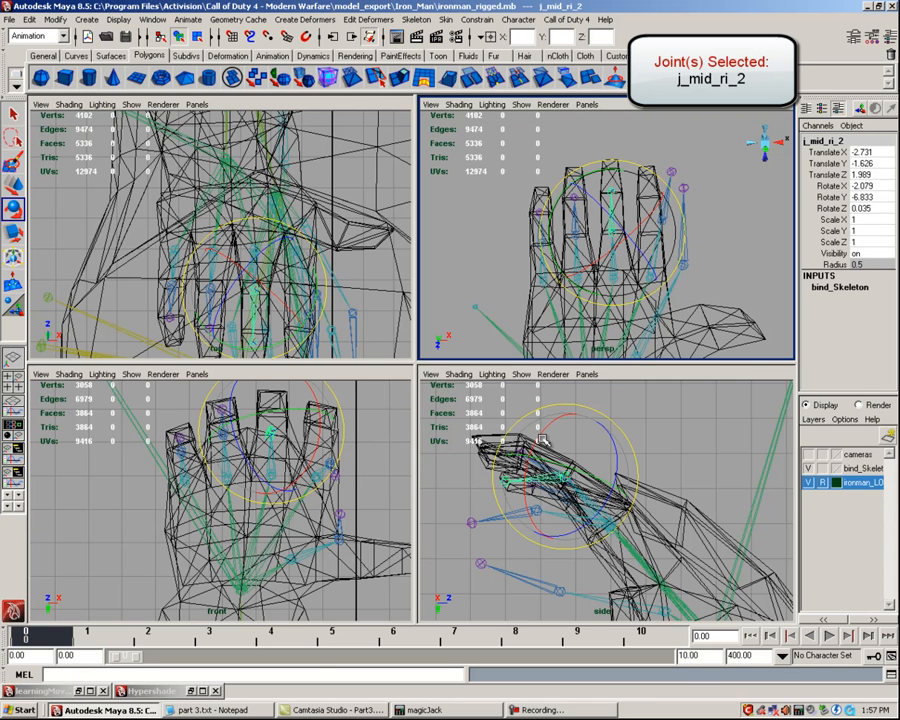
click(591, 411)
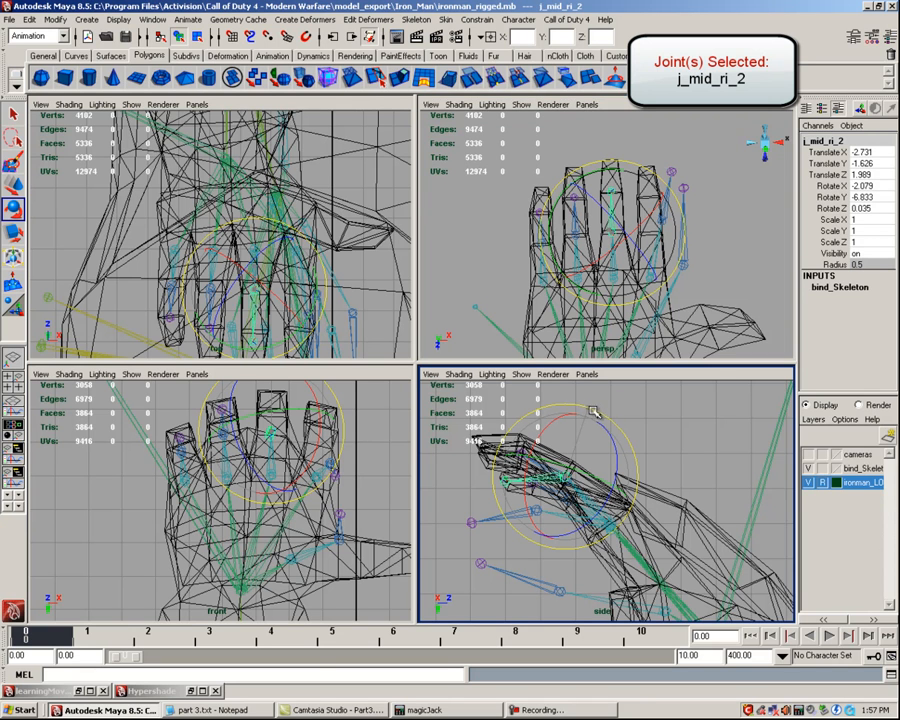
mouse_move(601, 436)
mouse_down()
mouse_move(598, 386)
mouse_move(601, 443)
mouse_up()
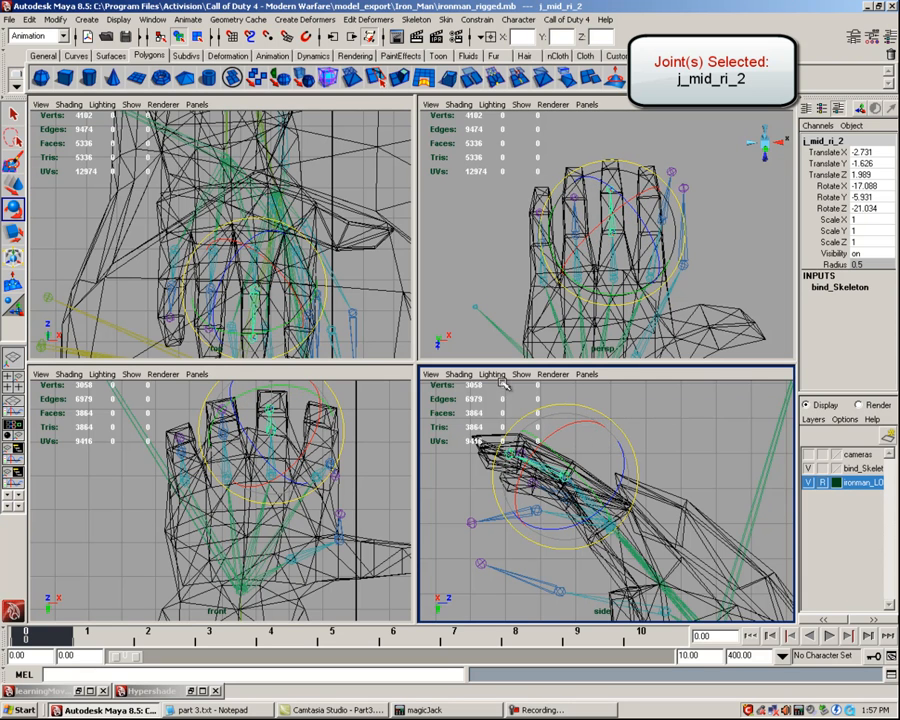
click(13, 186)
click(612, 197)
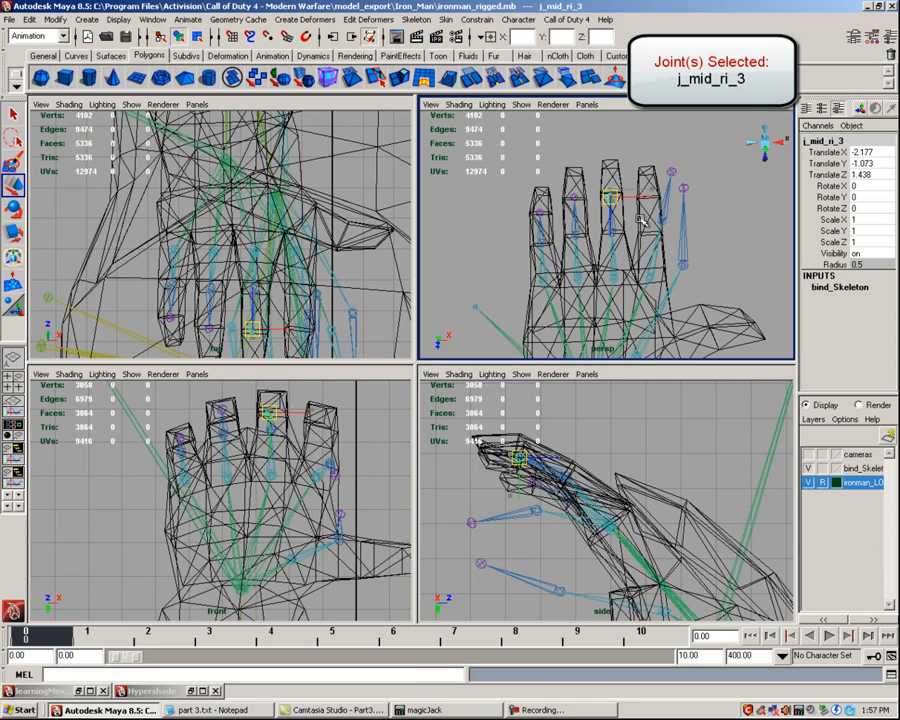
Select j_index_ri_1 and rotate it to about 7.09, -22.89, -20.84 in X, Y, Z to align the bone chain with the index finger.
click(650, 253)
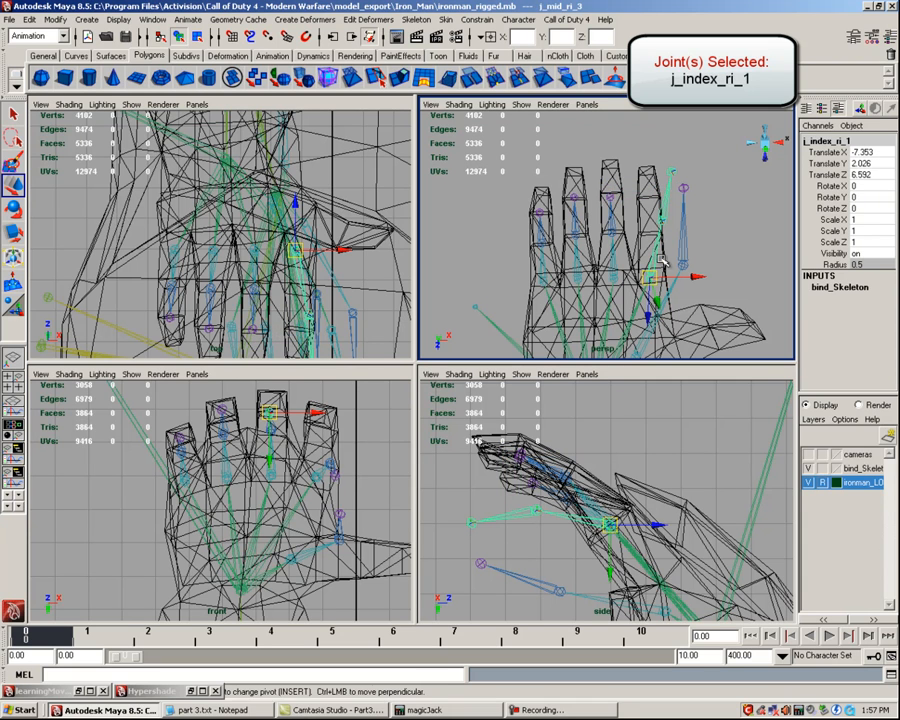
click(14, 208)
mouse_move(690, 213)
mouse_down()
mouse_move(684, 203)
mouse_move(674, 207)
mouse_up()
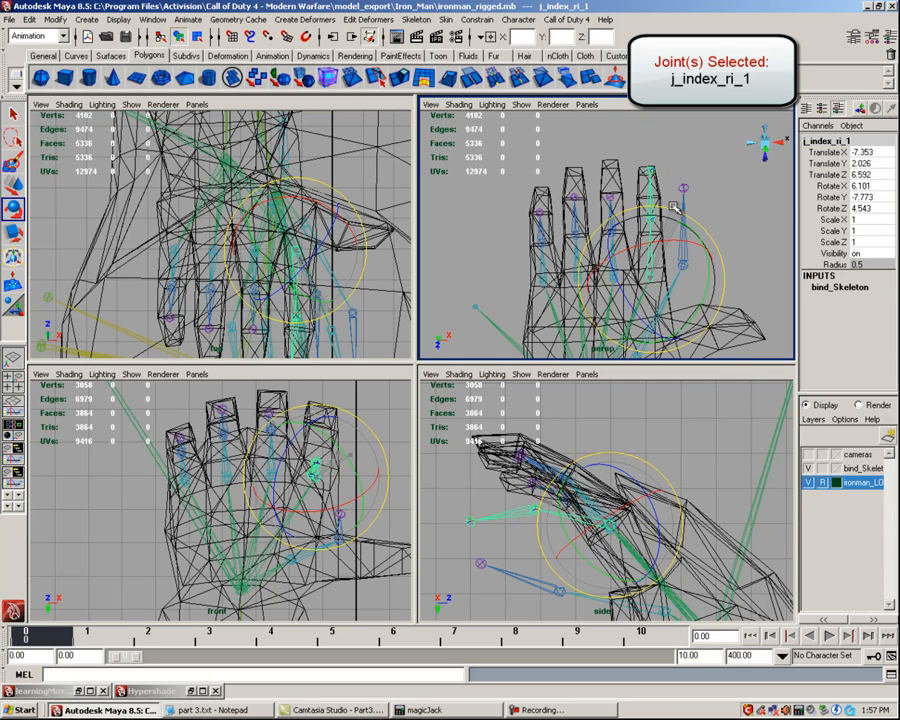
drag(627, 457, 659, 474)
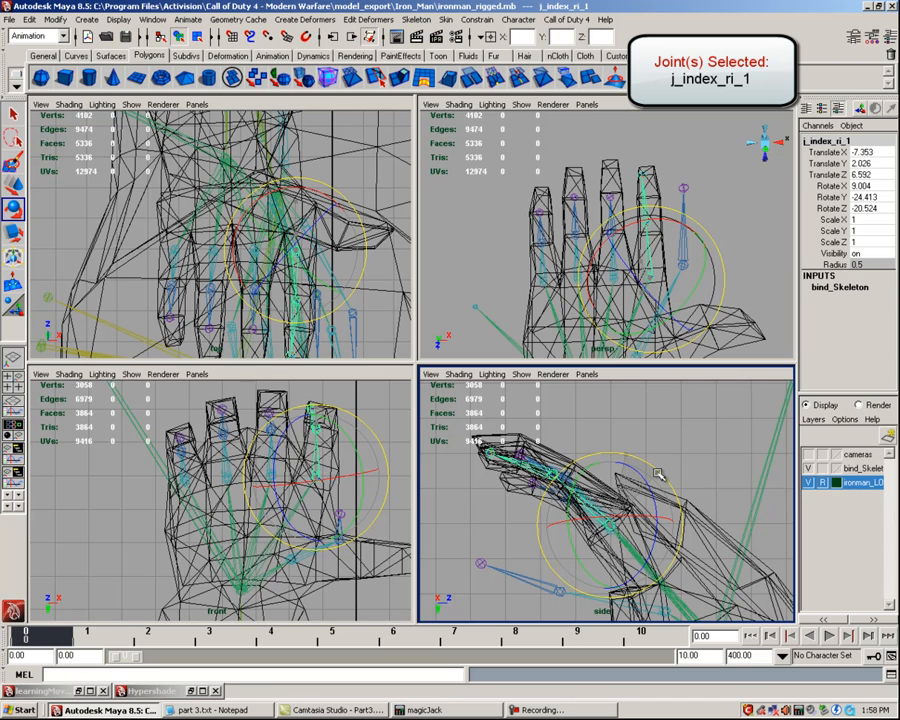
mouse_move(669, 216)
alt+mouse_down()
mouse_move(683, 232)
mouse_move(676, 207)
alt+mouse_up()
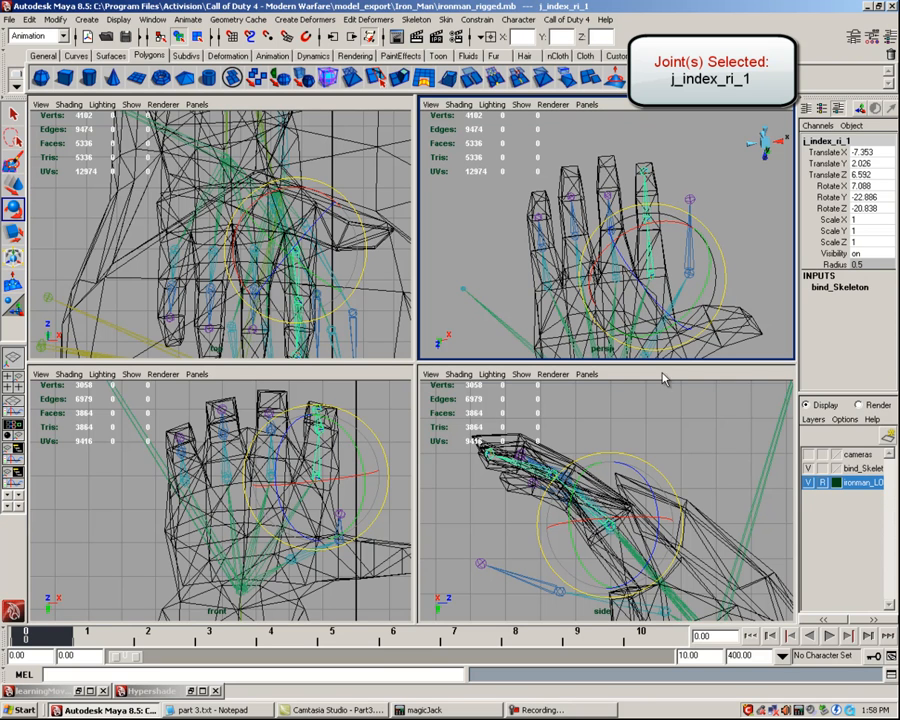
Move j_index_ri_2 to the index finger's middle knuckle at about -2.55, -1.52, 1.97 and rotate it to about -2.76, -2.01, -4.02.
click(12, 184)
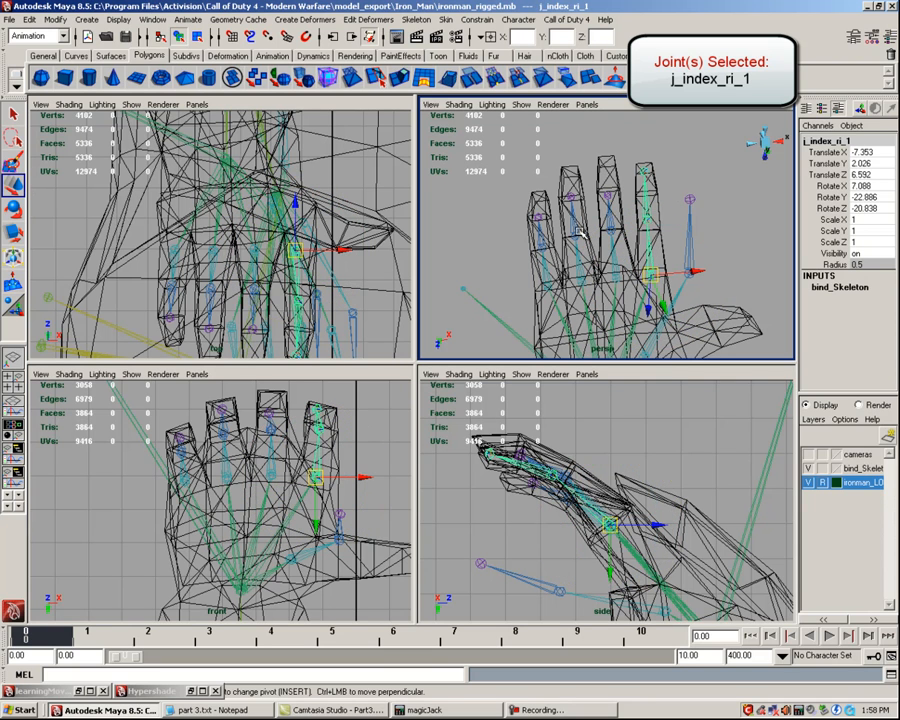
click(649, 227)
drag(650, 229, 651, 230)
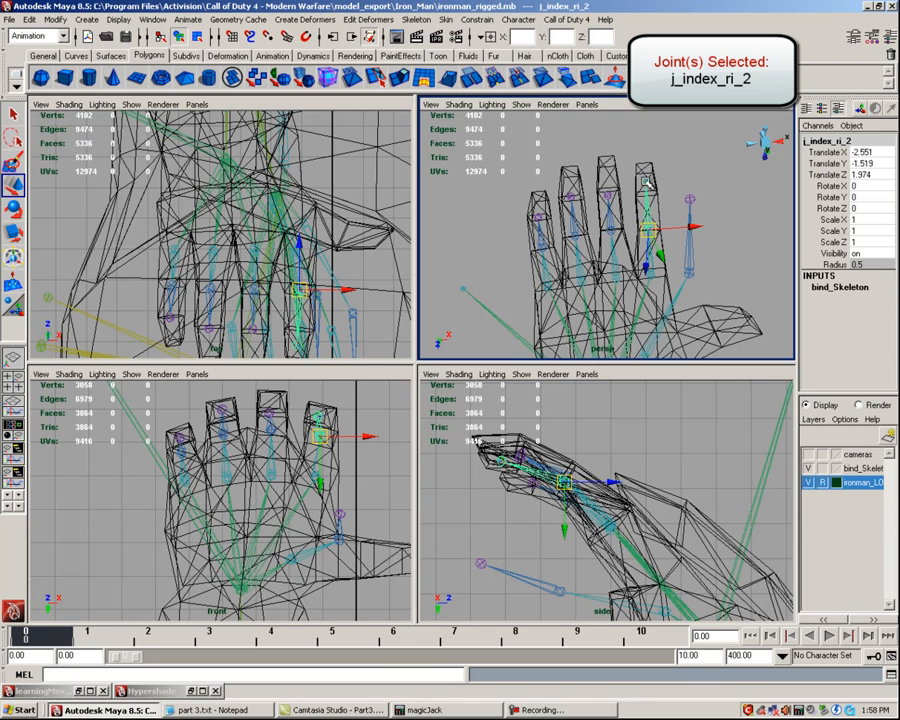
click(12, 206)
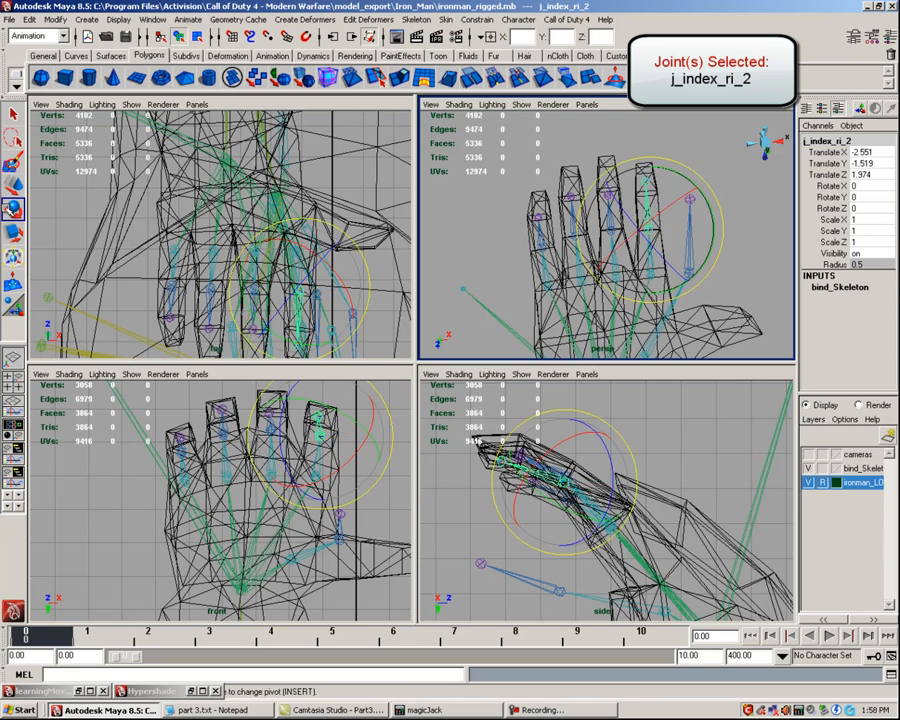
drag(577, 412, 589, 412)
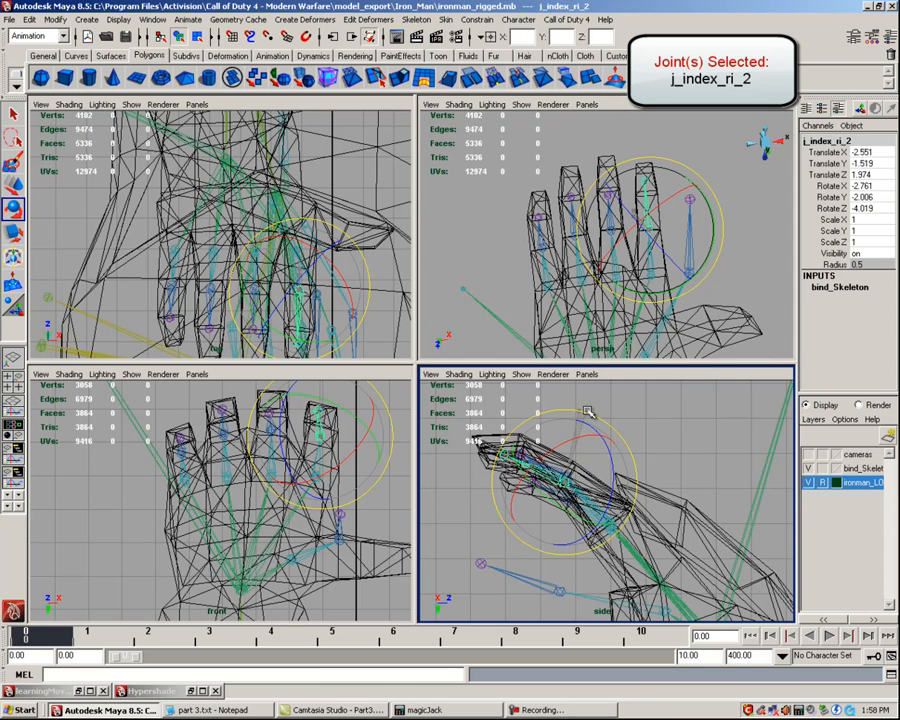
Select j_index_ri_3 and move it to the index finger's last knuckle at about -2.08, -0.61, 1.68 in X, Y, Z.
click(13, 184)
click(645, 181)
drag(645, 182, 646, 191)
alt+drag(691, 227, 646, 197)
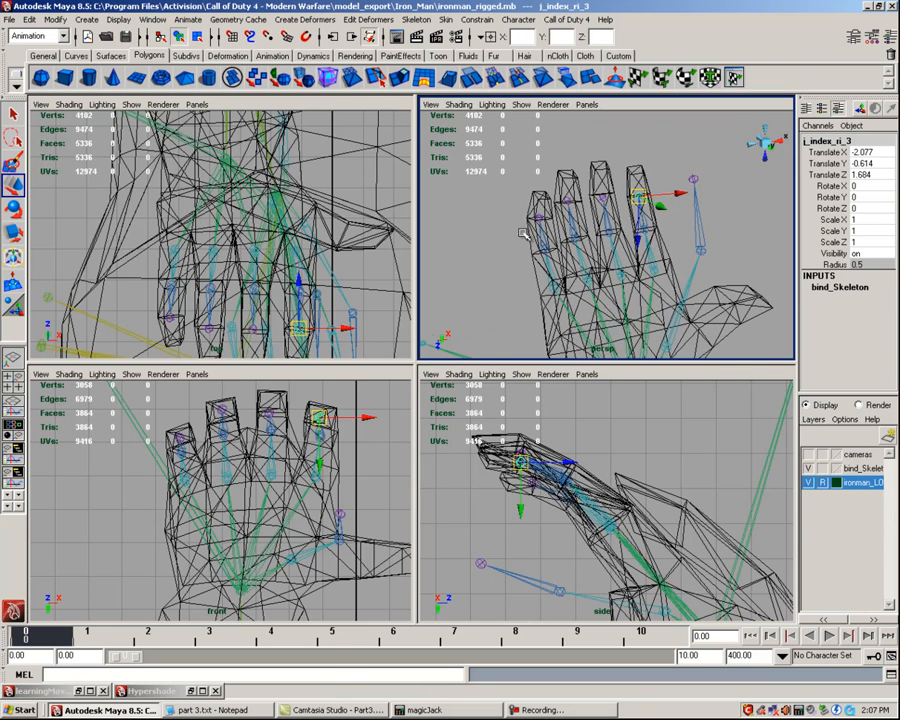
Check the finger joints against the shaded mesh and rotate j_mid_ri_2 to about -20.71, -6.54, -26.13 to seat the middle fingertip joint.
key(5)
mouse_move(509, 240)
alt+mouse_down()
mouse_move(560, 217)
mouse_move(575, 221)
mouse_move(538, 237)
mouse_move(518, 262)
mouse_move(512, 215)
mouse_move(496, 191)
mouse_move(586, 209)
mouse_move(615, 233)
mouse_move(600, 228)
mouse_move(570, 246)
mouse_move(660, 234)
mouse_move(597, 255)
mouse_move(569, 245)
alt+mouse_up()
click(600, 228)
click(580, 255)
click(578, 256)
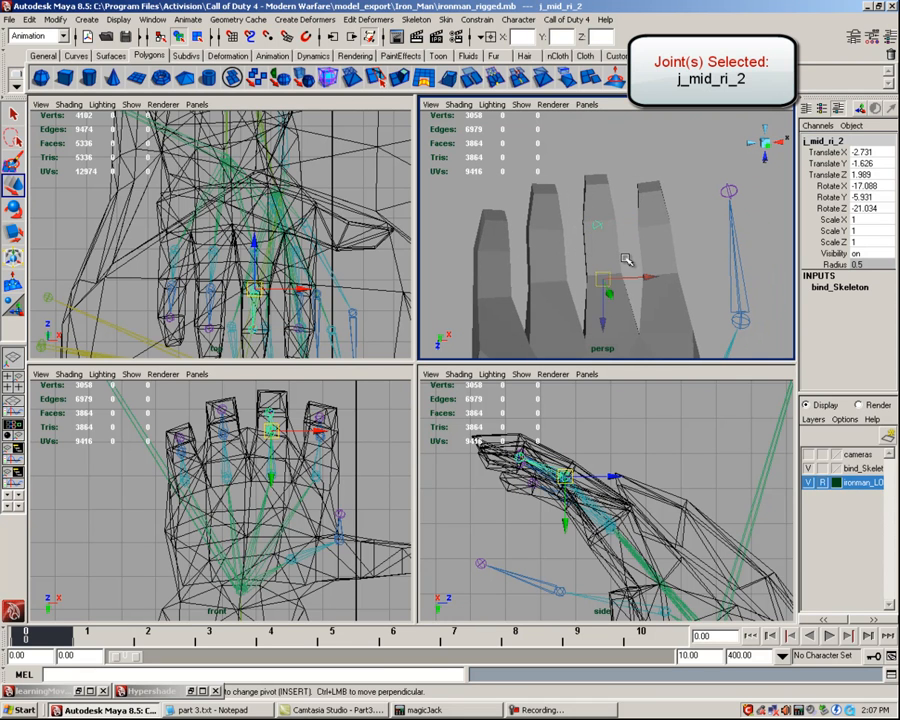
key(4)
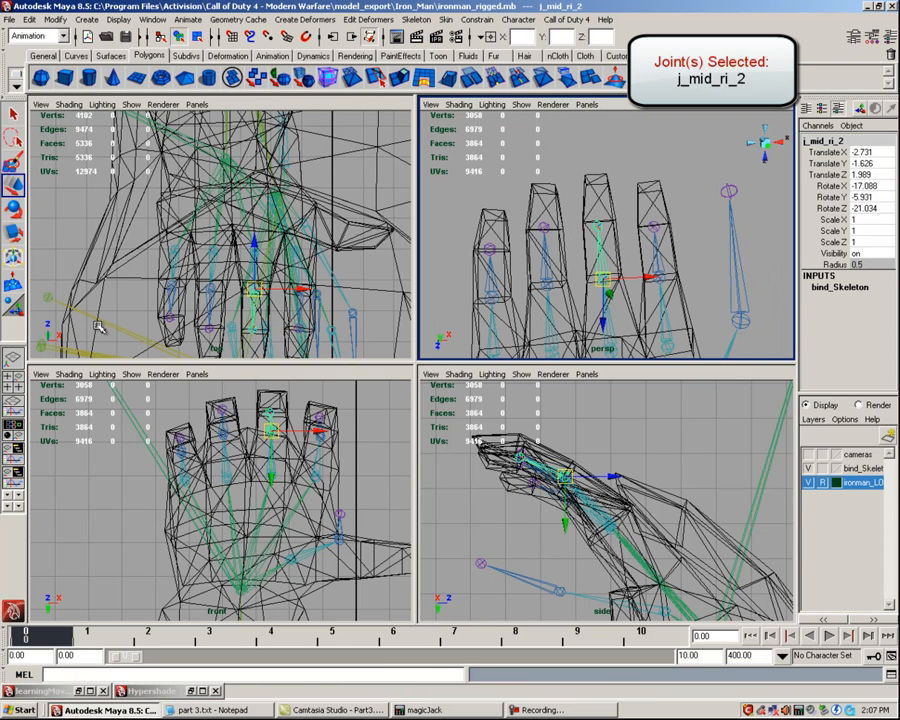
key(e)
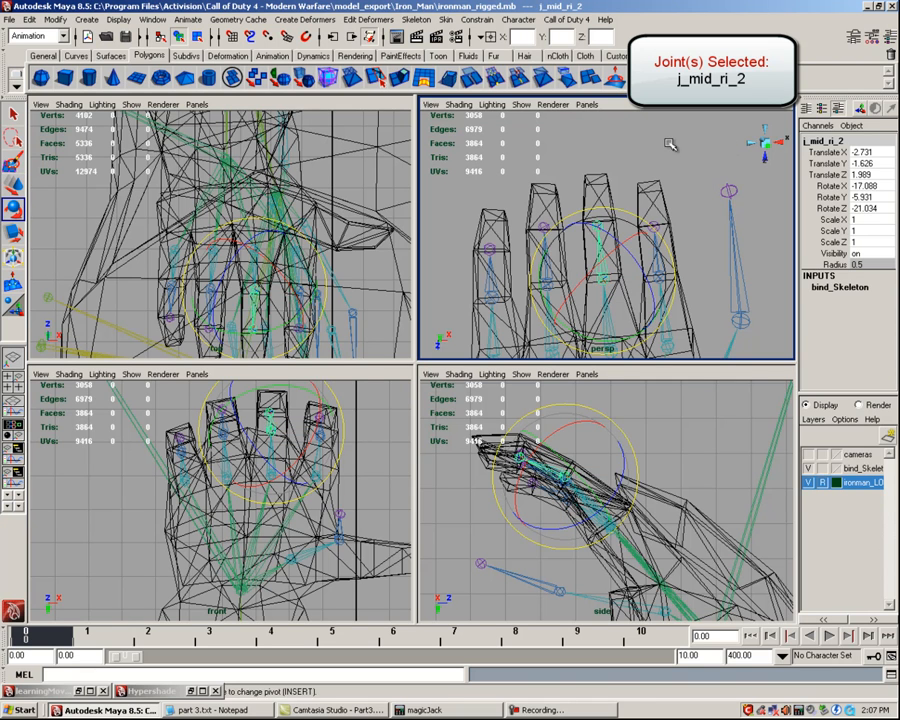
click(655, 148)
key(5)
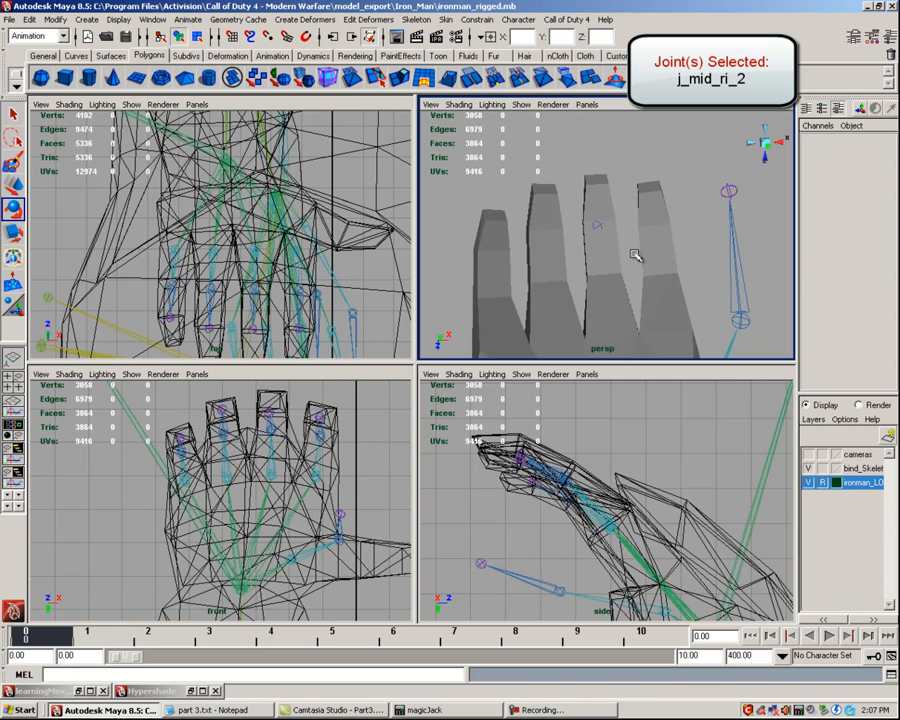
click(583, 255)
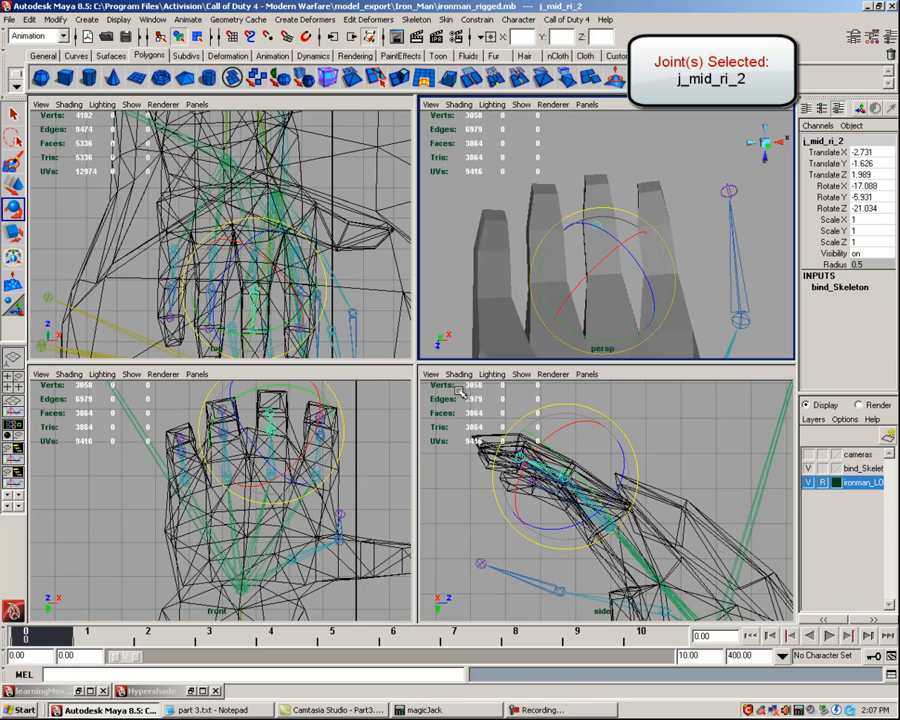
drag(583, 403, 590, 404)
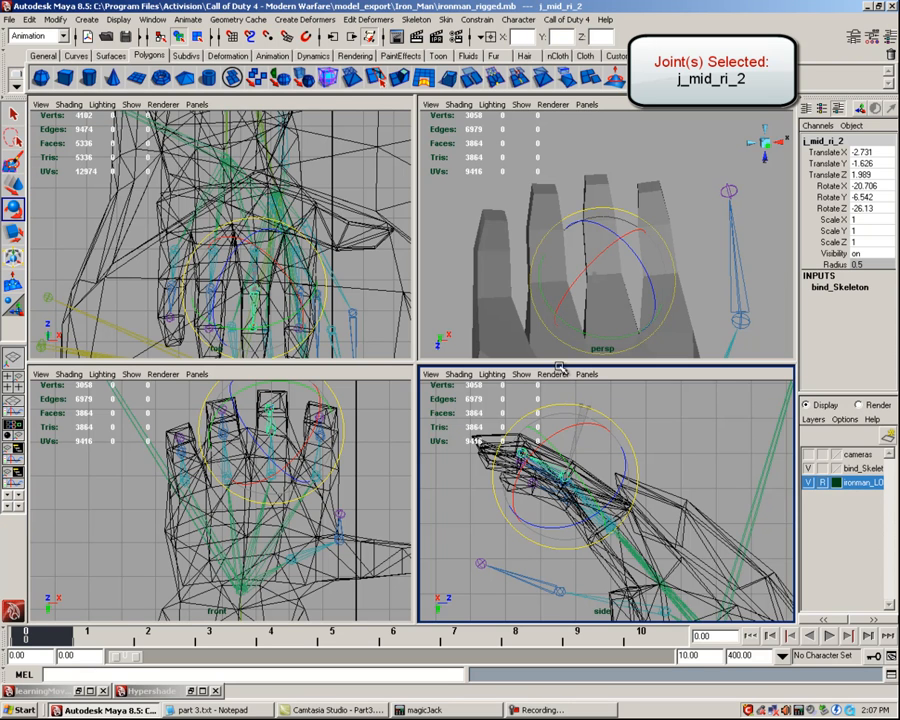
mouse_move(572, 233)
alt+mouse_down()
mouse_move(683, 225)
mouse_move(680, 215)
mouse_move(576, 312)
mouse_move(703, 277)
mouse_move(711, 257)
mouse_move(697, 285)
alt+mouse_up()
key(4)
mouse_move(627, 285)
alt+mouse_down()
mouse_move(769, 281)
mouse_move(705, 261)
mouse_move(701, 237)
mouse_move(690, 232)
mouse_move(562, 284)
mouse_move(663, 252)
mouse_move(643, 245)
mouse_move(701, 249)
mouse_move(715, 203)
mouse_move(657, 259)
mouse_move(667, 281)
mouse_move(681, 263)
mouse_move(665, 278)
mouse_move(743, 255)
mouse_move(677, 266)
alt+mouse_up()
key(5)
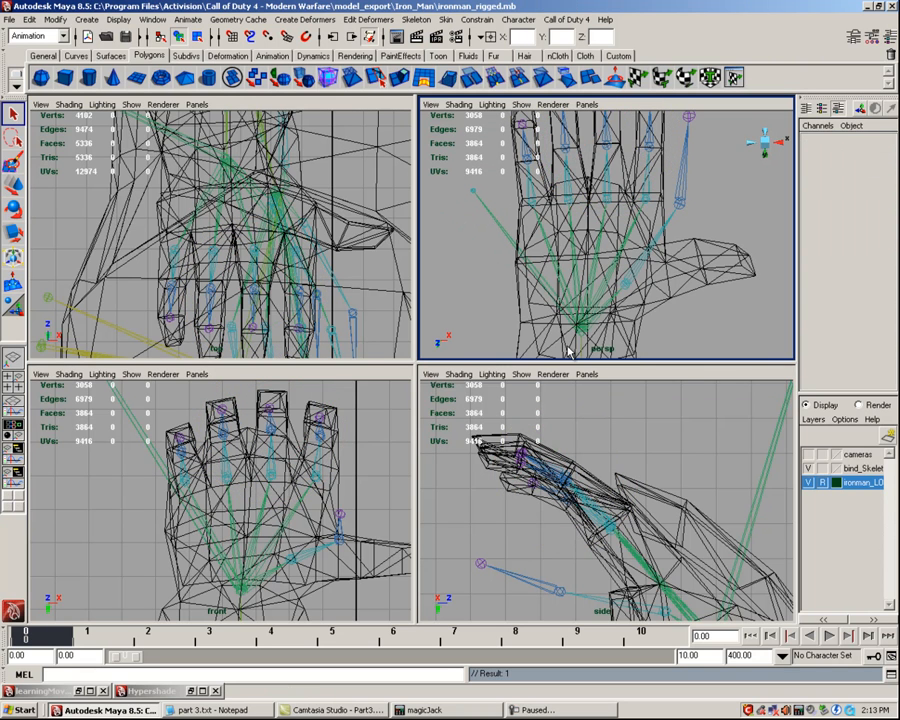
Select j_thumb_ri_1 and rotate it toward the thumb to about 6.3, -7.39, -22.37 in X, Y, Z.
alt+drag(570, 350, 570, 262)
click(600, 268)
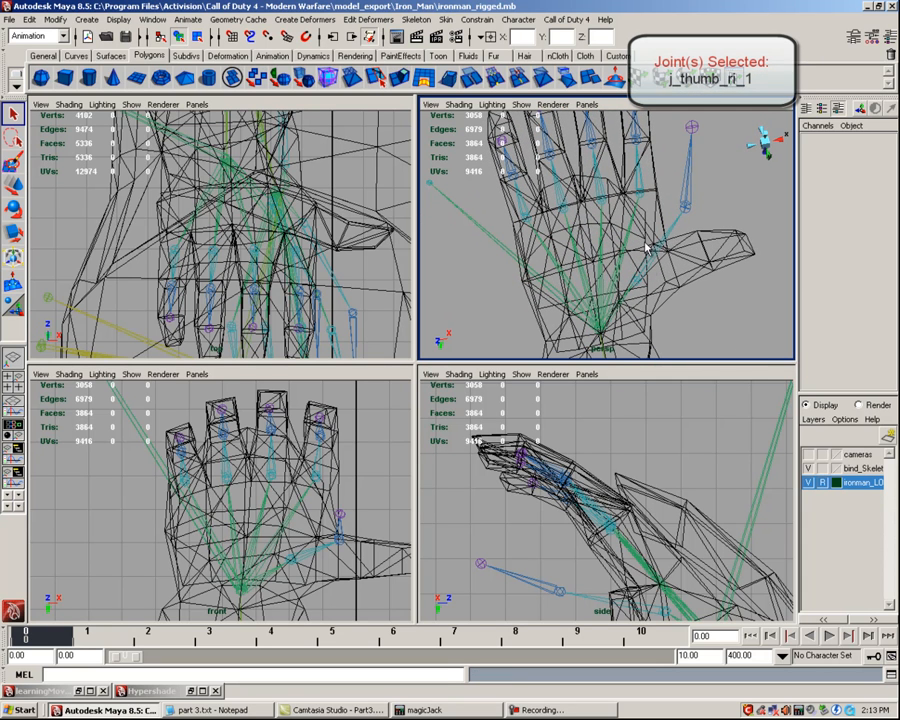
click(15, 207)
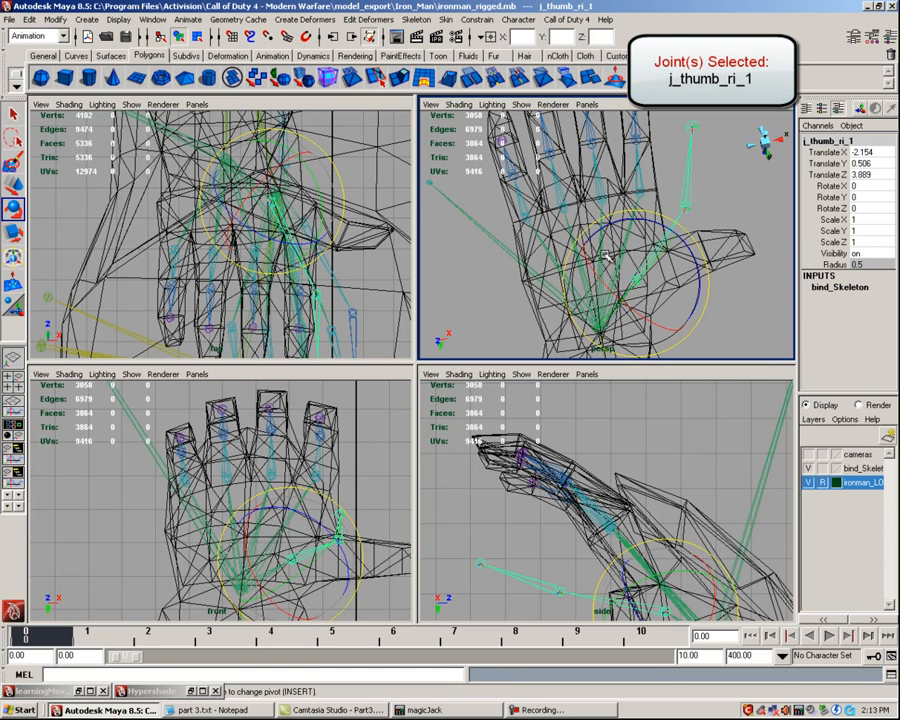
alt+drag(607, 257, 585, 241)
drag(684, 236, 696, 268)
alt+middle_drag(343, 515, 323, 449)
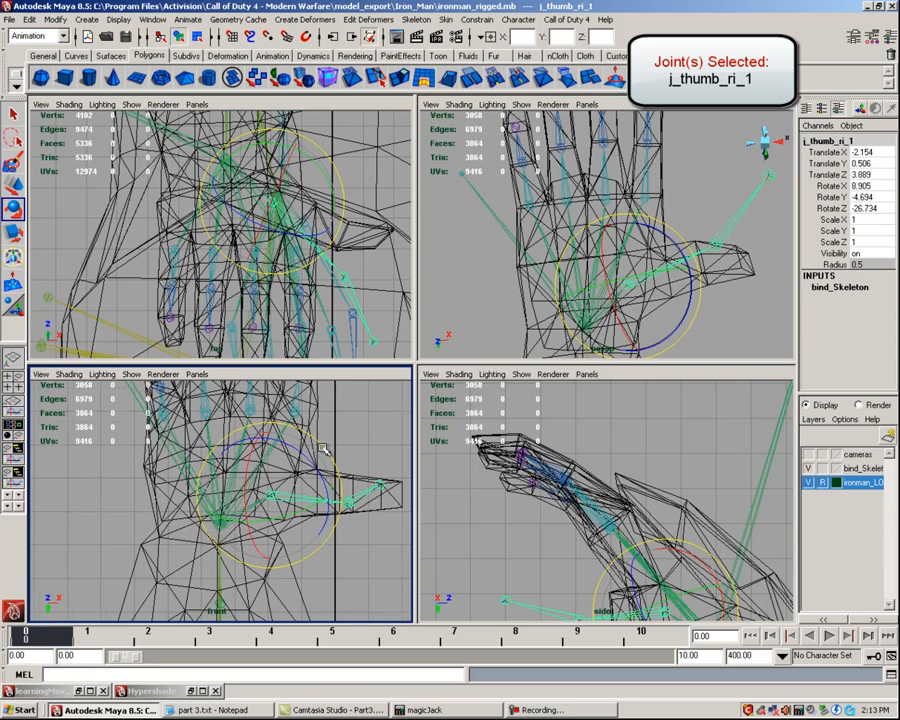
drag(323, 449, 316, 442)
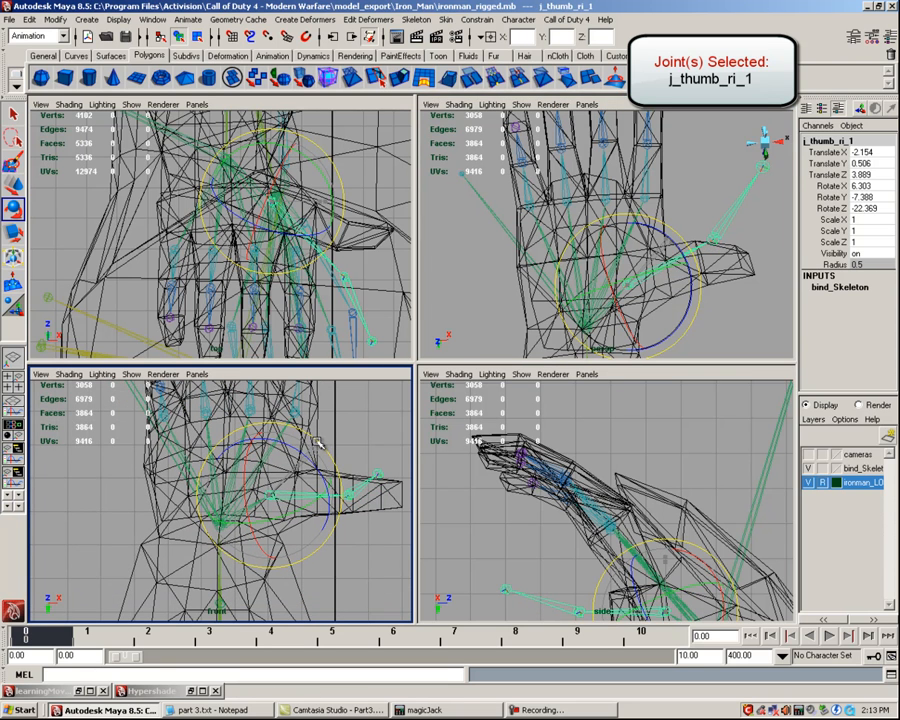
Refine the rotation of j_thumb_ri_1 to about 8.44, -23.53, -34.73 so its bone runs through the thumb mesh.
alt+middle_drag(659, 454, 655, 410)
mouse_move(683, 256)
alt+mouse_down()
mouse_move(637, 253)
mouse_move(697, 254)
mouse_move(700, 264)
alt+mouse_up()
alt+right_drag(700, 264, 720, 284)
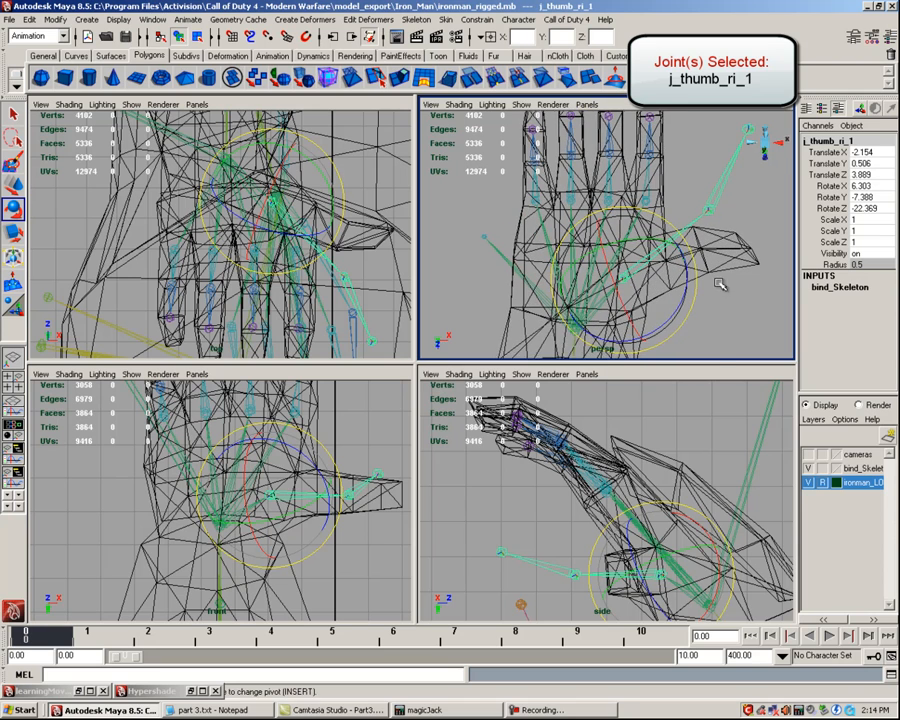
click(670, 590)
alt+drag(652, 290, 641, 258)
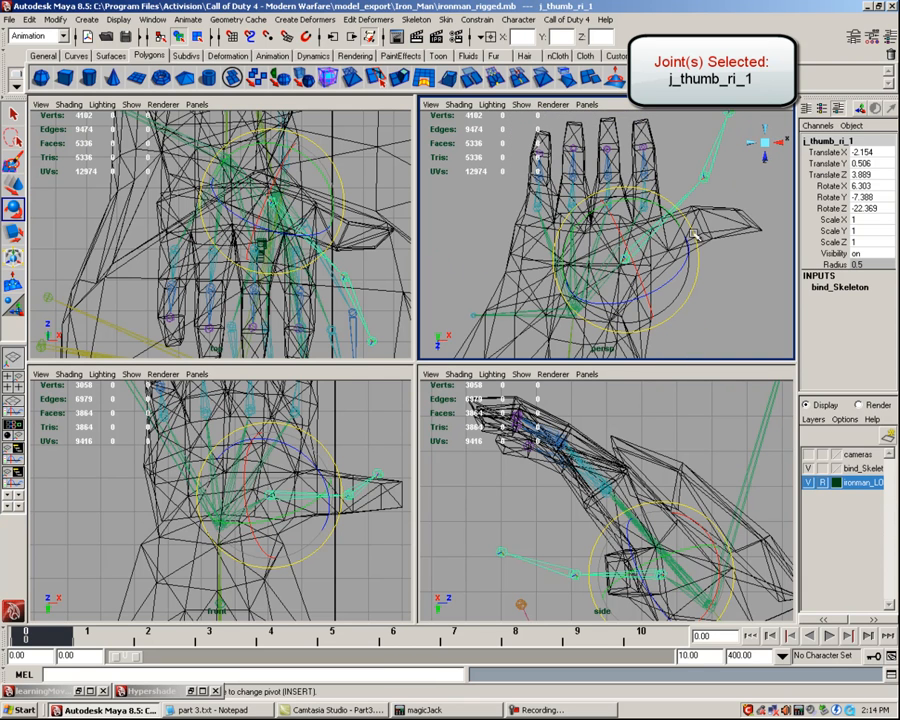
drag(693, 233, 700, 260)
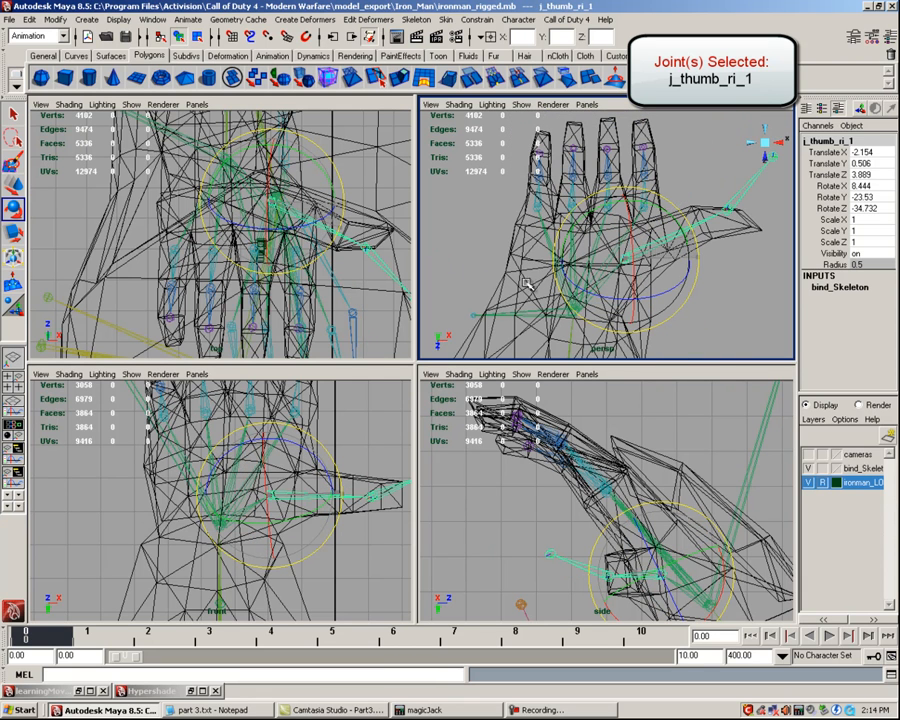
Select j_thumb_ri_2 and move it back to the thumb's base knuckle at about -2.31, -0.4, 0.87 in X, Y, Z.
alt+drag(535, 303, 656, 278)
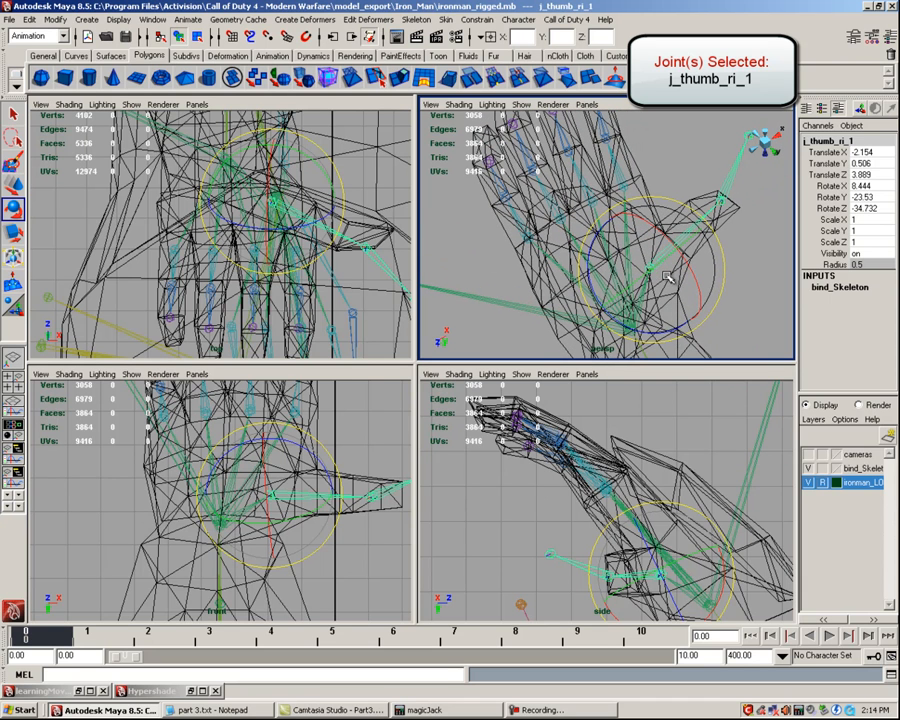
click(718, 264)
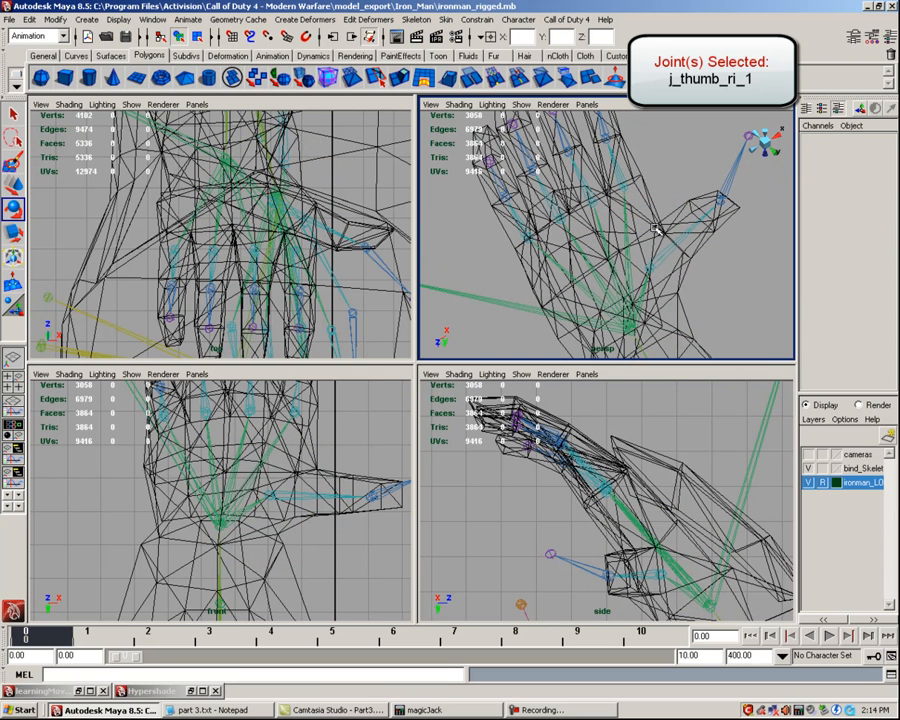
click(714, 219)
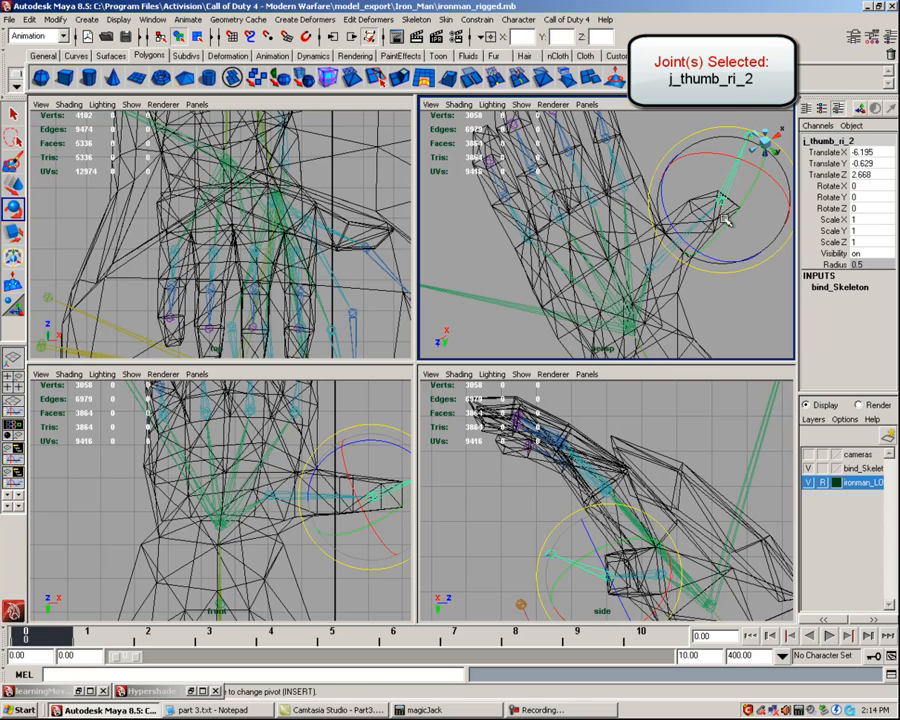
key(w)
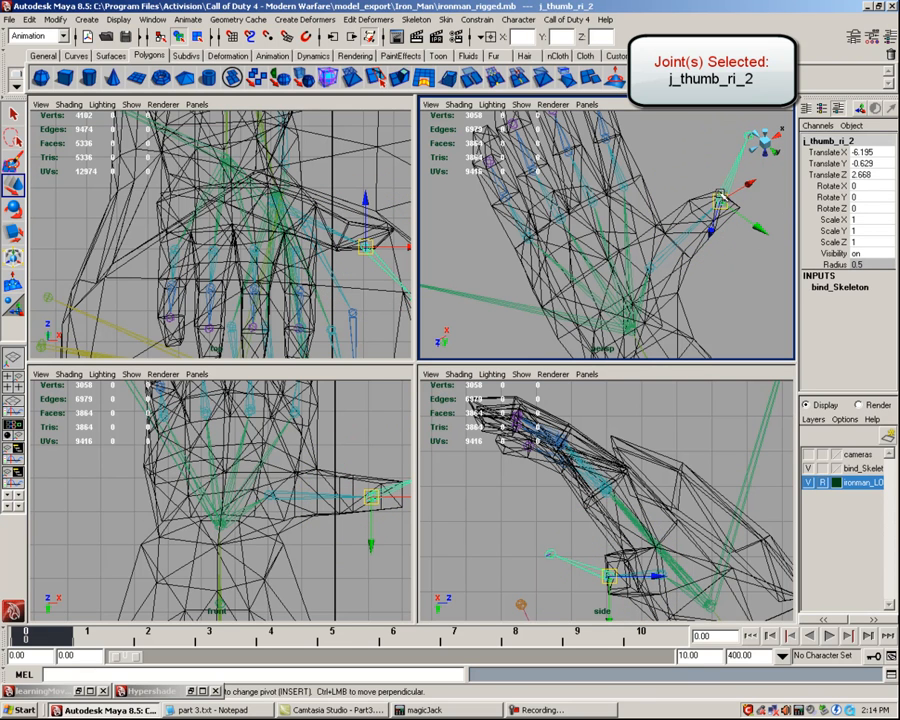
drag(721, 200, 675, 243)
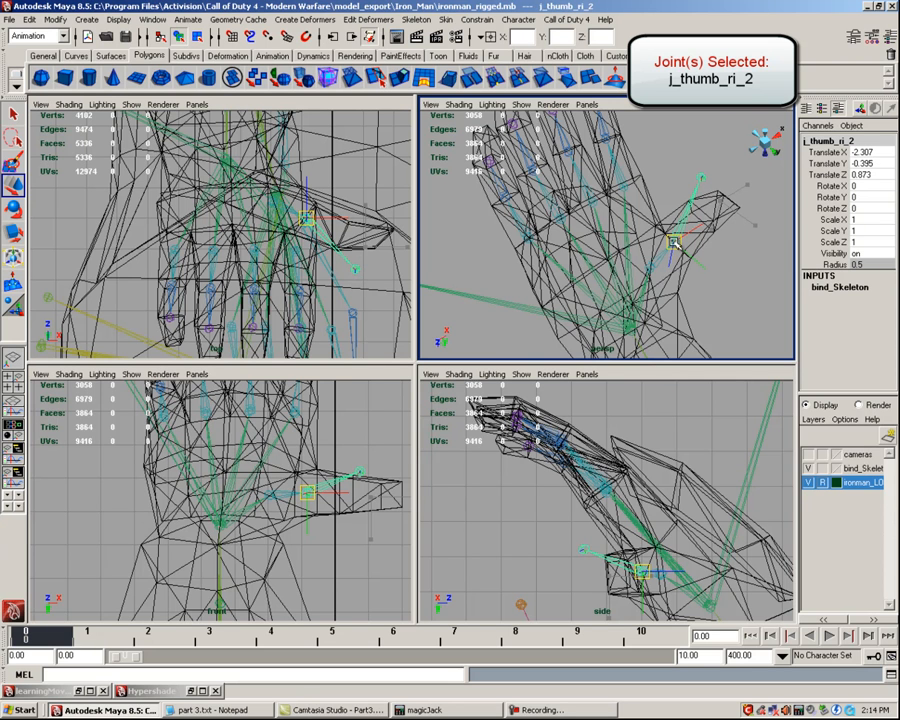
Rotate j_thumb_ri_2 to about -7.82, 1.11, -24.61 in X, Y, Z to point the bone along the thumb.
alt+drag(699, 295, 661, 262)
key(e)
alt+drag(748, 214, 722, 287)
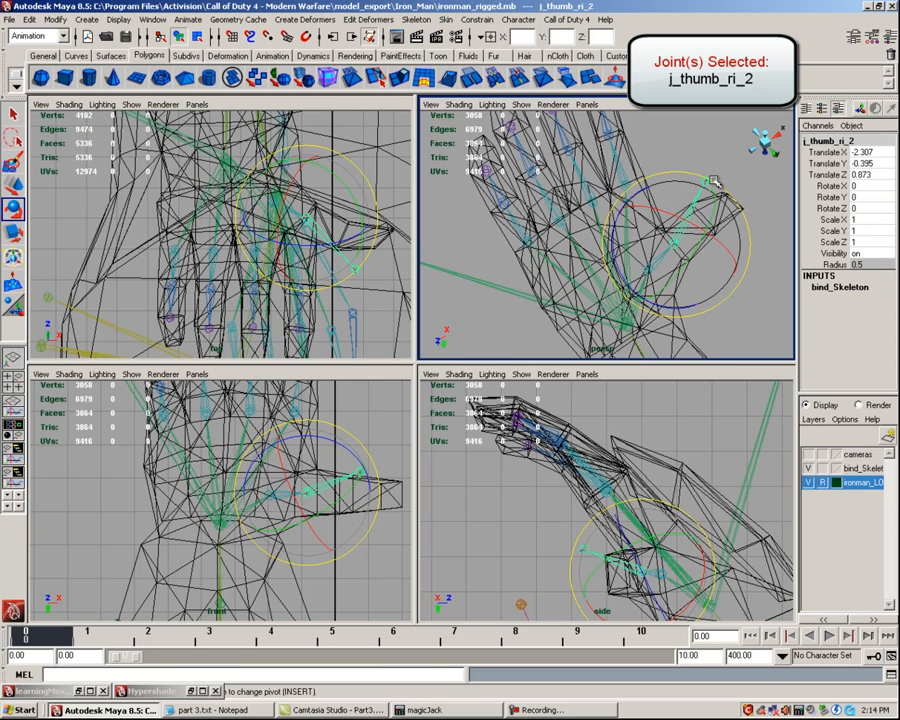
drag(714, 184, 735, 207)
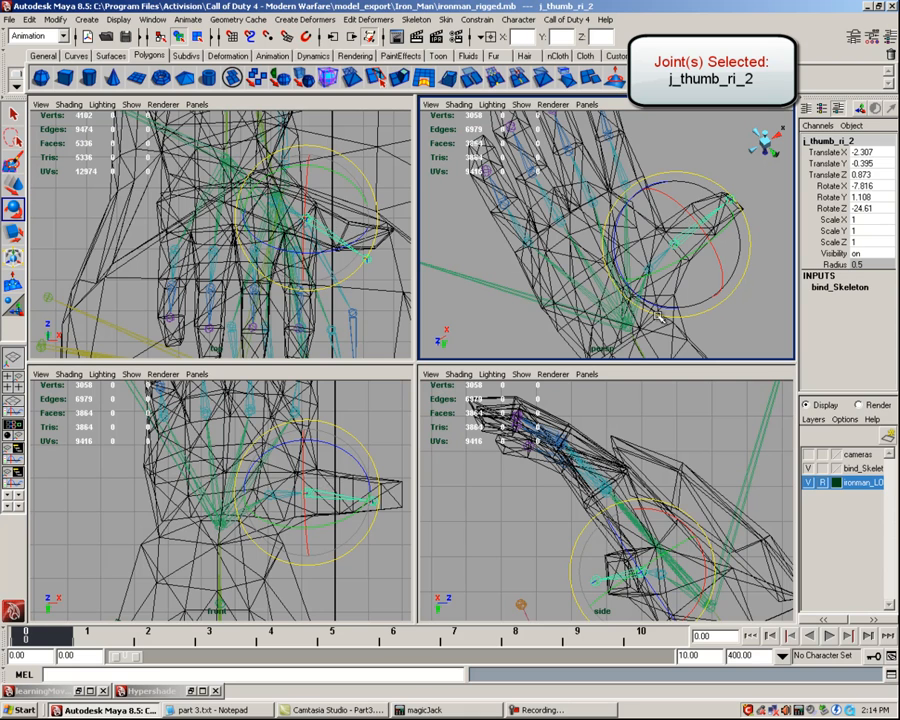
Refine the rotation of j_thumb_ri_2 to about 0.82, -7.81, -30.05 in X, Y, Z so its bone follows the thumb.
drag(579, 543, 579, 532)
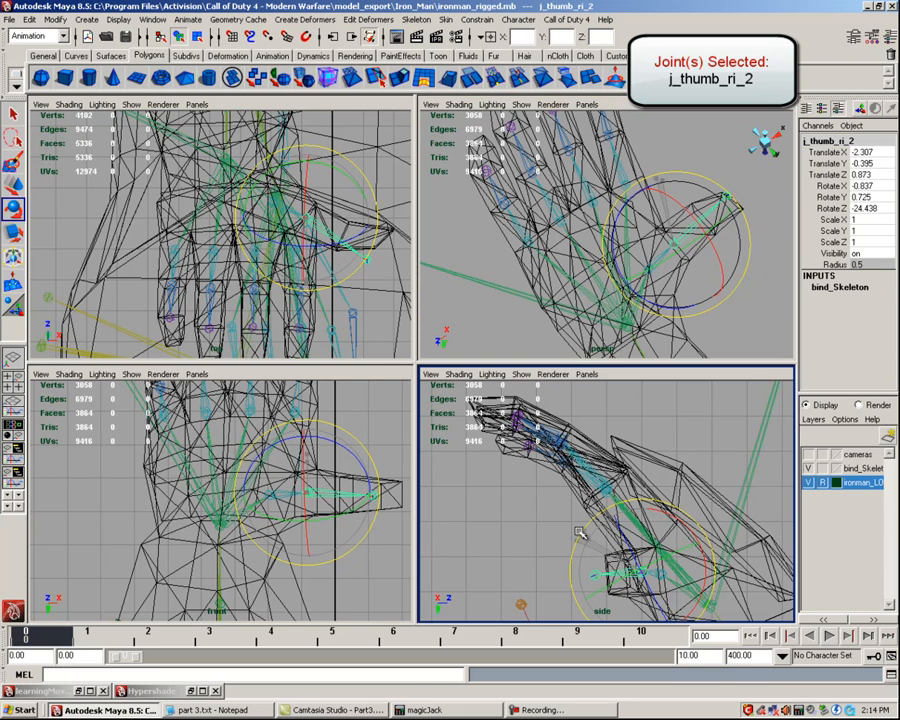
alt+drag(715, 230, 627, 286)
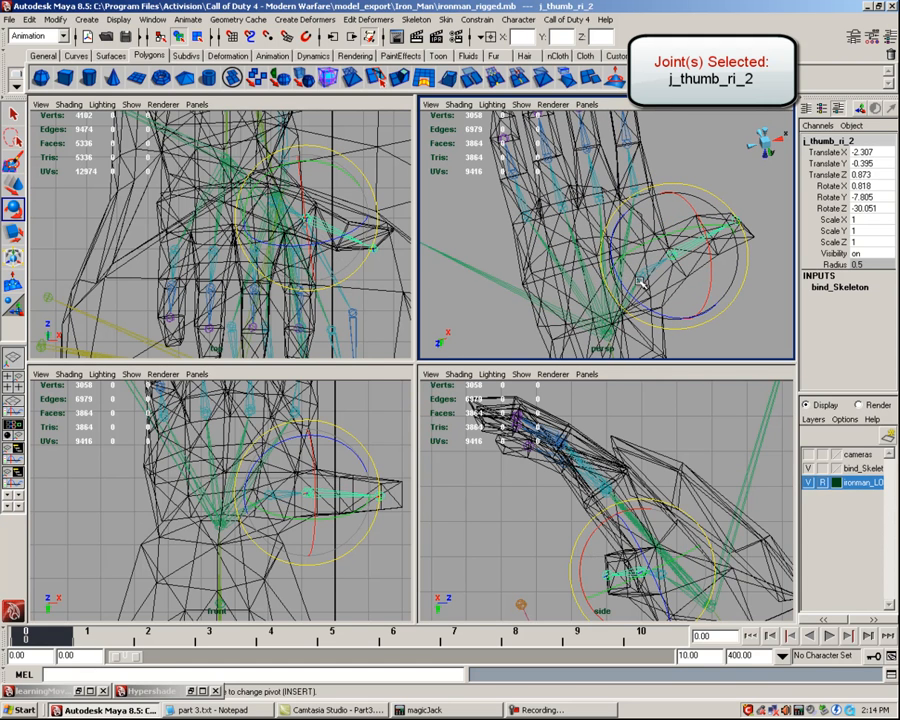
Select j_thumb_ri_3 and move it back inside the thumb mesh at about -2.17, -0.41, 1.3 in X, Y, Z.
key(w)
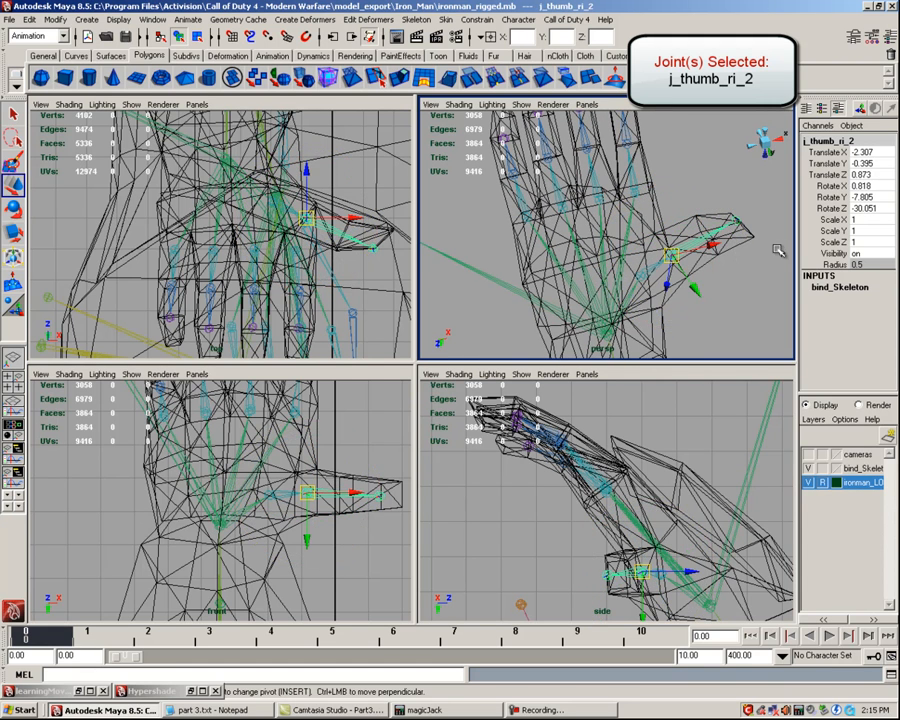
click(778, 248)
click(738, 221)
alt+drag(735, 224, 715, 229)
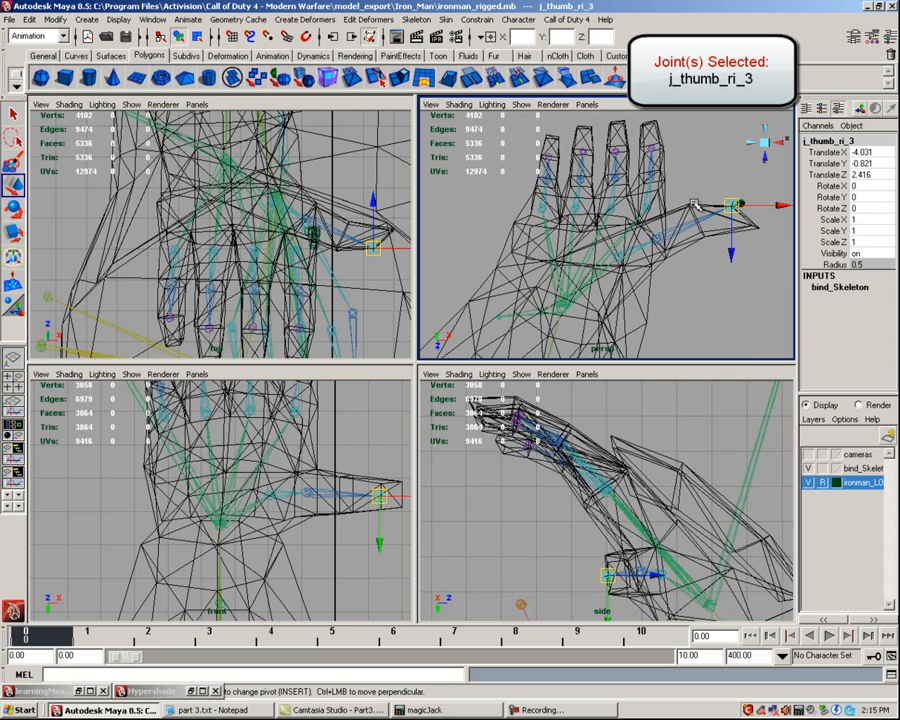
drag(735, 205, 700, 222)
alt+drag(763, 283, 591, 255)
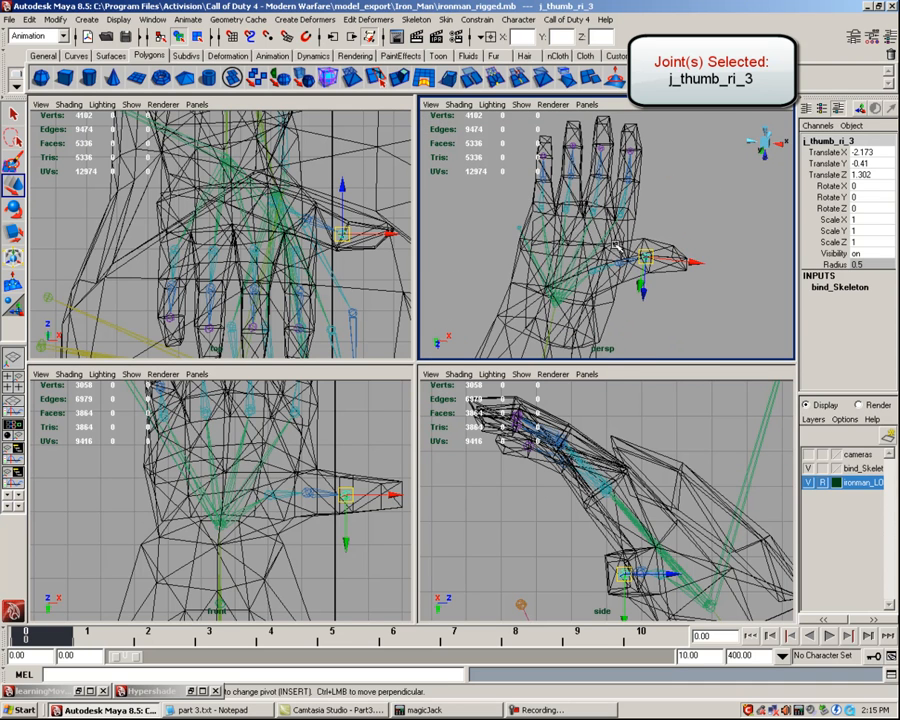
Examine the hand, arm and whole model in shaded perspective to see how the skeleton sits in the mesh.
key(5)
alt+drag(531, 249, 635, 291)
scroll(616, 222, down, 3)
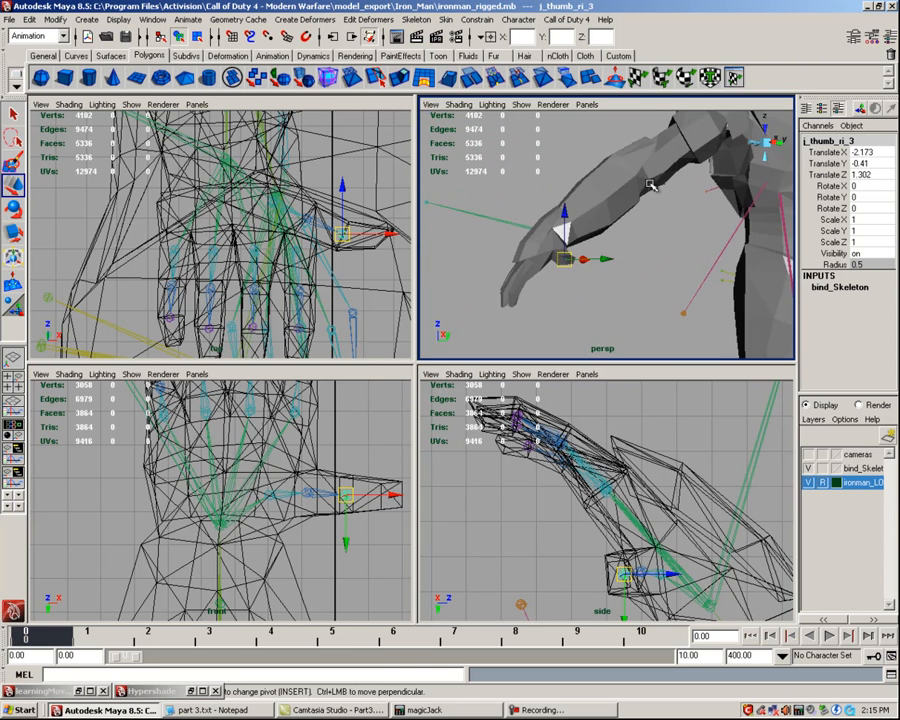
alt+middle_drag(760, 182, 667, 177)
scroll(667, 177, down, 2)
scroll(672, 192, down, 3)
alt+drag(677, 197, 626, 206)
alt+middle_drag(671, 173, 615, 246)
alt+drag(615, 246, 621, 229)
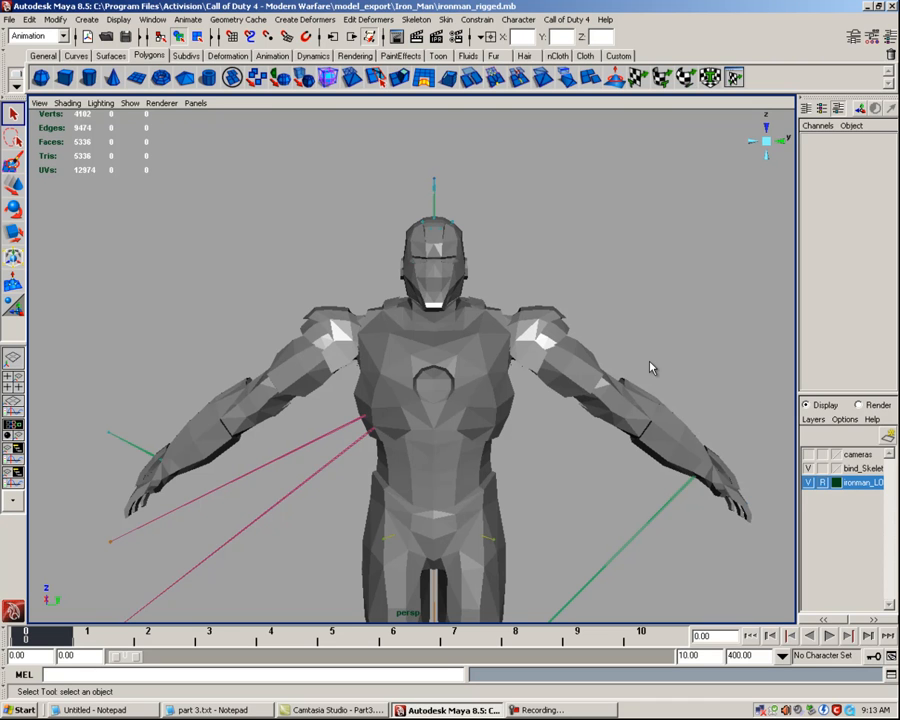
In the wireframe side profile of the head, select neck and j_neck together and lower them until j_neck's Translate X is about 21.9.
key(space)
drag(597, 333, 550, 335)
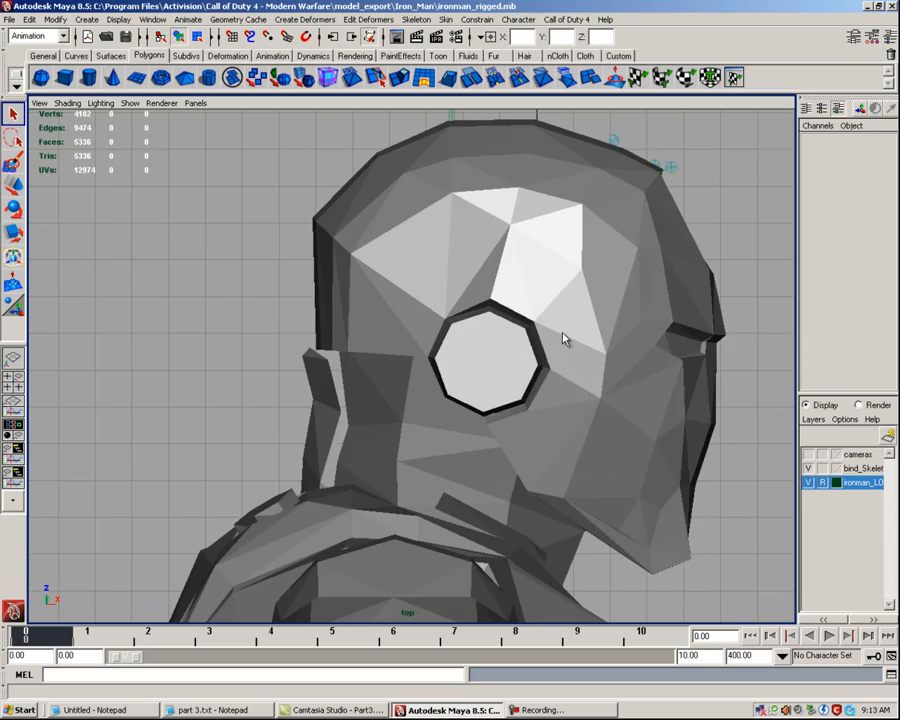
key(4)
alt+middle_drag(552, 332, 533, 208)
scroll(557, 316, up, 8)
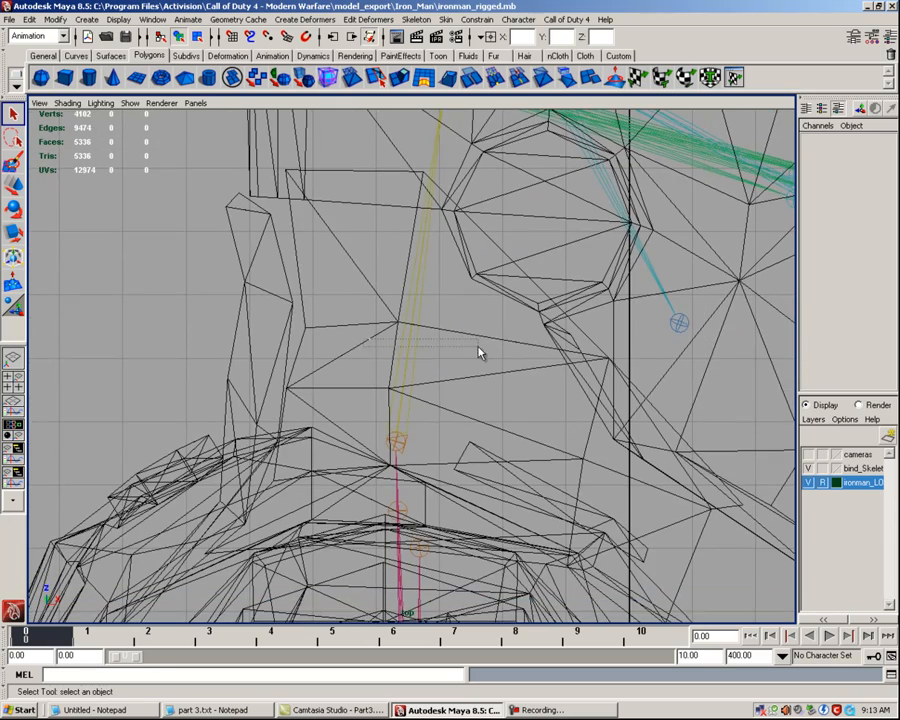
drag(478, 352, 336, 343)
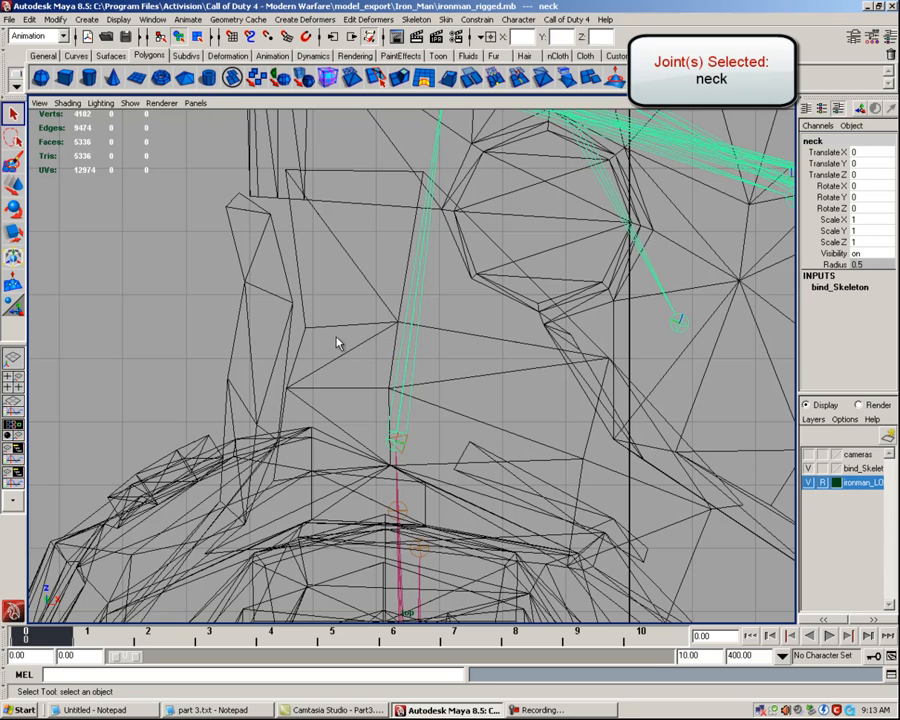
click(404, 450)
scroll(441, 412, down, 3)
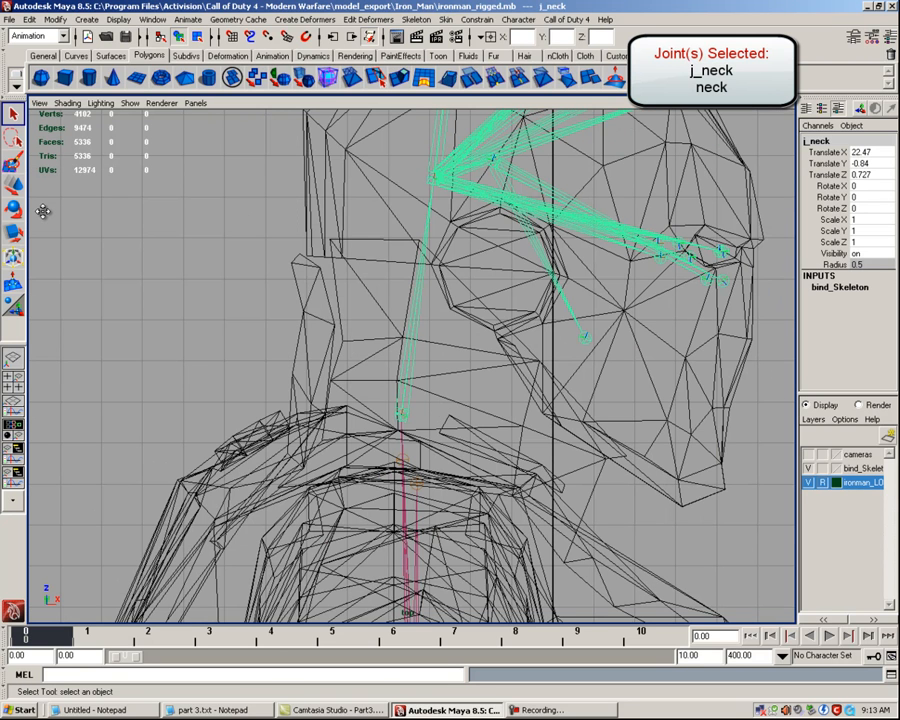
click(13, 186)
alt+middle_drag(369, 367, 378, 330)
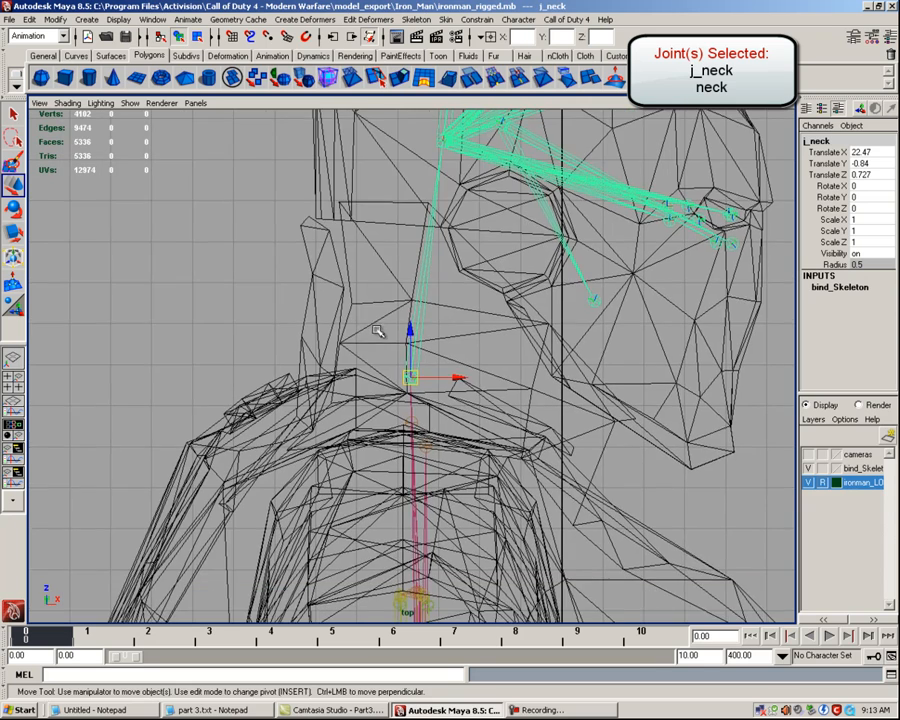
alt+drag(378, 330, 378, 341)
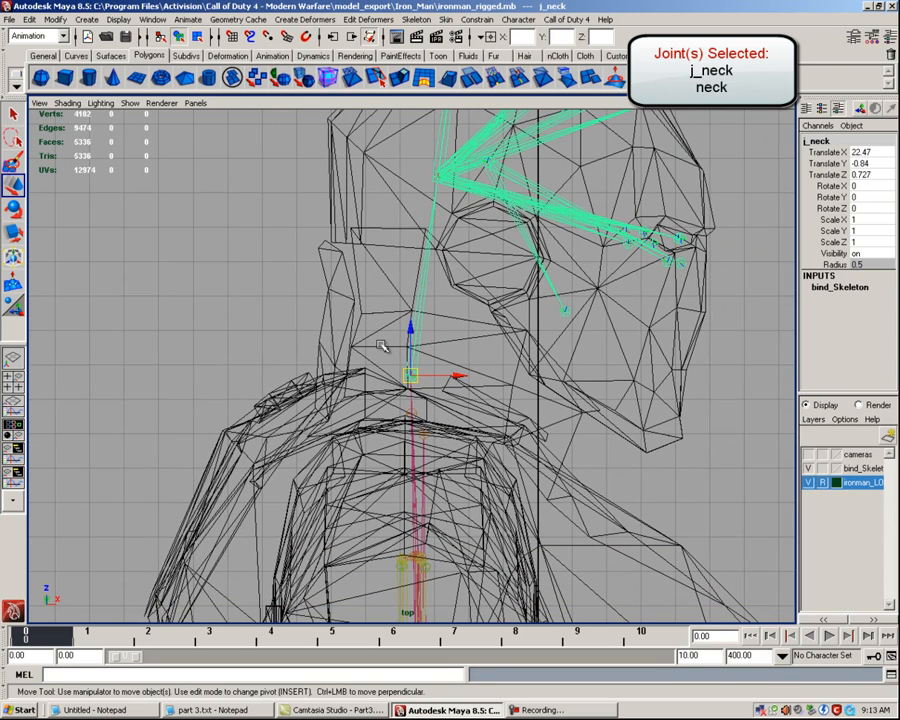
alt+middle_drag(415, 326, 419, 292)
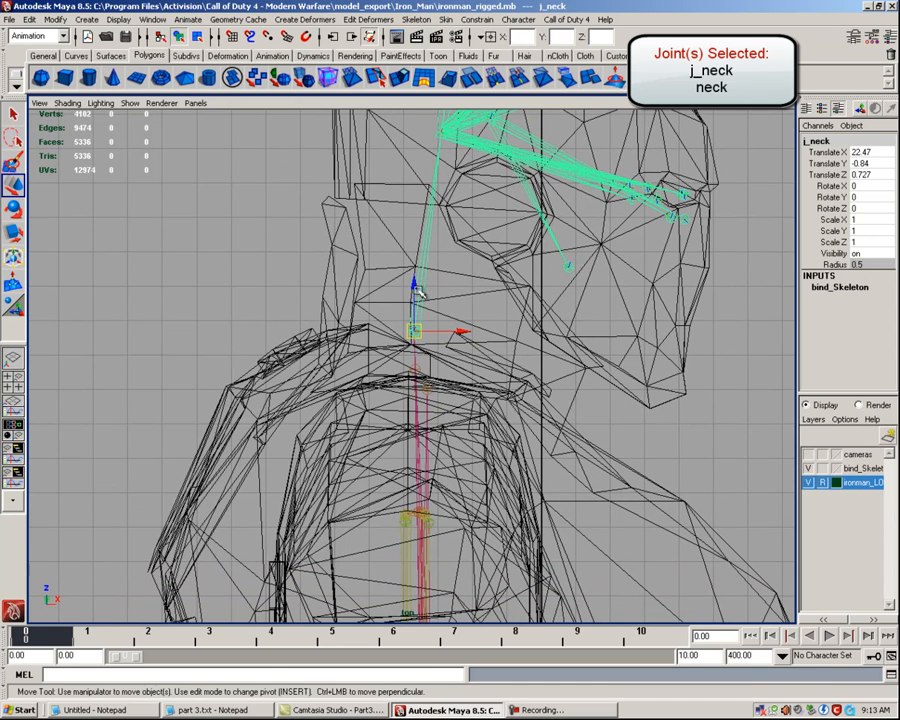
drag(411, 283, 412, 293)
alt+middle_drag(504, 257, 422, 444)
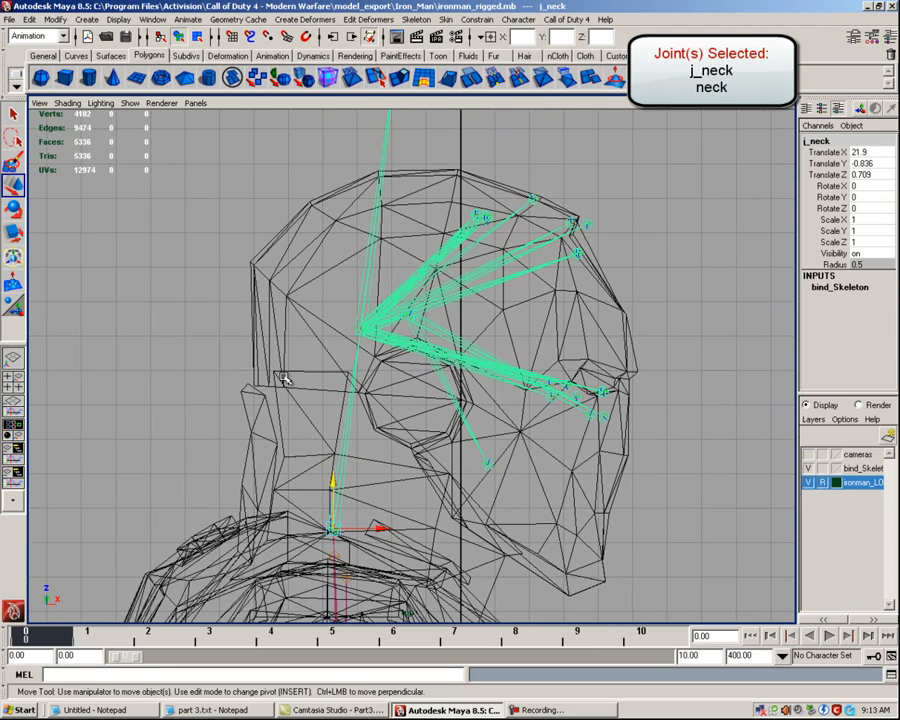
Deselect the neck joints and examine where the facial joints lie relative to the helmet mesh.
click(223, 361)
alt+middle_drag(416, 310, 403, 323)
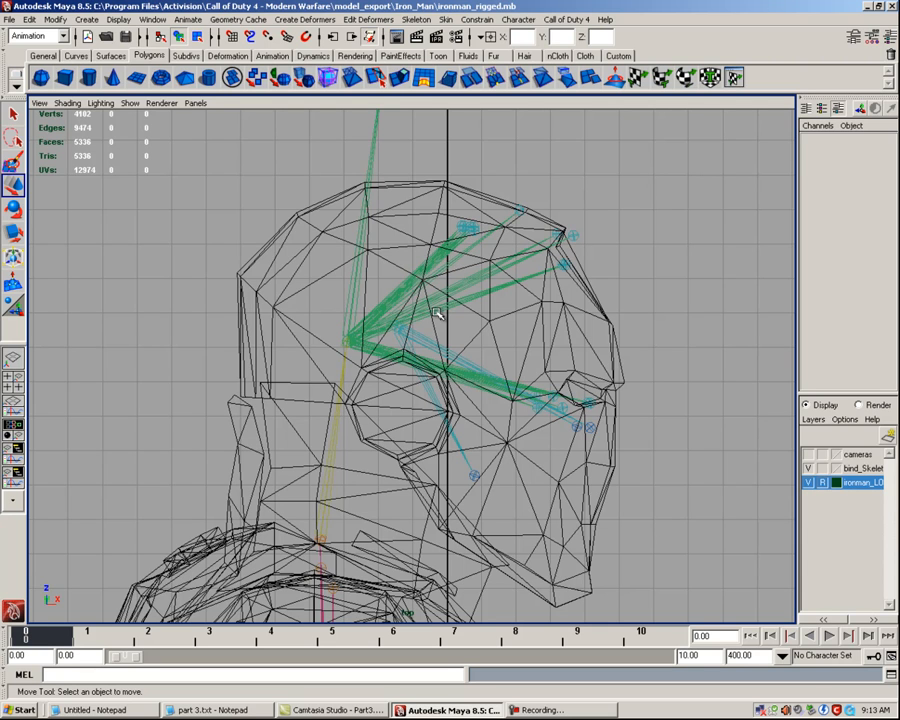
alt+middle_drag(437, 313, 429, 315)
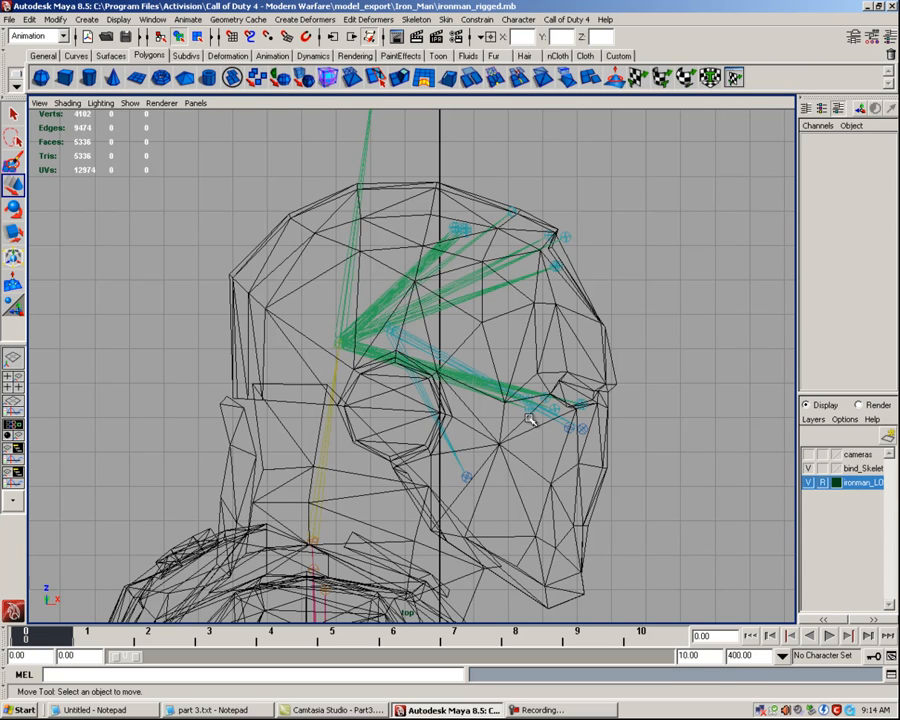
alt+middle_drag(526, 364, 545, 293)
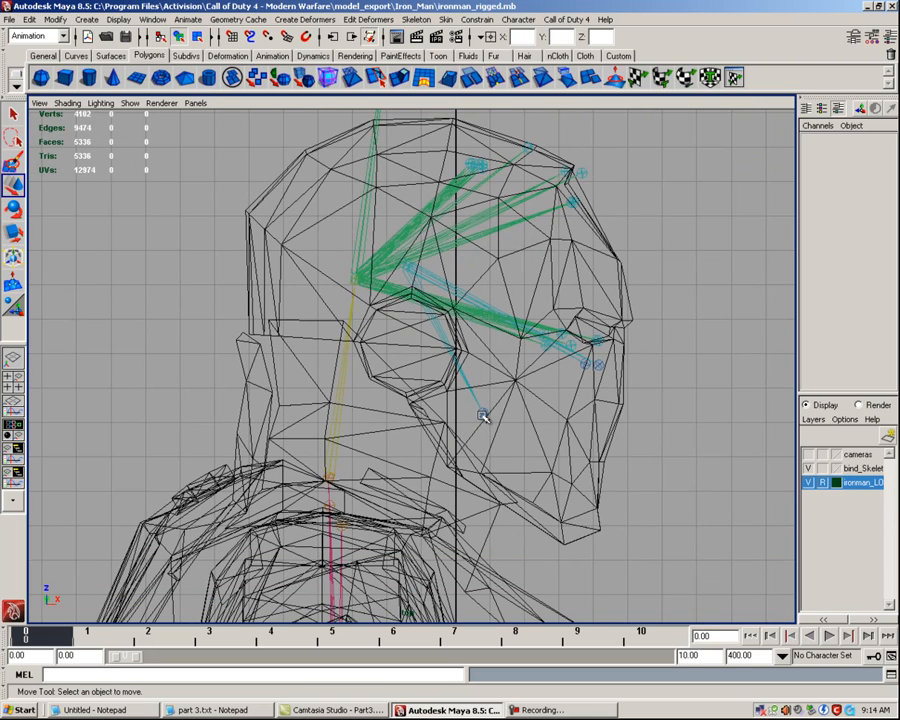
alt+middle_drag(487, 416, 532, 371)
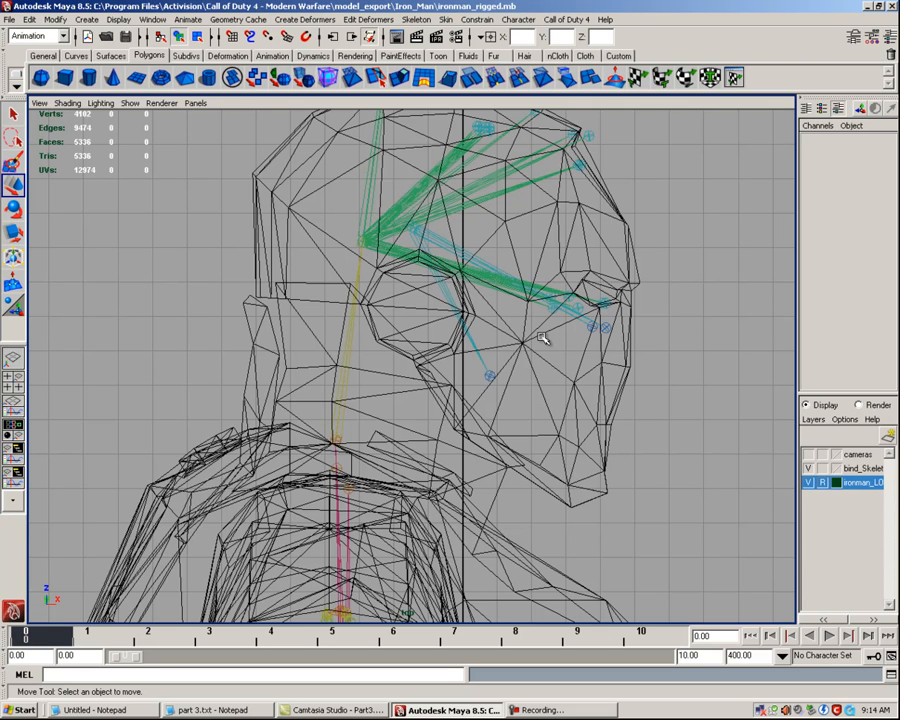
alt+middle_drag(541, 338, 540, 373)
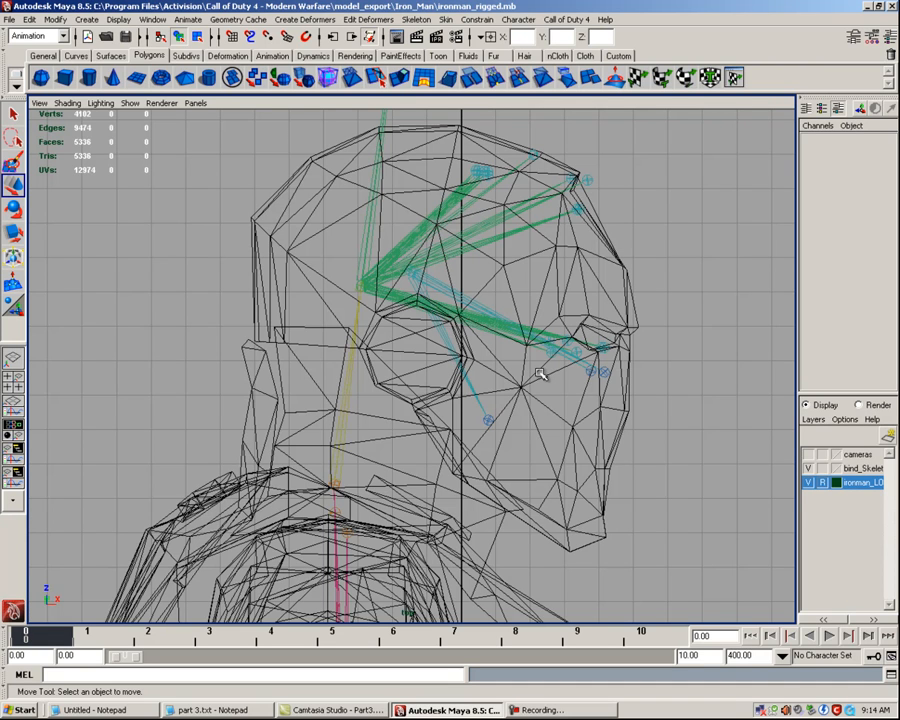
alt+middle_drag(540, 374, 540, 413)
Select head and j_head together and lower them to the ear disc, placing j_head at about 6.31, -0.17, 0.16 in X, Y, Z.
alt+right_drag(540, 413, 346, 267)
drag(344, 268, 552, 290)
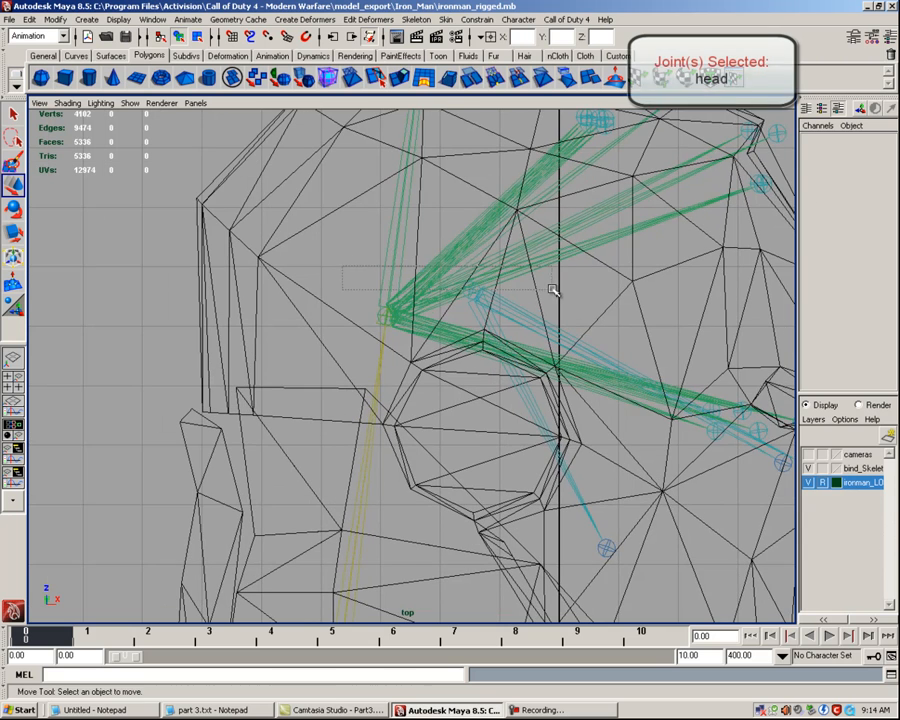
scroll(376, 335, up, 2)
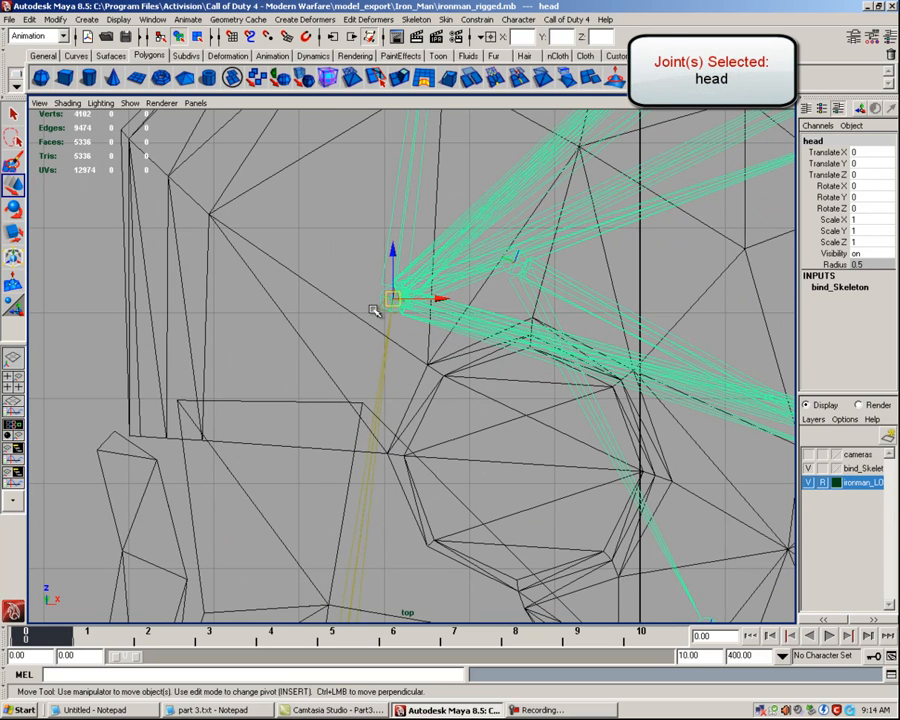
key(Up)
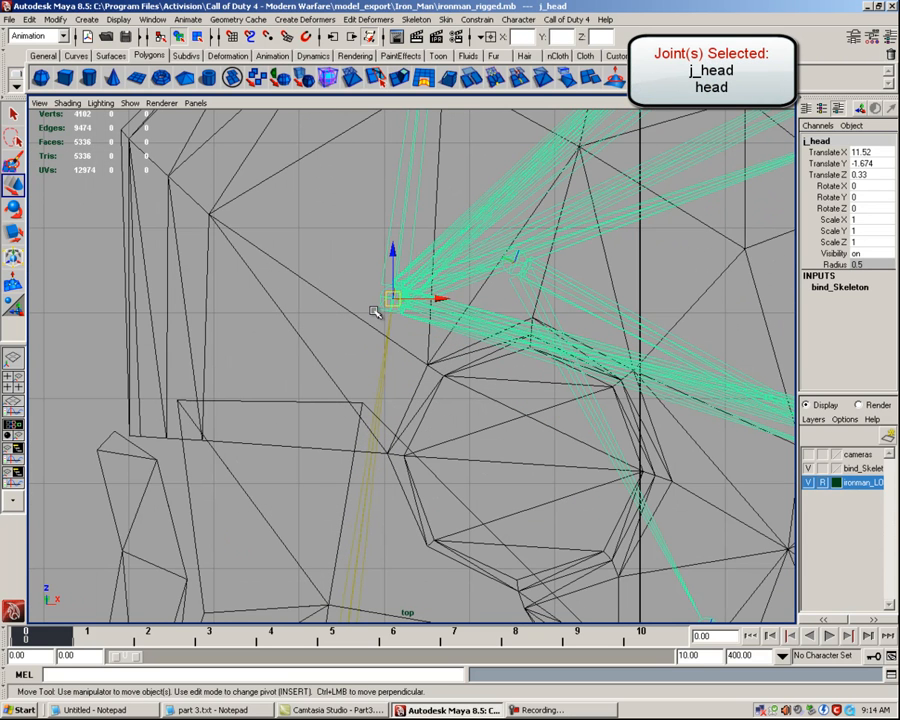
scroll(374, 311, down, 3)
scroll(390, 298, down, 1)
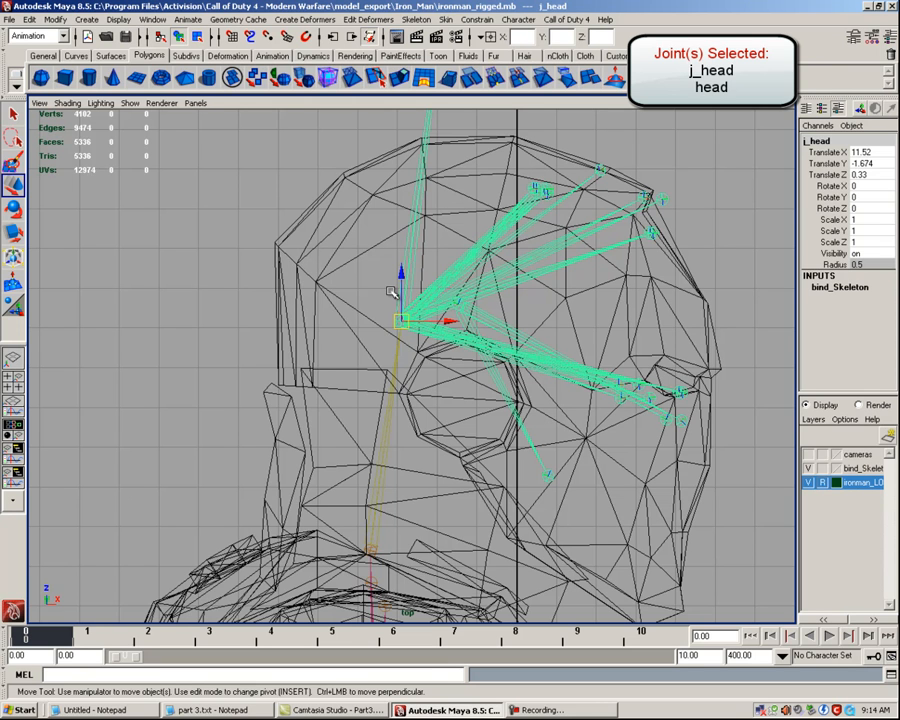
scroll(392, 292, down, 2)
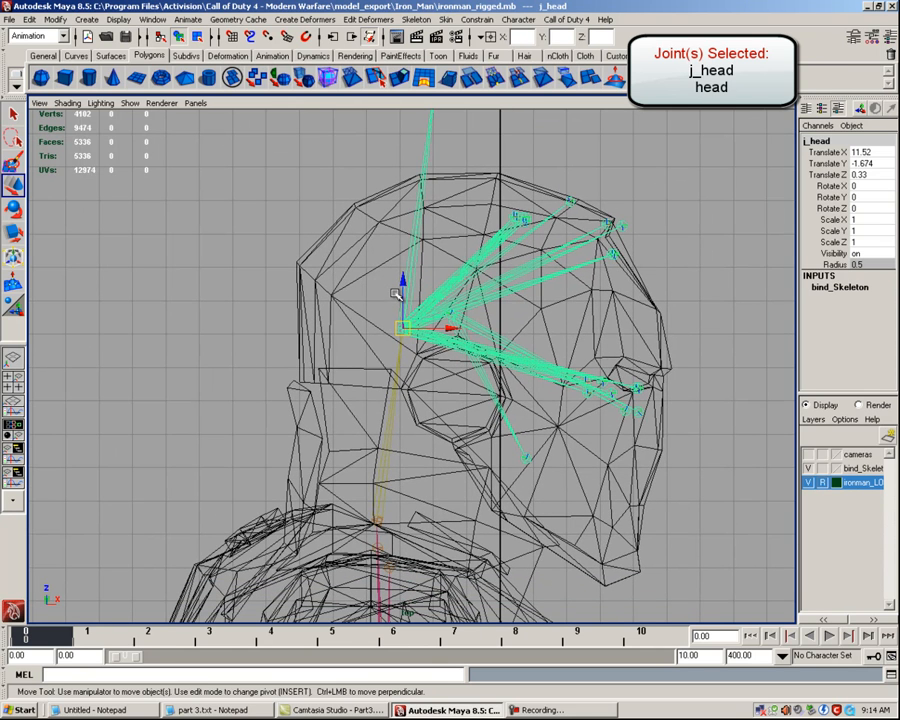
drag(402, 281, 395, 371)
alt+middle_drag(481, 261, 467, 317)
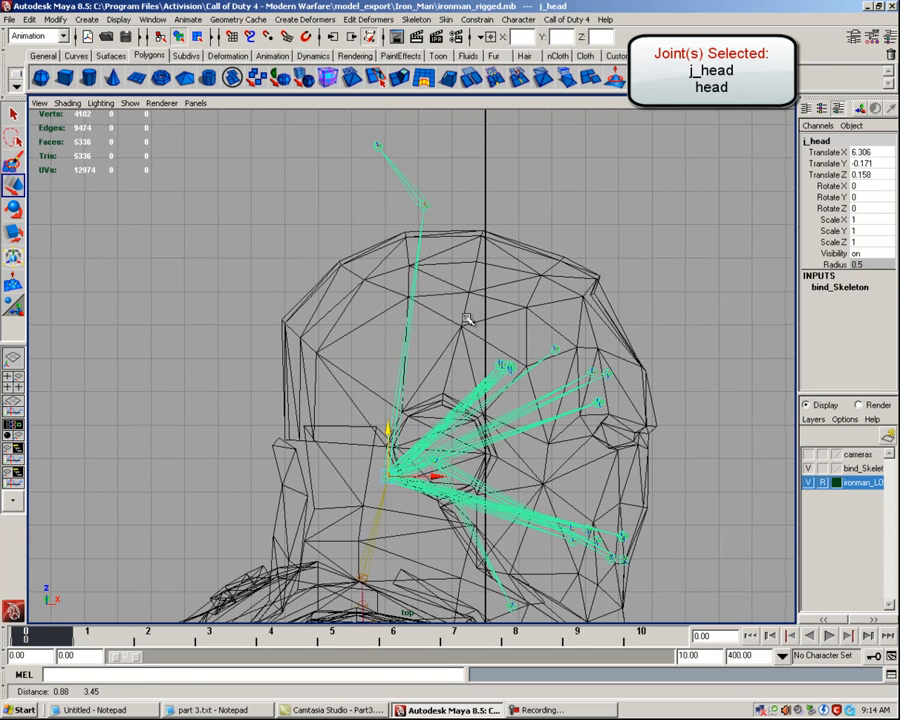
Select j_head_end and lower it to the crown of the helmet at about 13.74, -0.29, -0.06 in X, Y, Z.
click(420, 200)
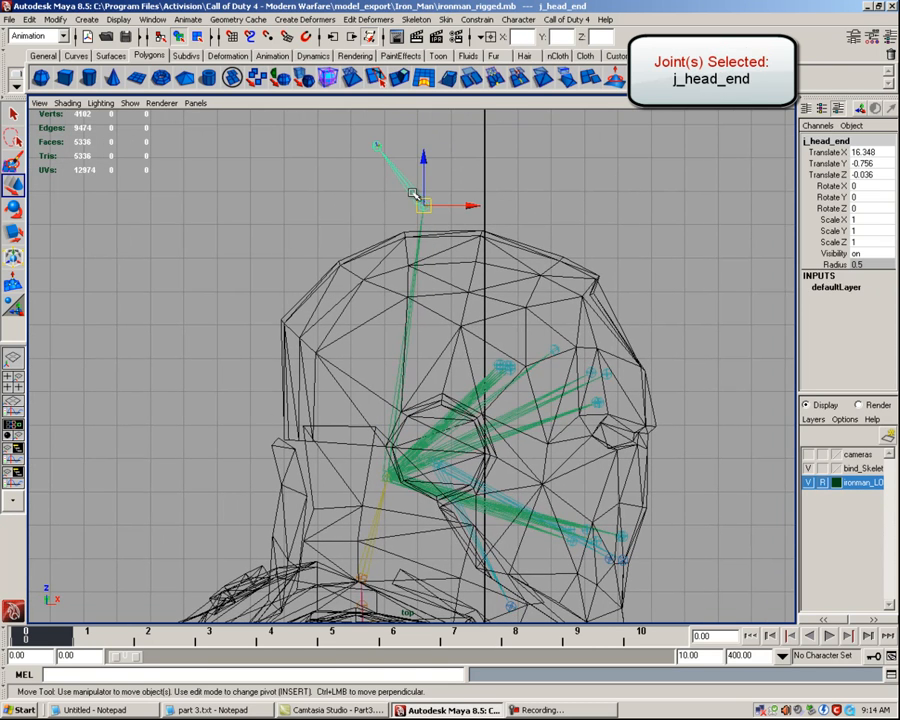
drag(425, 168, 428, 205)
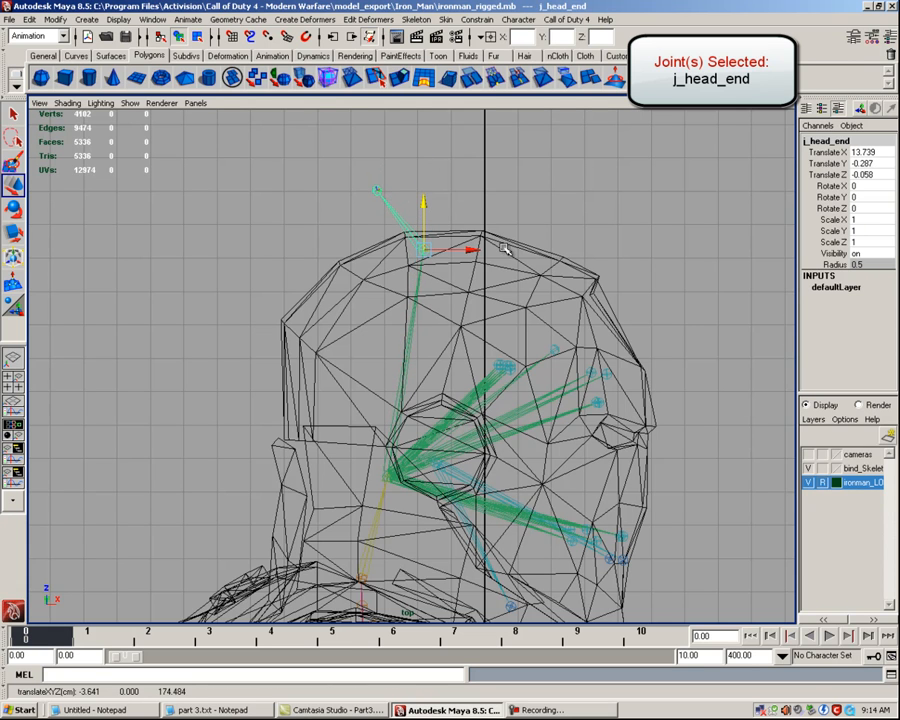
Inspect the j_clavicle_ri and j_shoulderraise_ri joints in the side viewport to see where they sit in the upper torso.
key(space)
drag(500, 246, 515, 247)
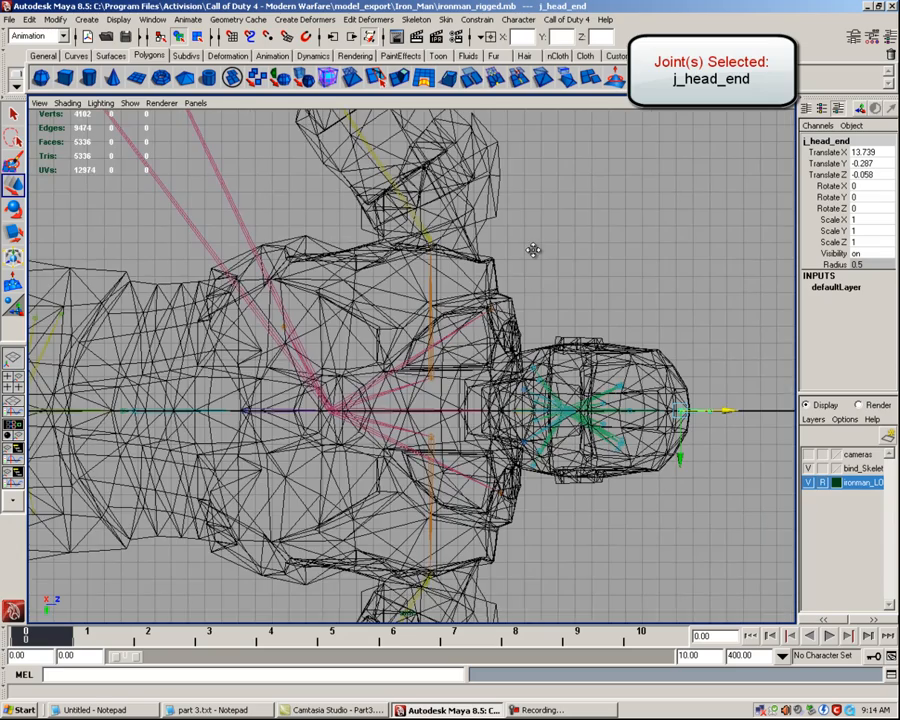
alt+middle_drag(532, 249, 550, 232)
alt+right_drag(551, 233, 445, 243)
click(450, 243)
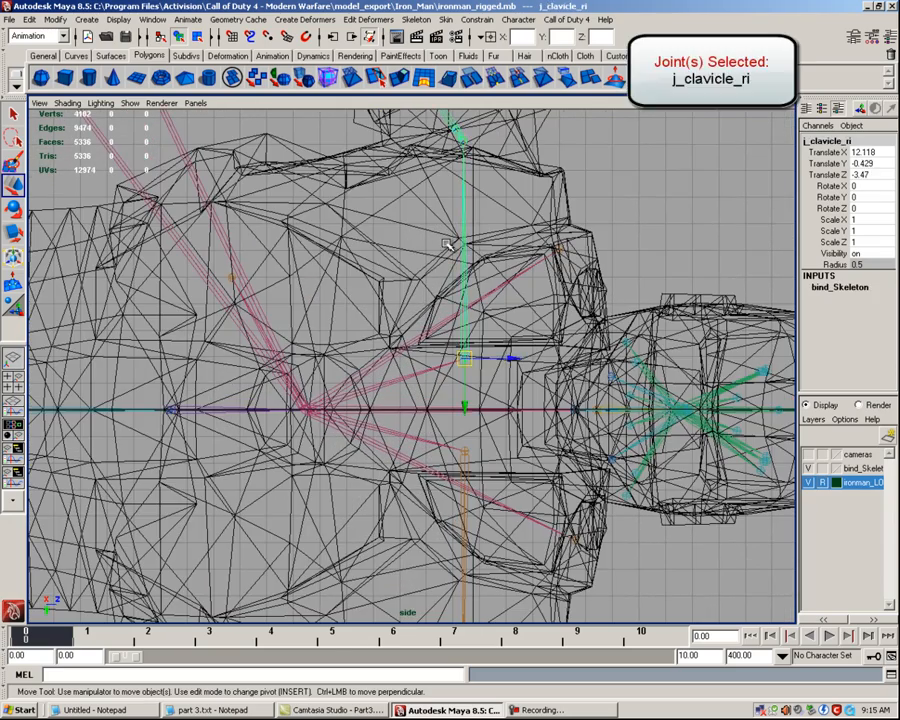
click(563, 248)
alt+middle_drag(563, 250, 760, 252)
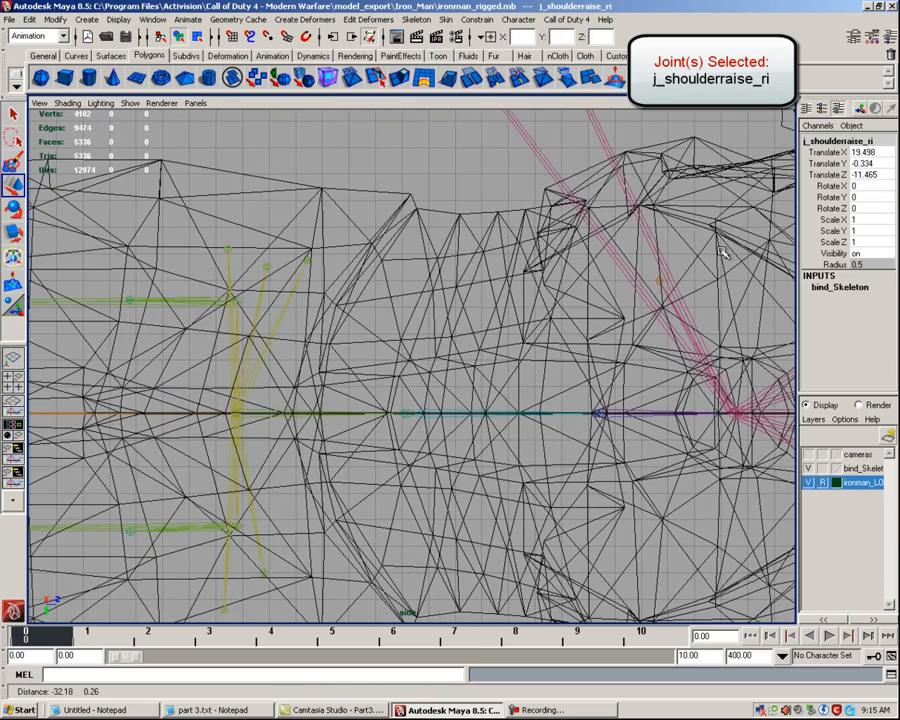
Inspect the j_coatrear_ri, j_coatfront_ri and j_hiptwist_ri joints around the hips and upper leg.
click(266, 265)
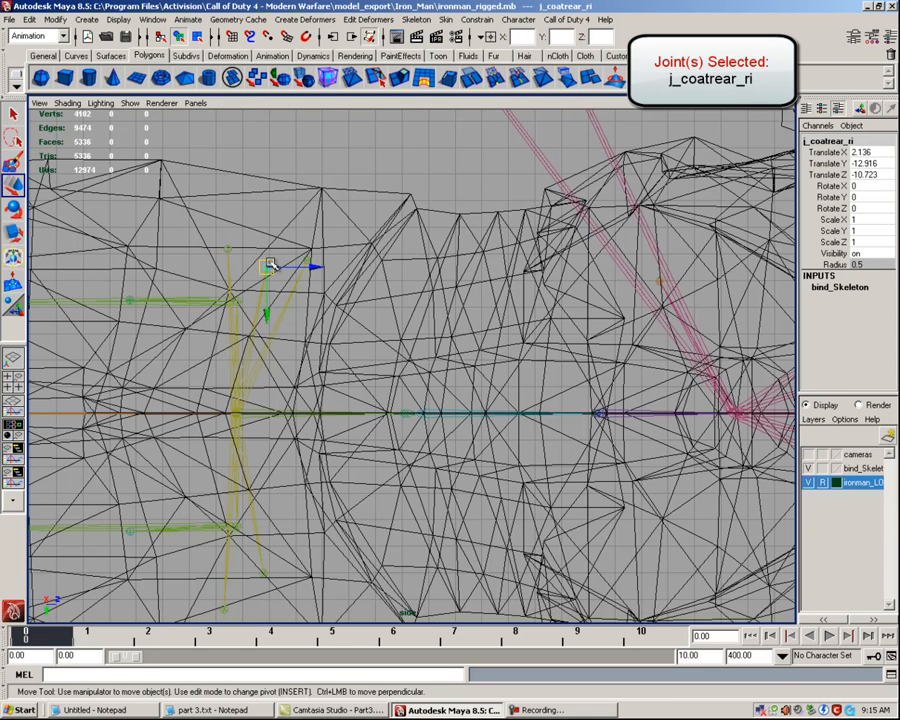
click(230, 247)
alt+middle_drag(285, 239, 565, 285)
alt+right_drag(355, 320, 415, 327)
scroll(410, 325, up, 5)
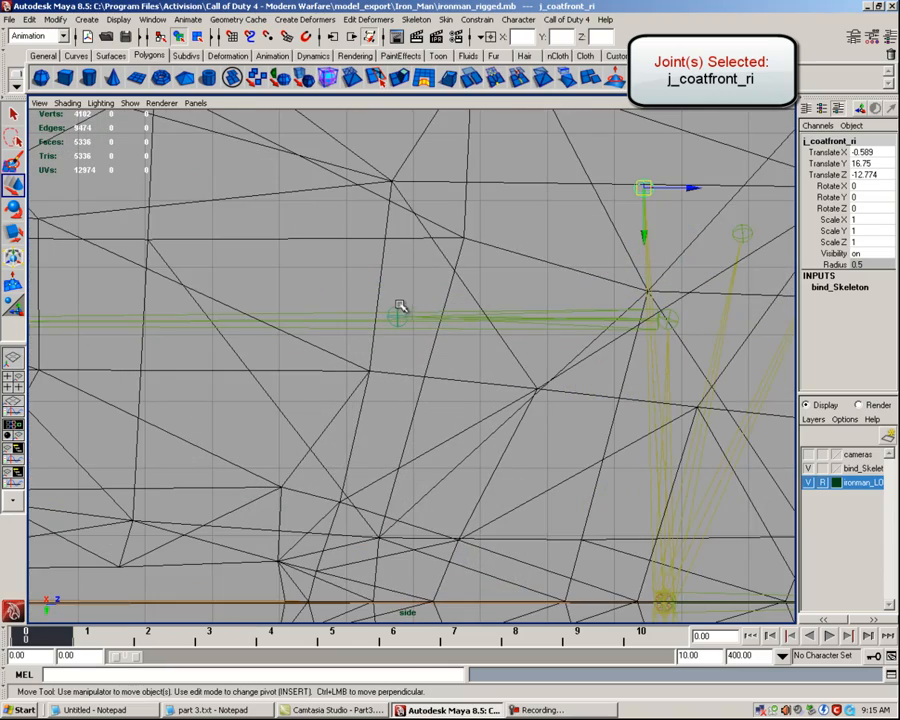
click(399, 309)
scroll(468, 295, down, 5)
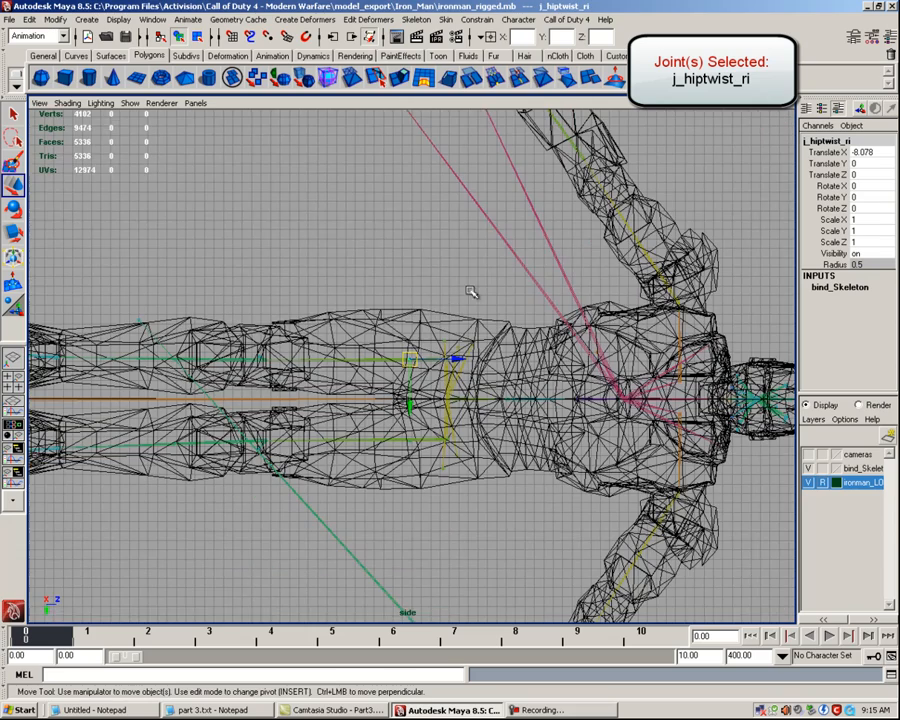
Examine the full model with its fitted skeleton from the front in shaded perspective.
key(space)
drag(470, 270, 469, 259)
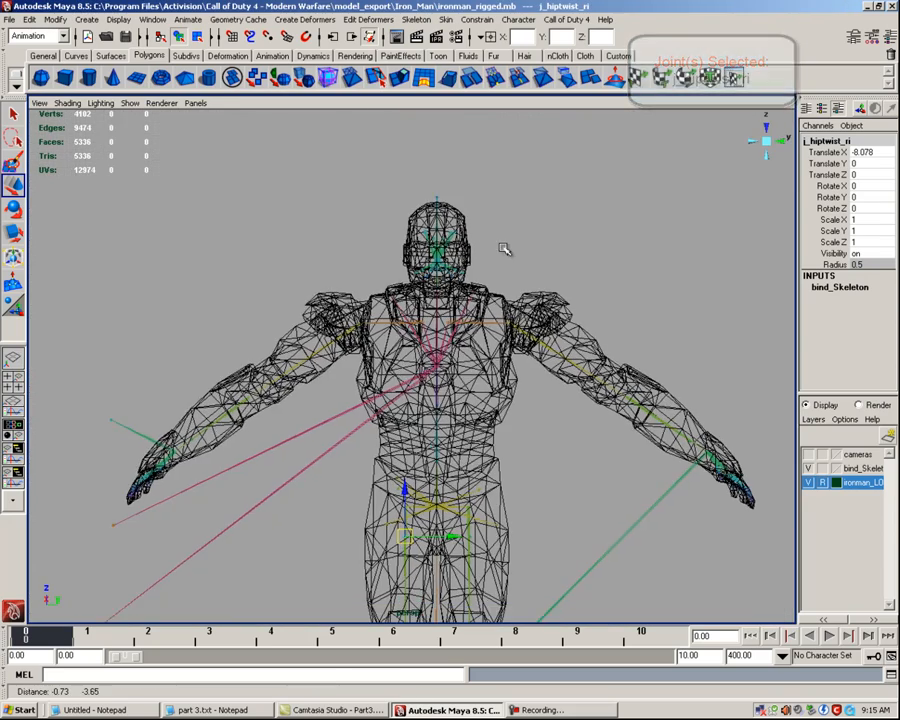
scroll(538, 250, down, 4)
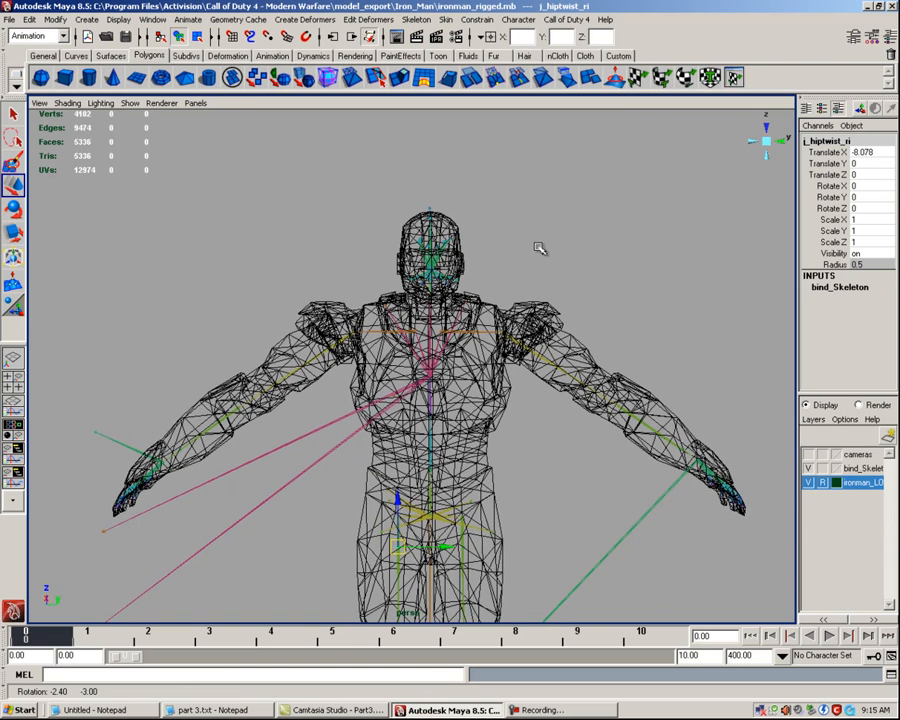
key(5)
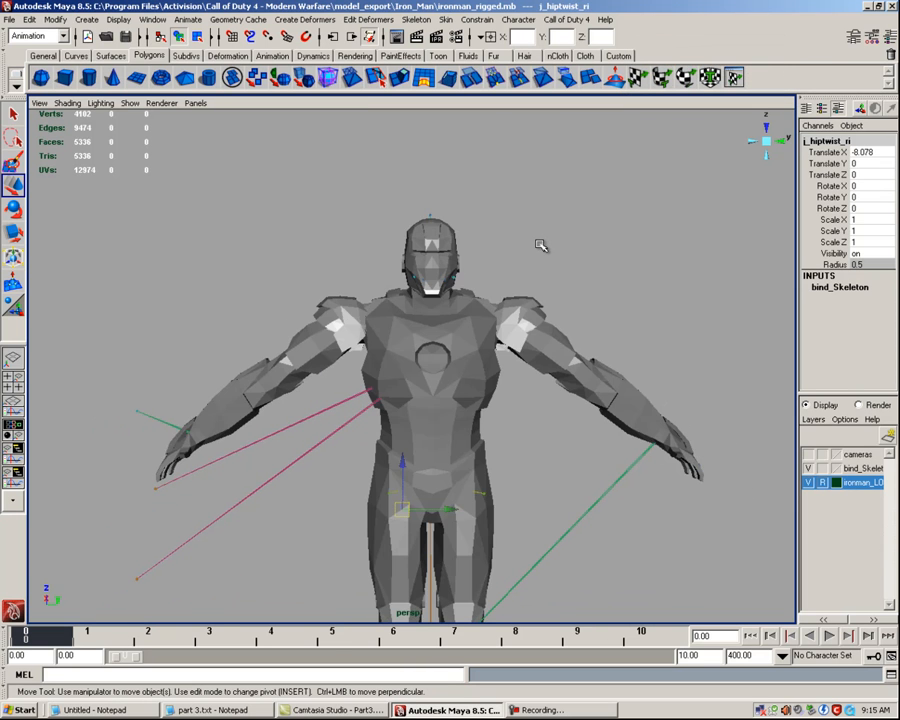
scroll(543, 250, down, 3)
alt+drag(560, 261, 591, 276)
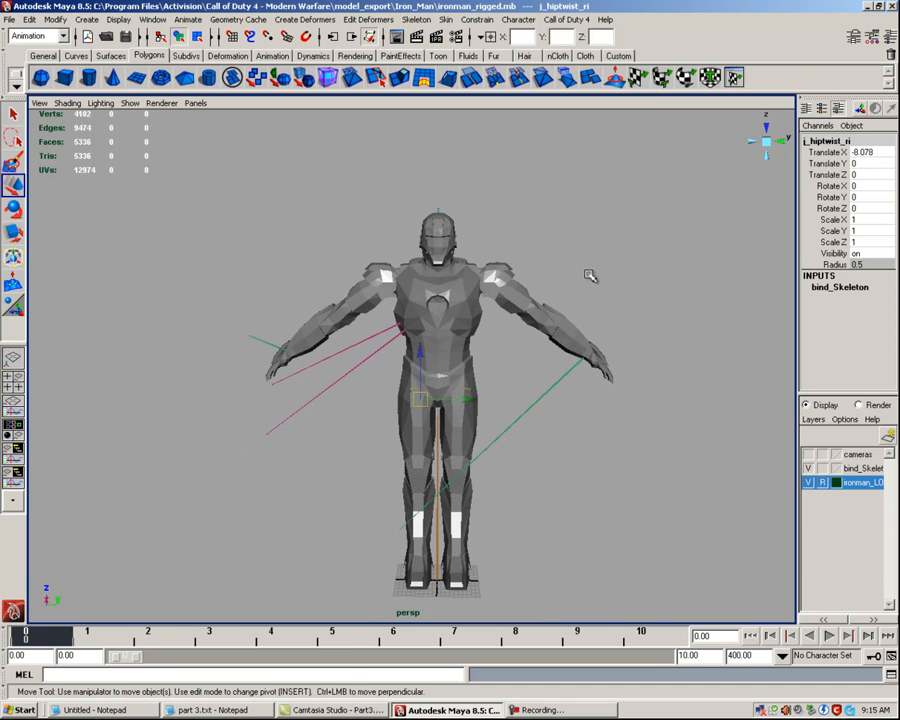
Open the Call of Duty 4 Model Exporter.
click(567, 19)
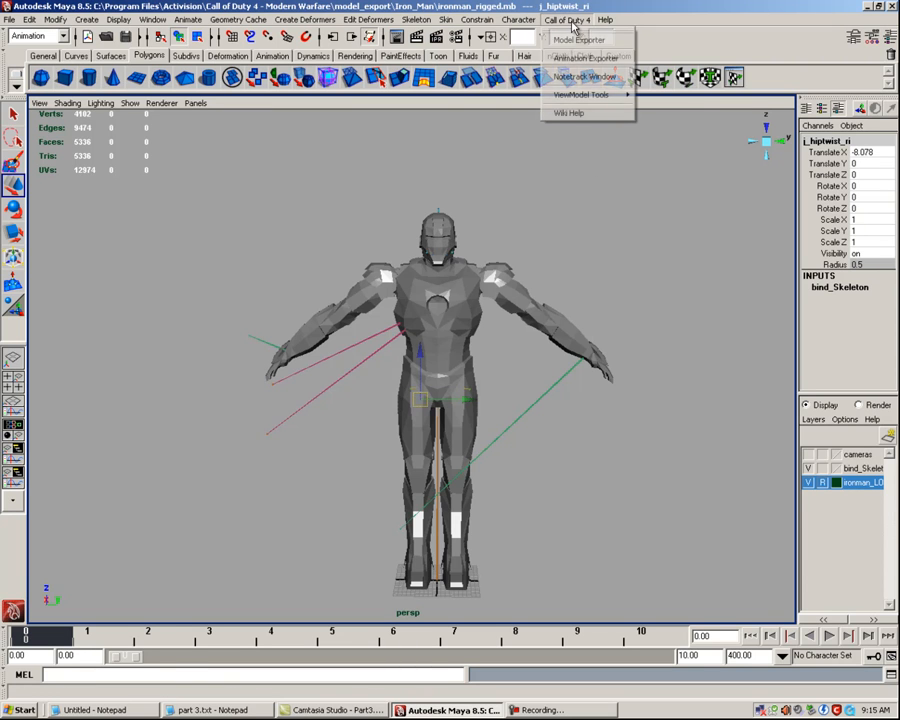
click(577, 42)
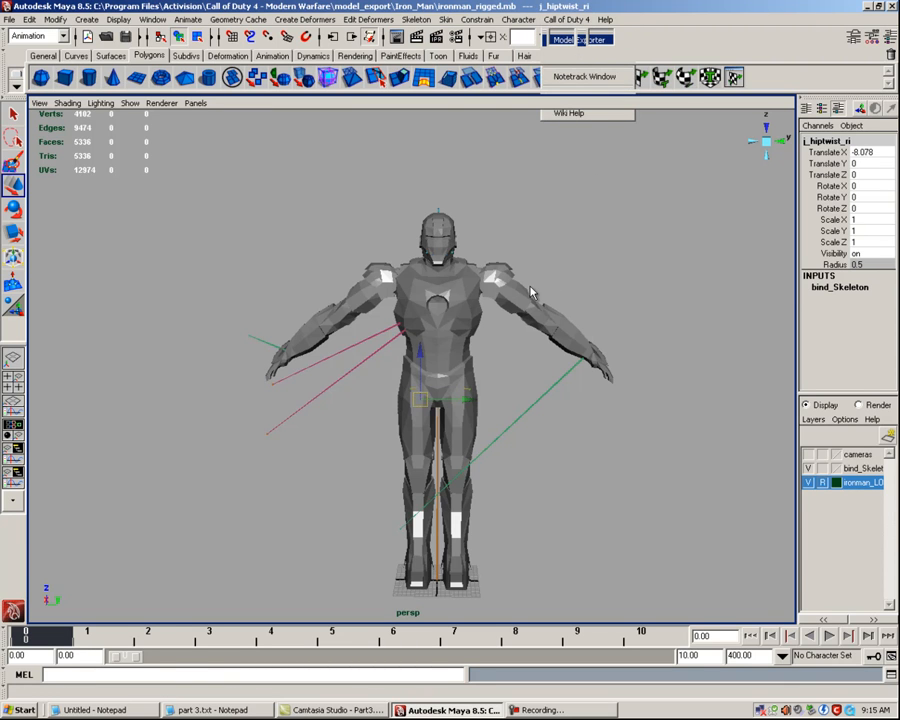